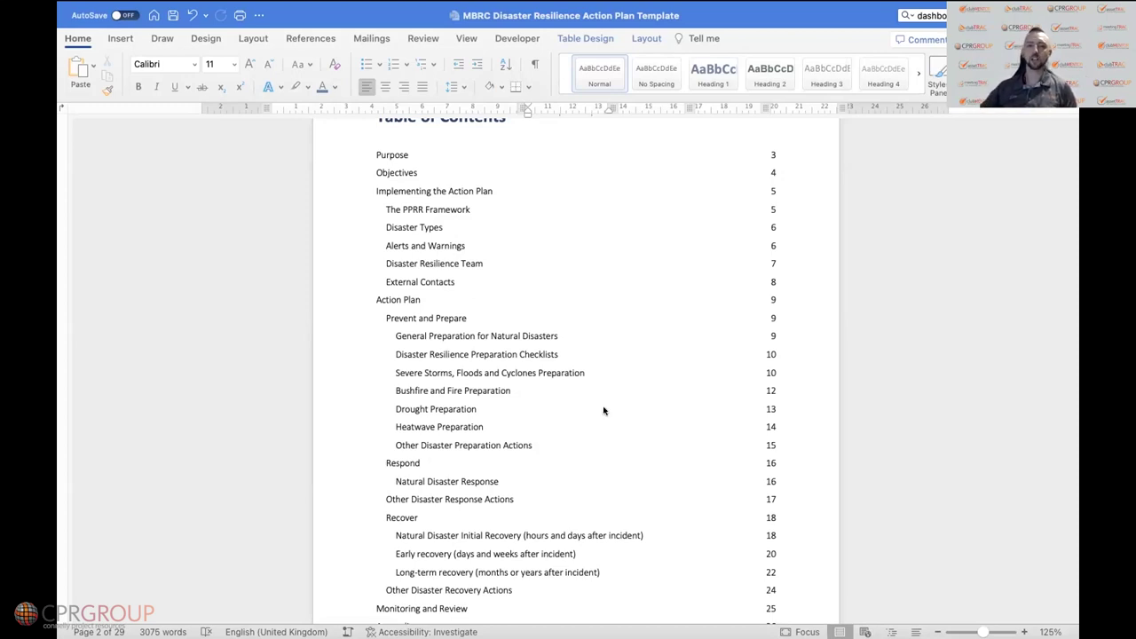
Review the Purpose section of the action plan template, including the five listed benefits and the source footnote
scroll(543, 419, down, 3)
scroll(544, 419, down, 15)
scroll(543, 419, down, 3)
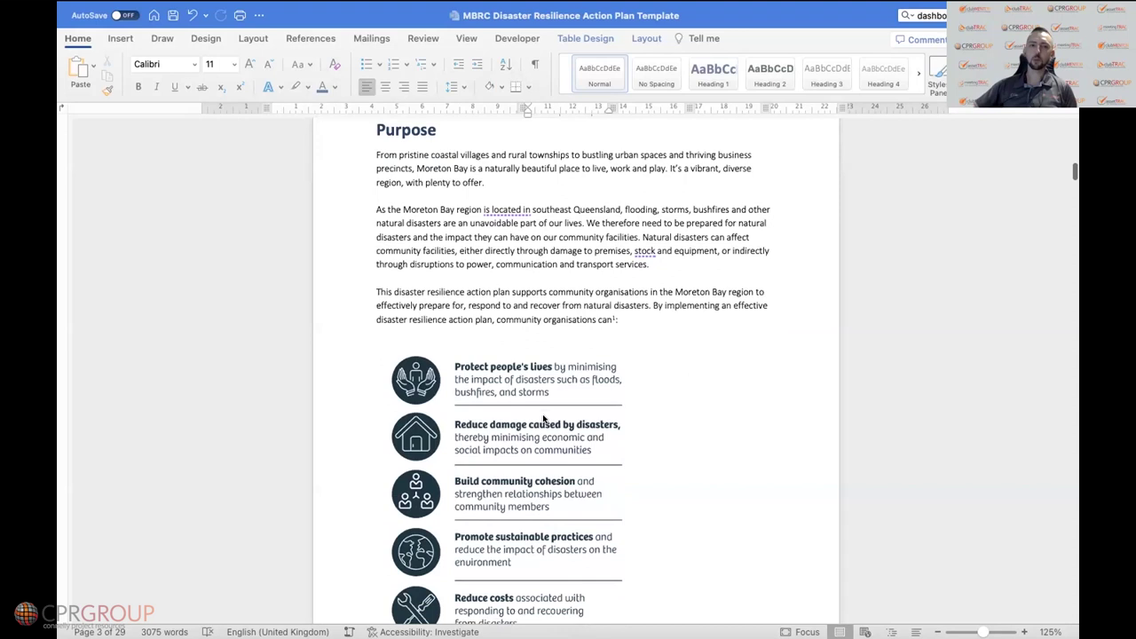
scroll(544, 419, down, 1)
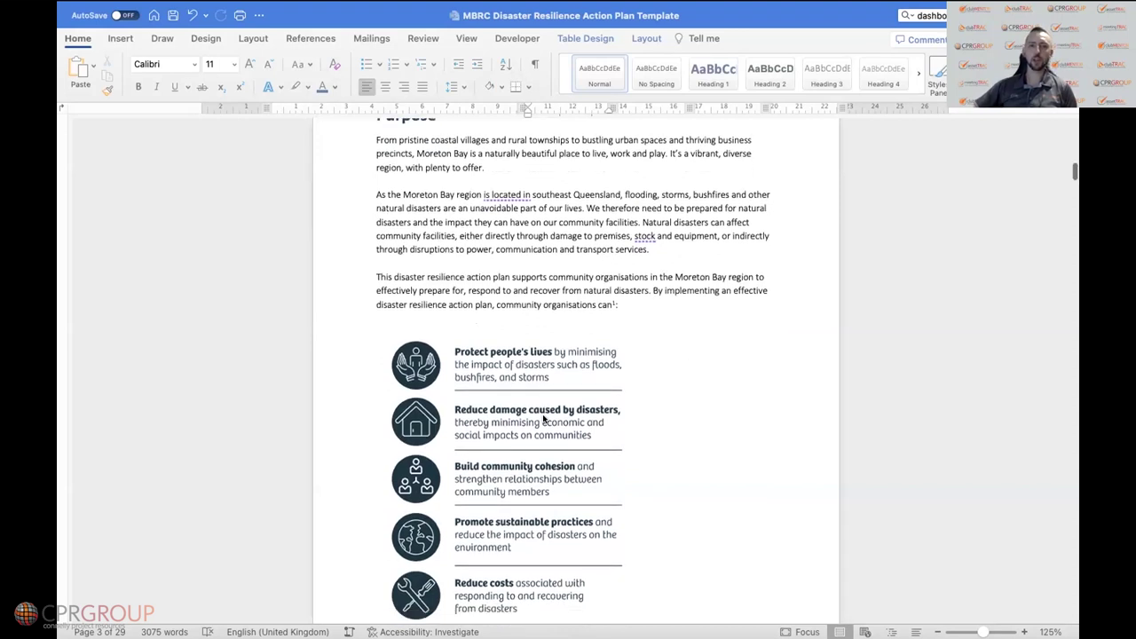
scroll(543, 419, up, 2)
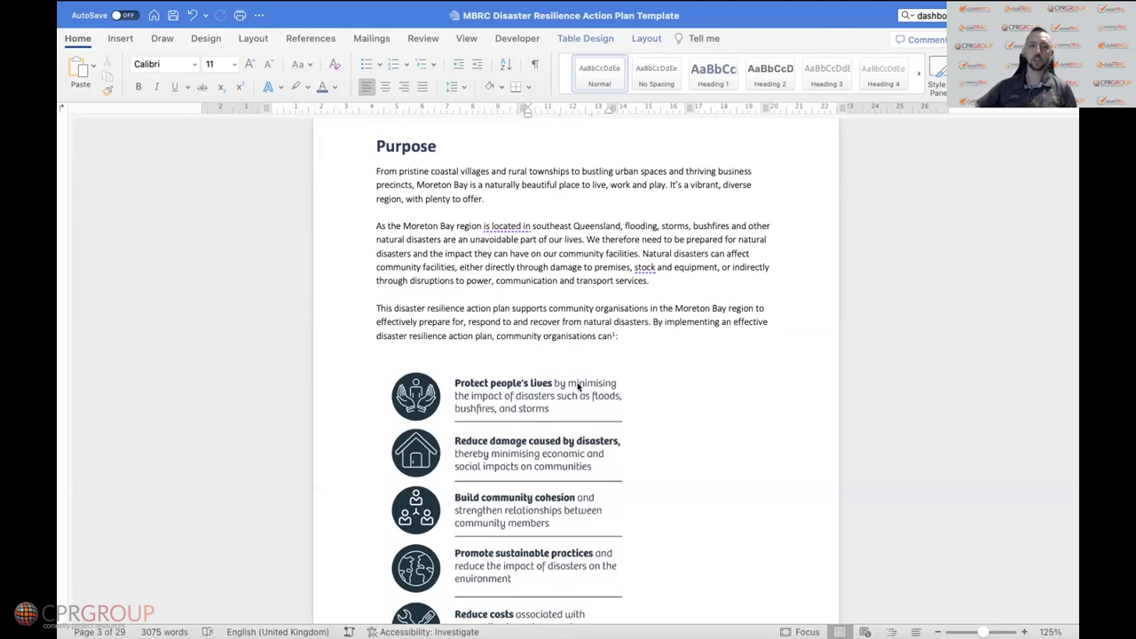
scroll(711, 354, down, 3)
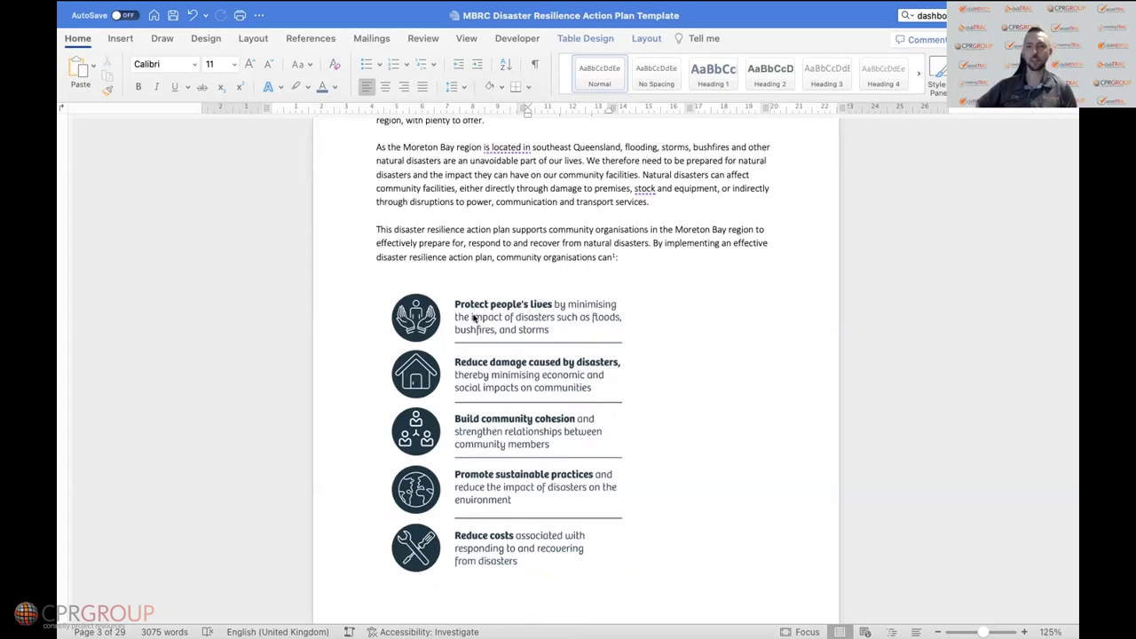
scroll(677, 388, down, 1)
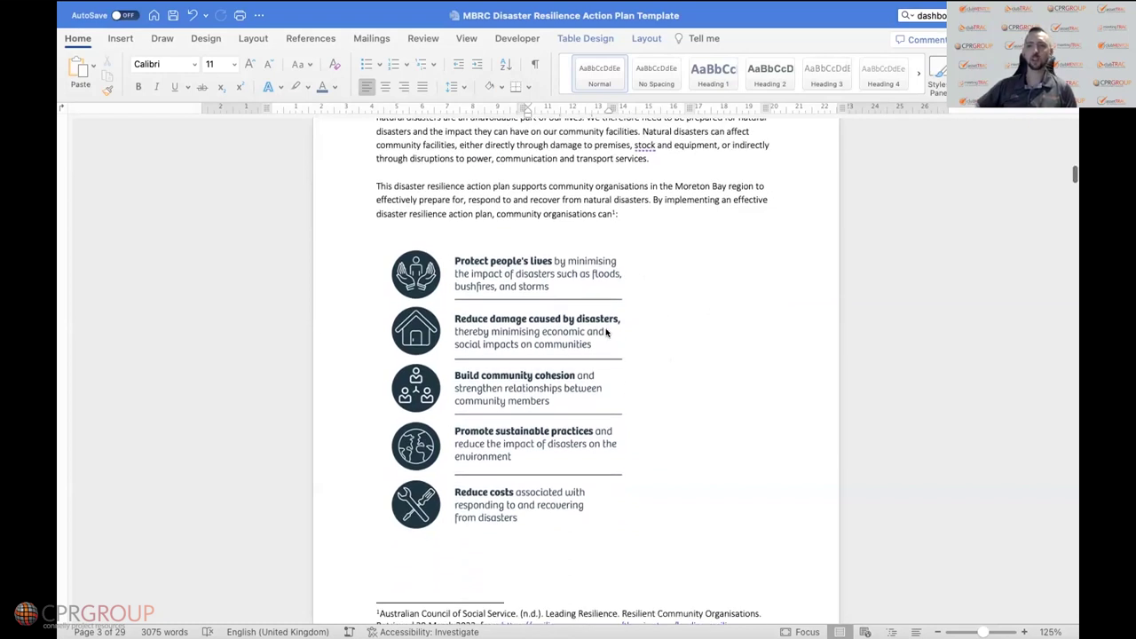
scroll(526, 342, down, 1)
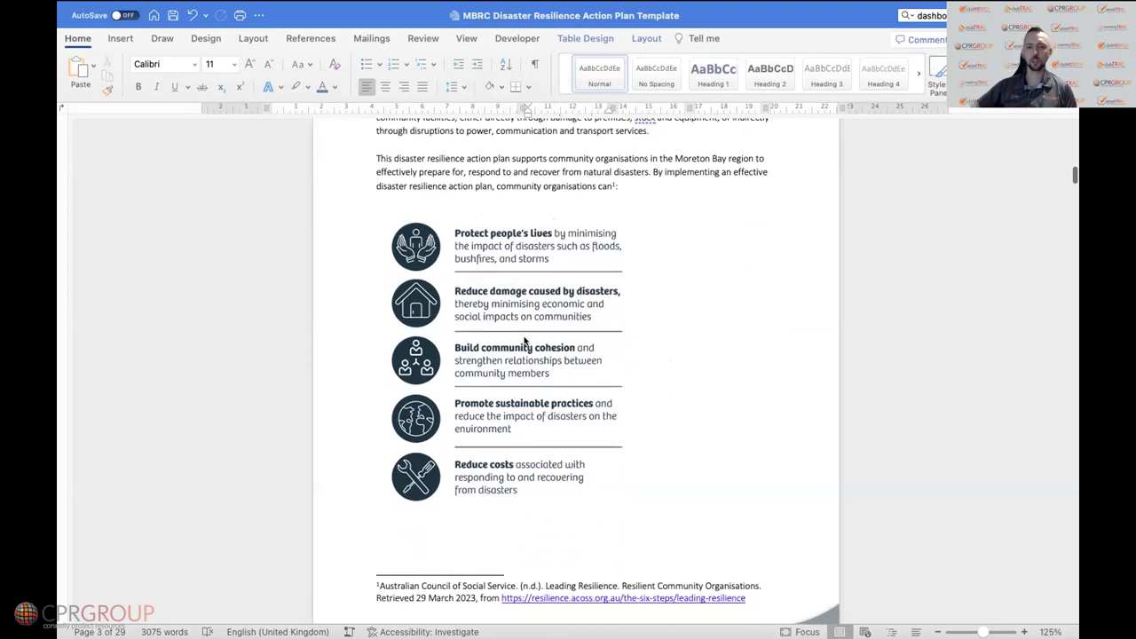
scroll(392, 353, down, 1)
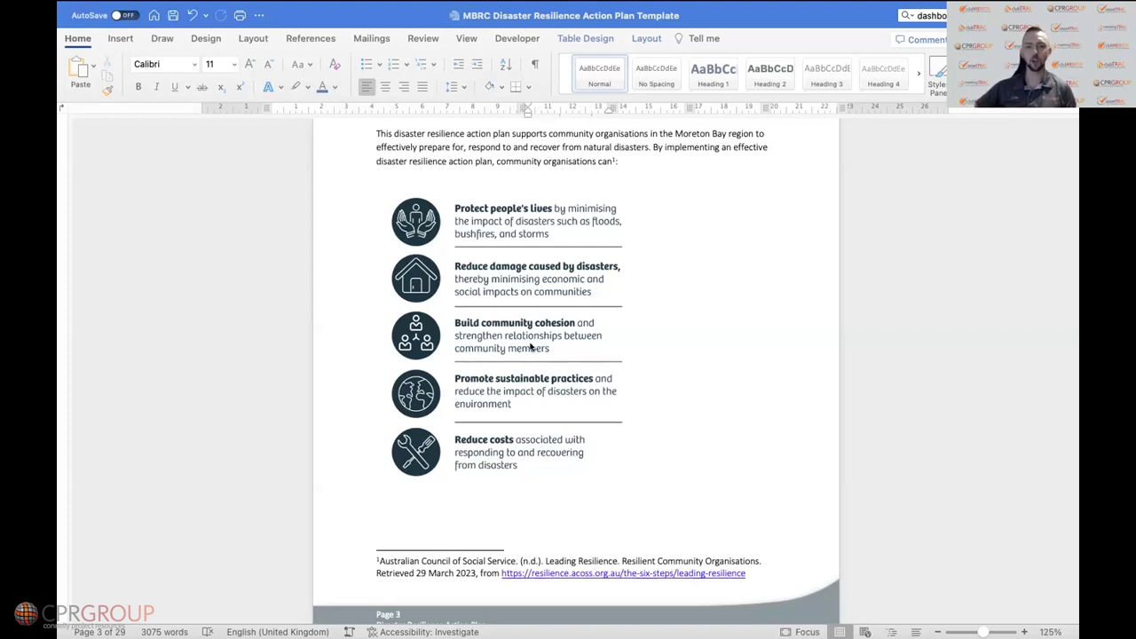
scroll(647, 398, down, 1)
scroll(646, 398, down, 2)
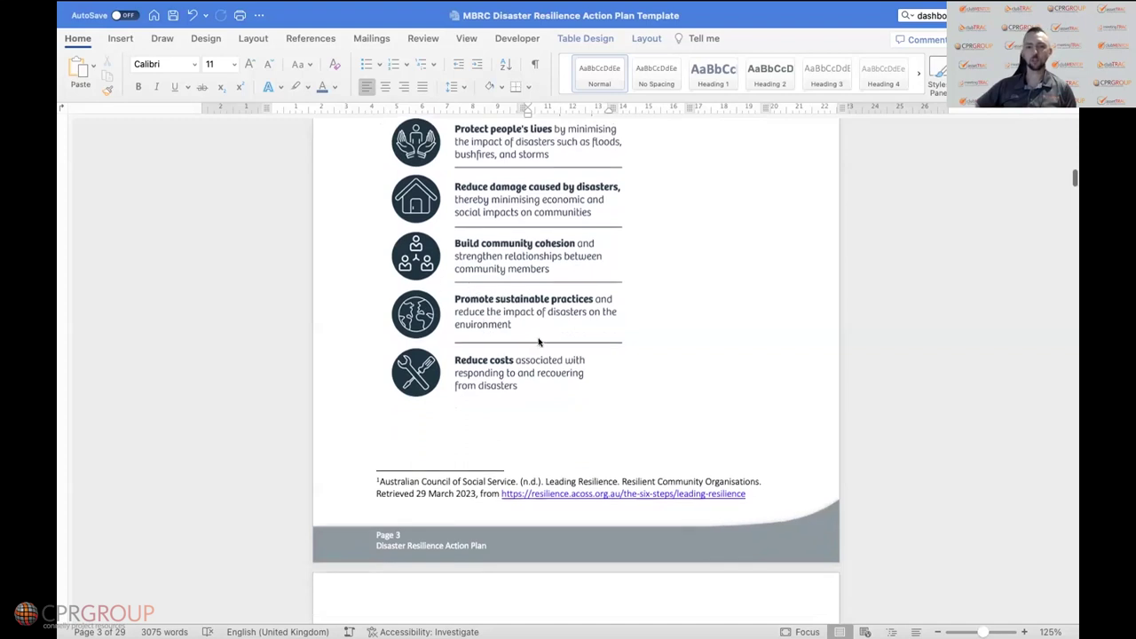
scroll(661, 318, down, 2)
scroll(661, 318, up, 2)
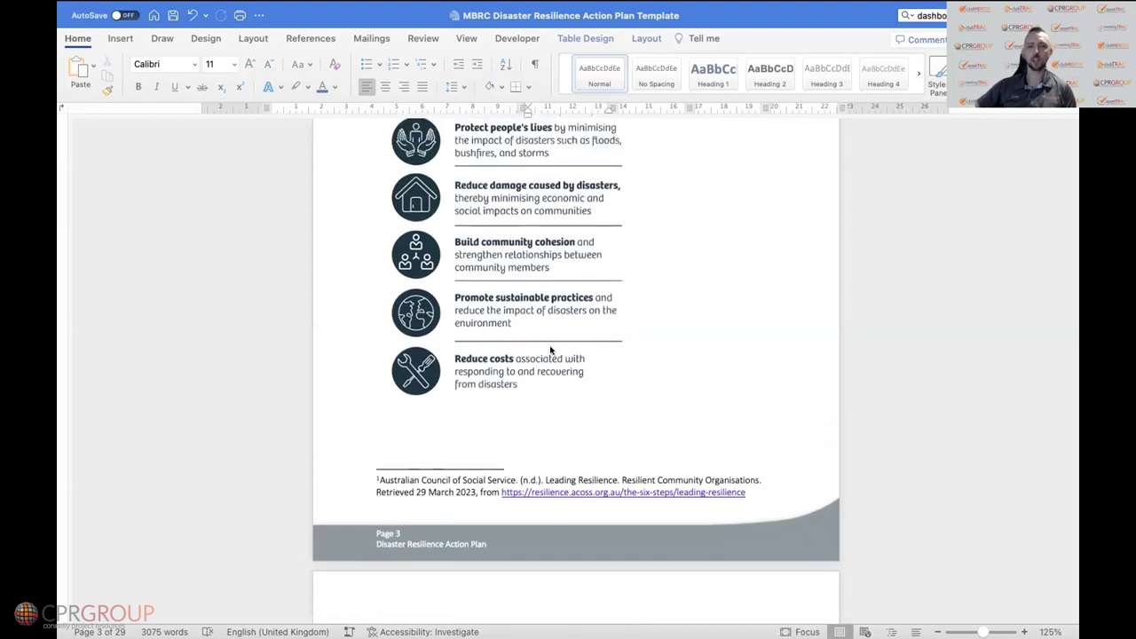
scroll(551, 351, down, 2)
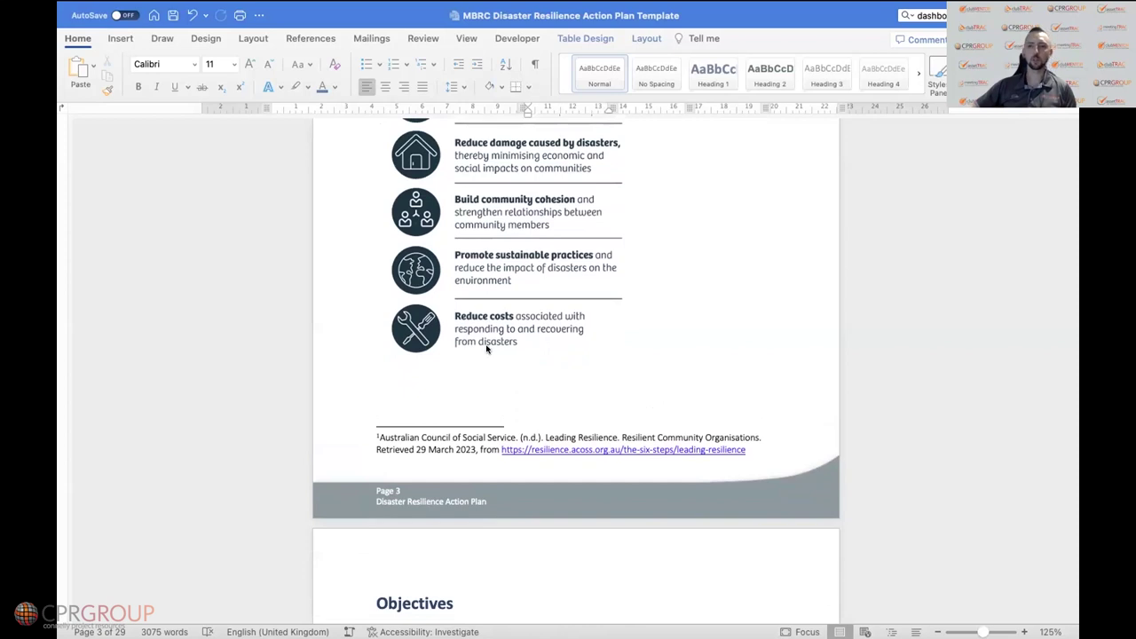
scroll(486, 349, down, 1)
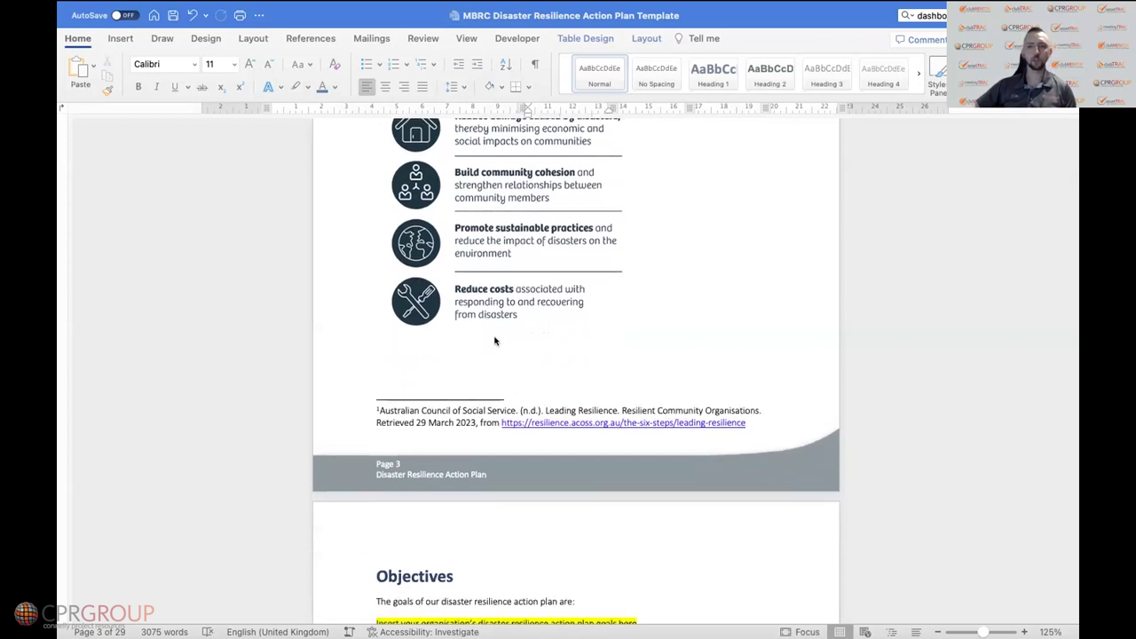
Read through the example goals under Objectives and the four phases described in The PPRR Framework section
scroll(495, 340, down, 1)
scroll(495, 340, up, 2)
scroll(496, 341, down, 8)
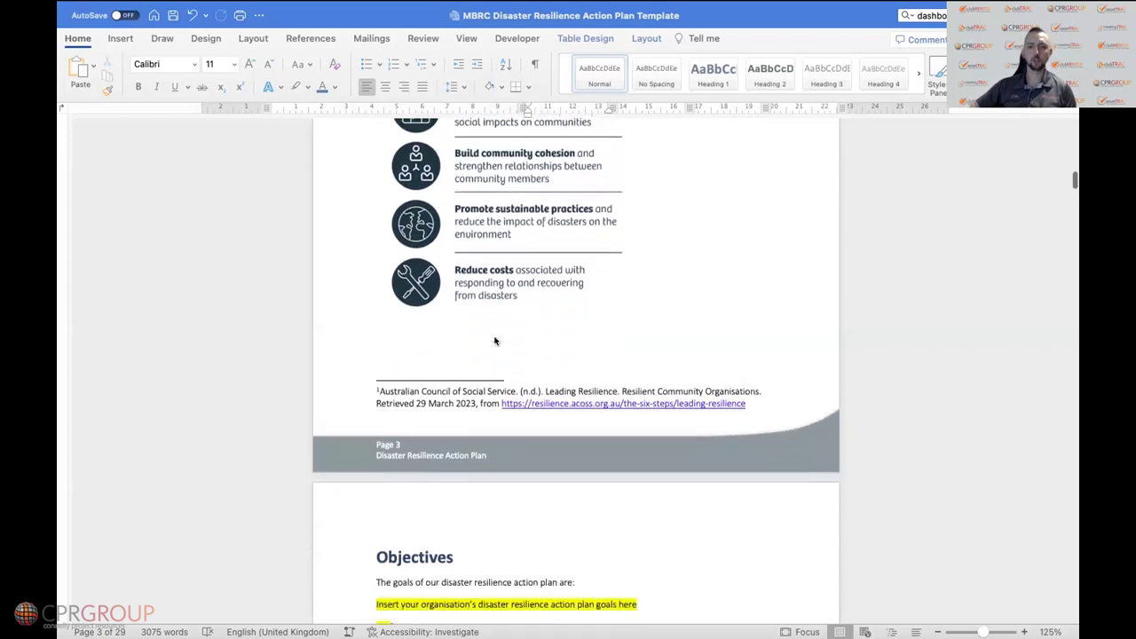
scroll(495, 341, down, 7)
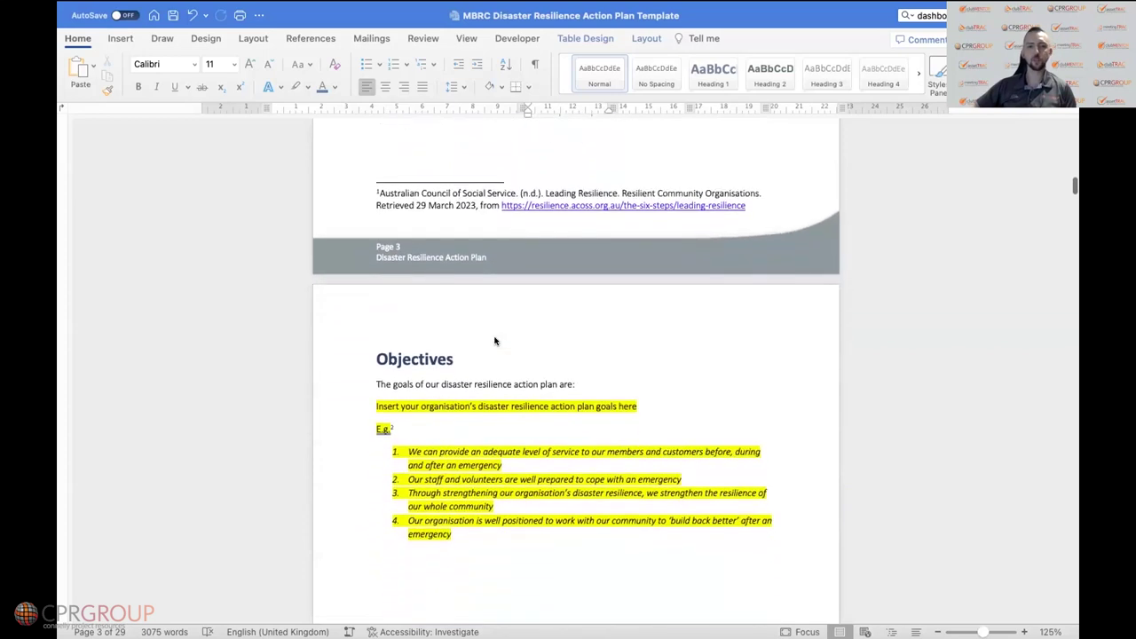
scroll(496, 342, down, 1)
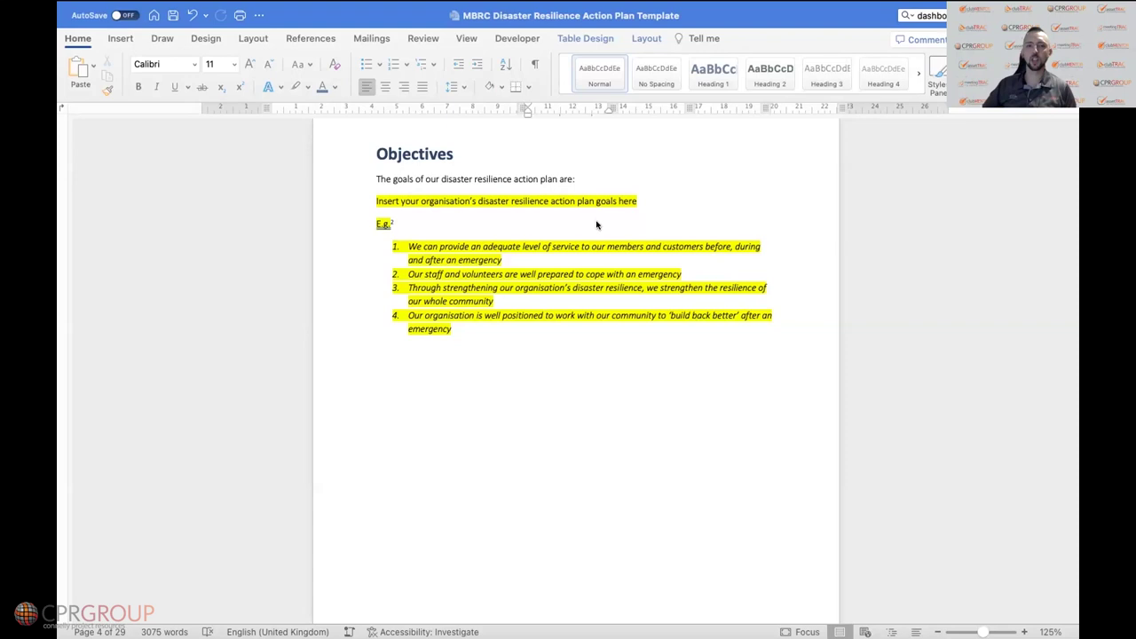
scroll(596, 224, down, 10)
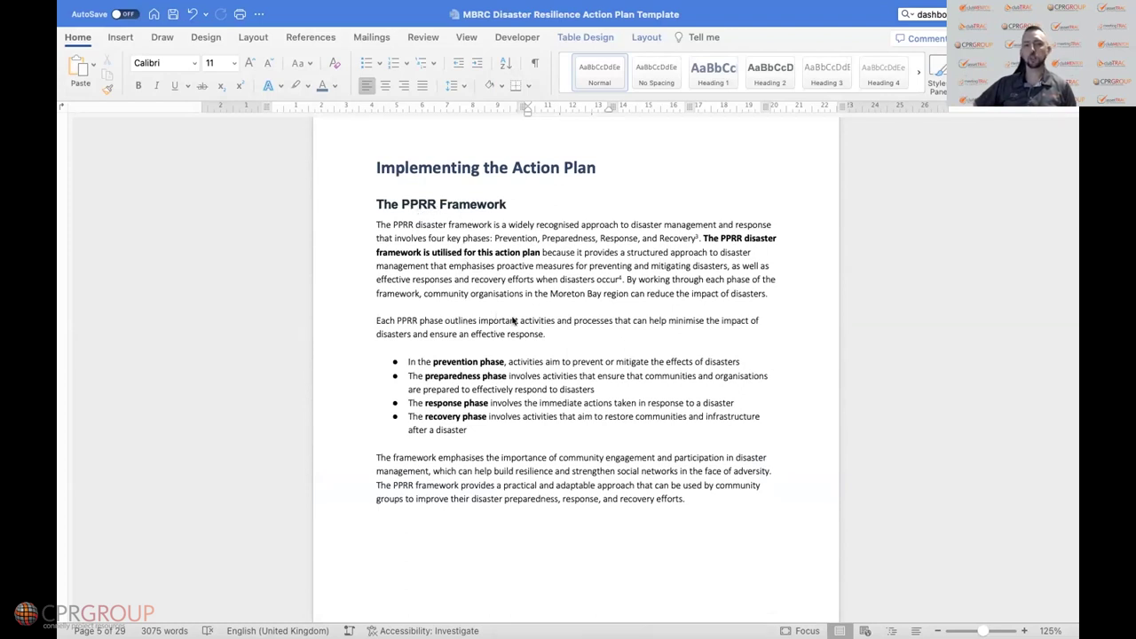
scroll(514, 321, down, 2)
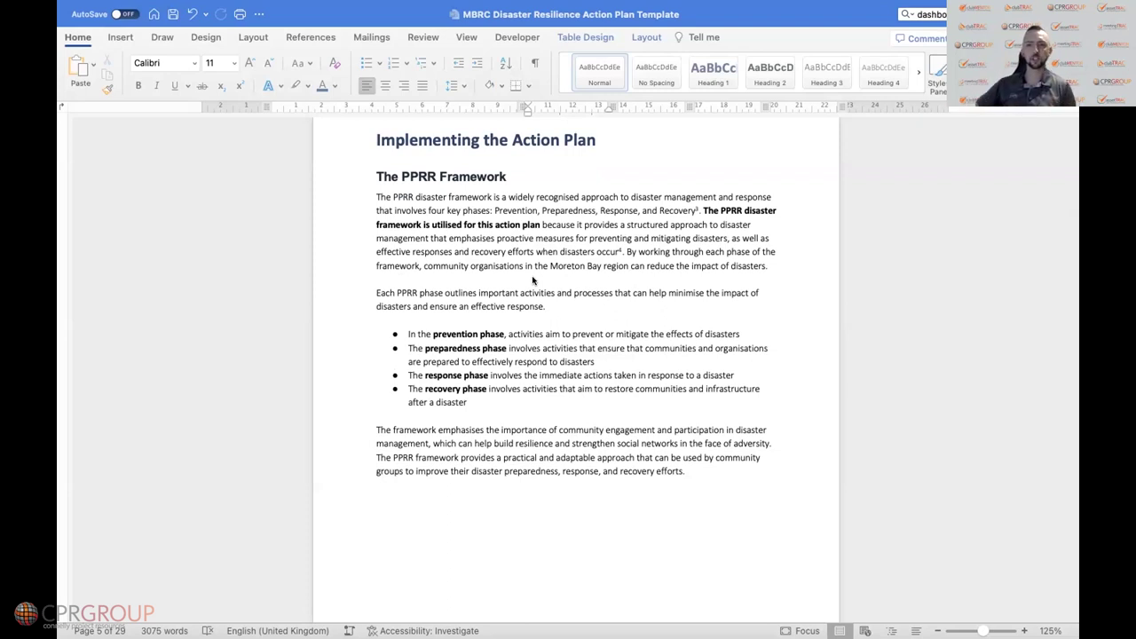
Examine the Disaster Types and Alerts and Warnings sections, plus the Disaster Resilience Team table of roles, names and contact details
scroll(533, 284, down, 10)
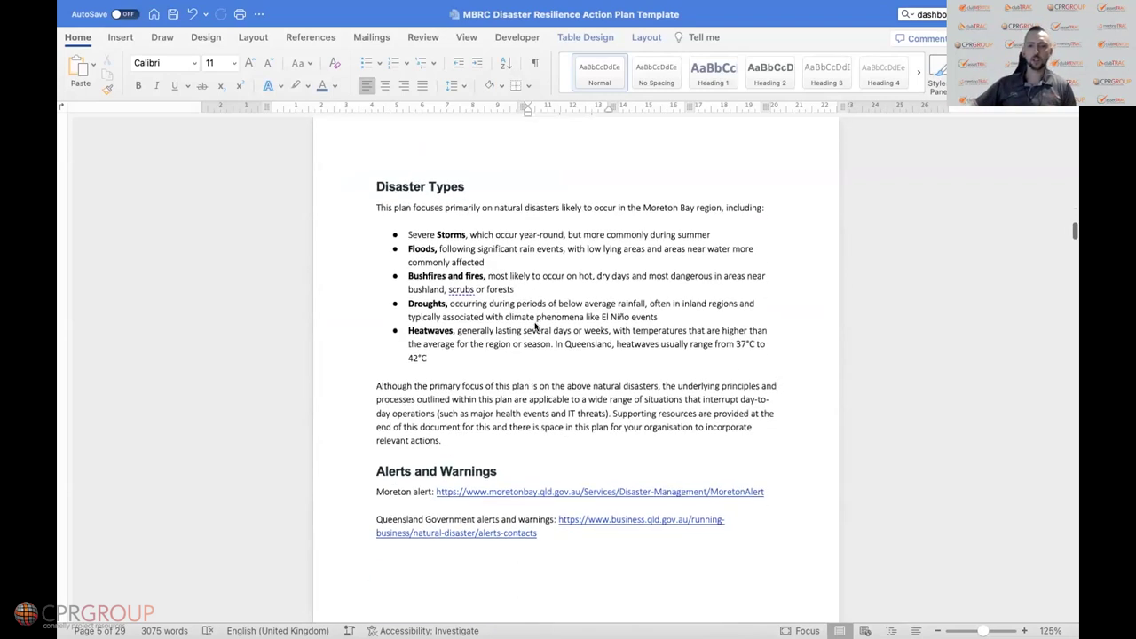
scroll(535, 326, down, 1)
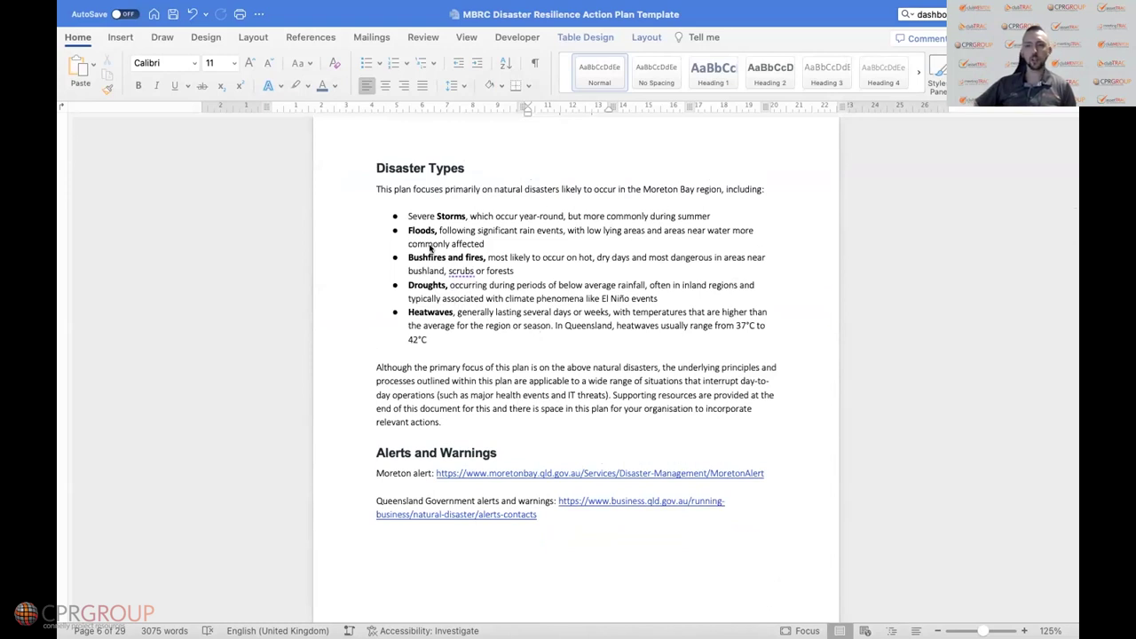
scroll(545, 345, down, 2)
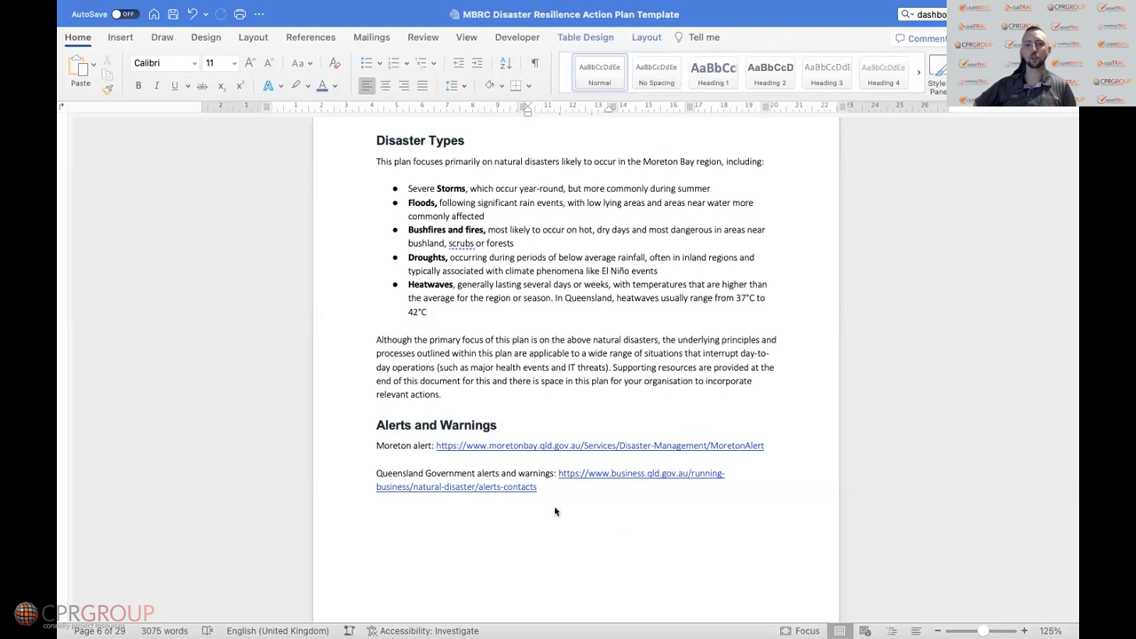
scroll(554, 511, down, 1)
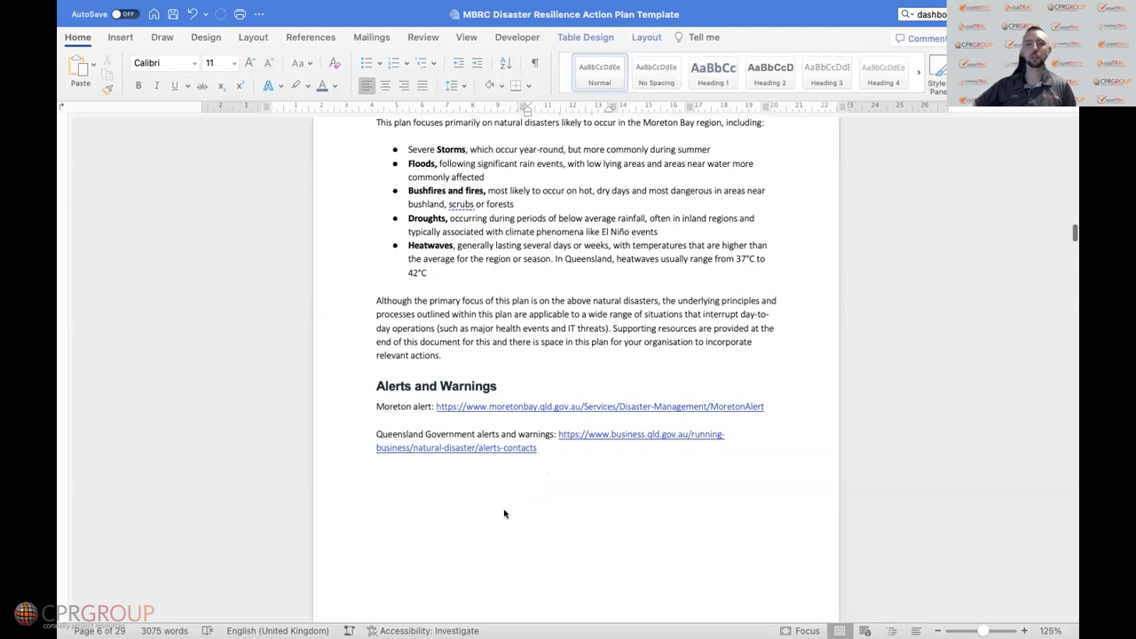
scroll(504, 514, down, 1)
scroll(505, 514, down, 10)
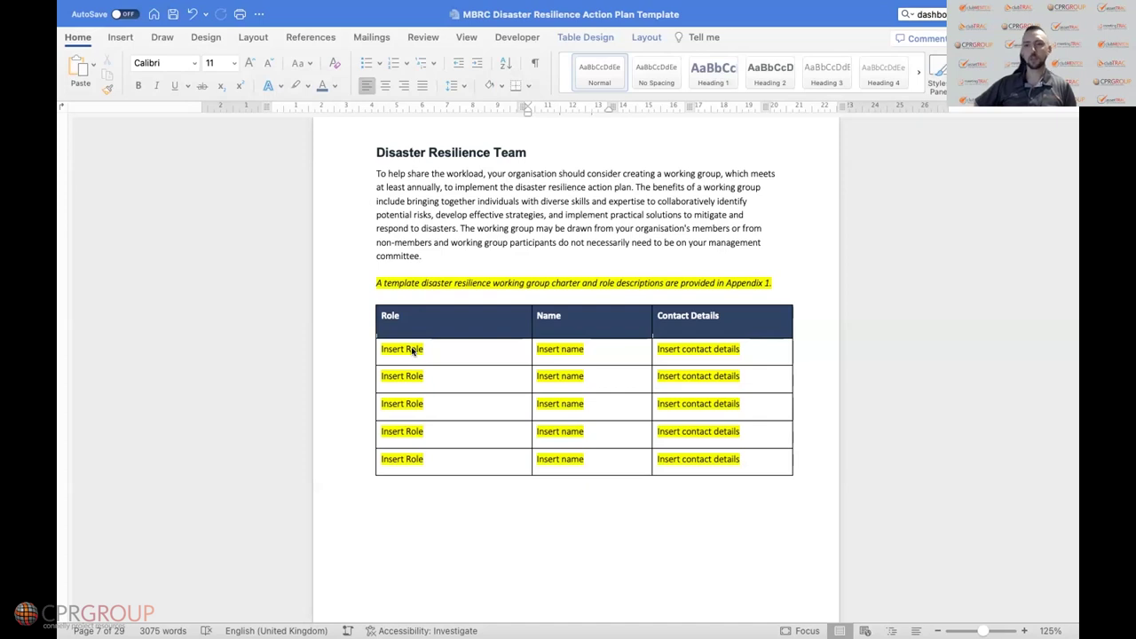
scroll(471, 533, up, 1)
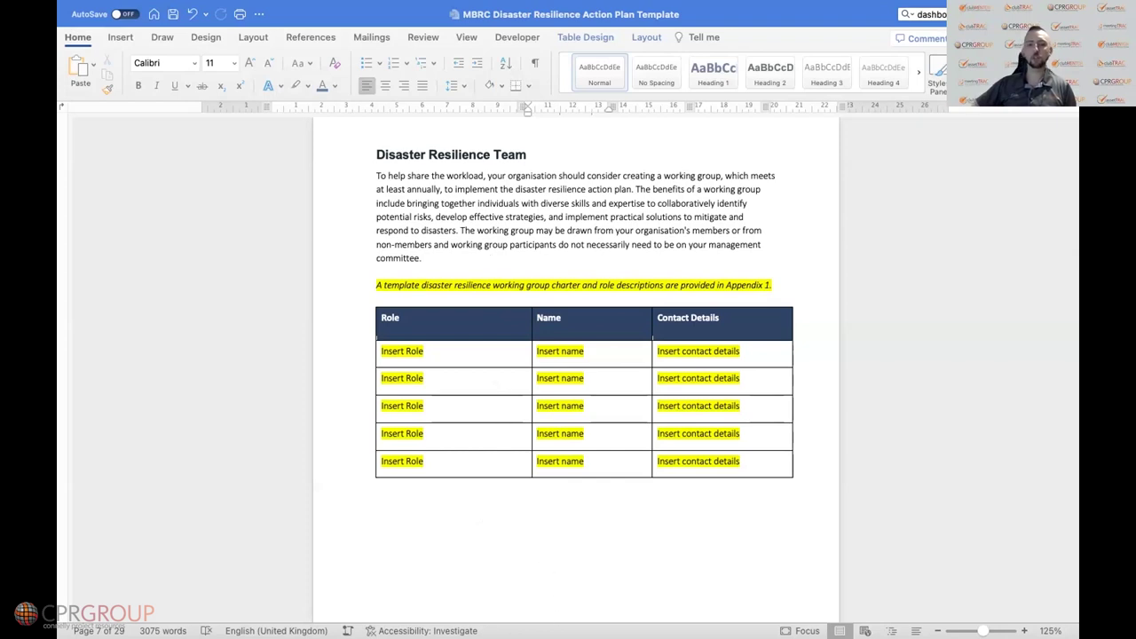
Switch to the open document "Appendix 1 - Charter and Roles"
right_click(607, 609)
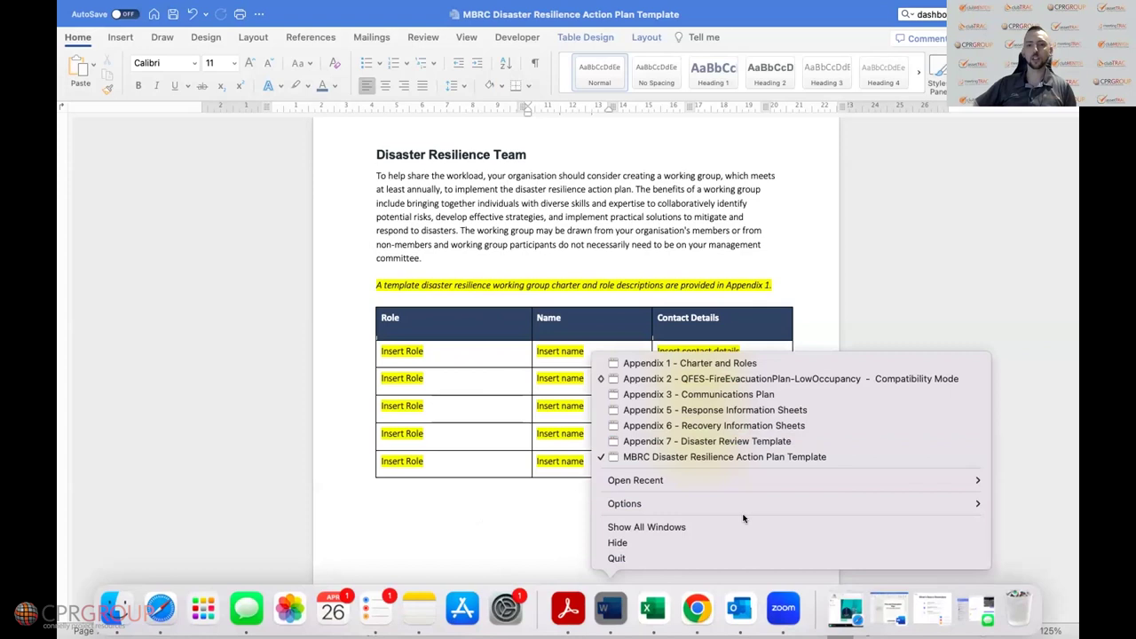
click(752, 365)
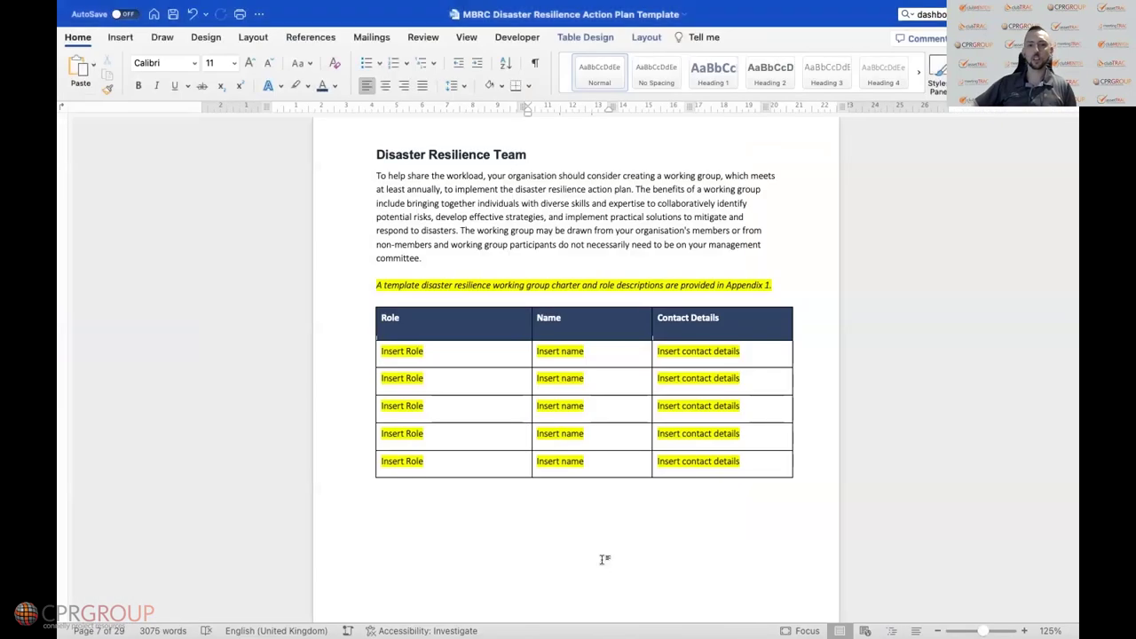
mouse_move(506, 632)
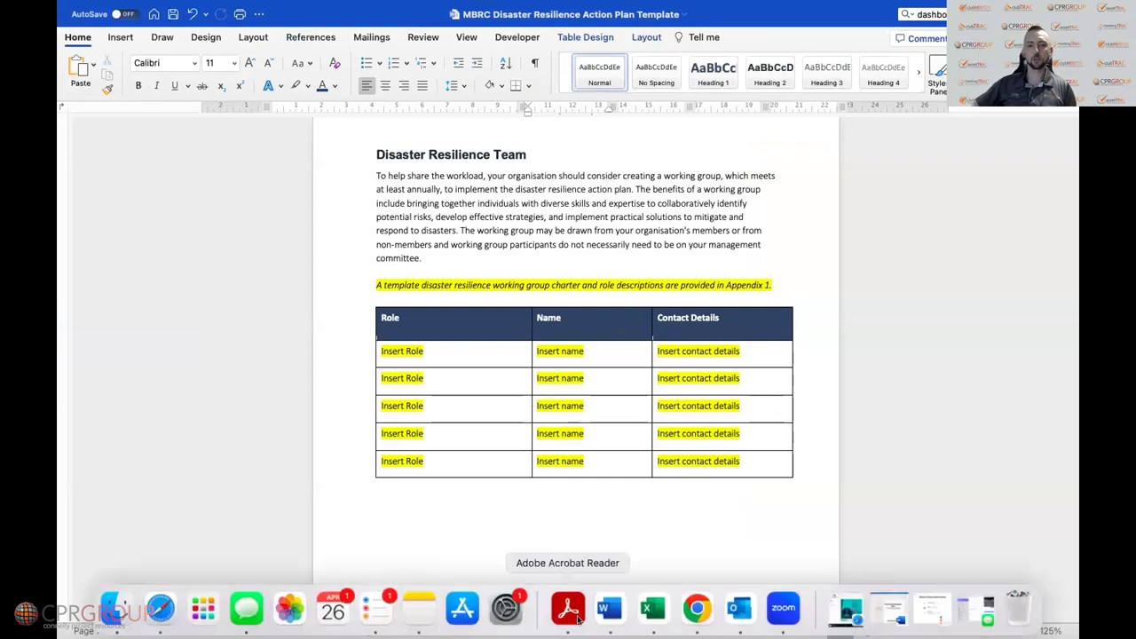
right_click(610, 609)
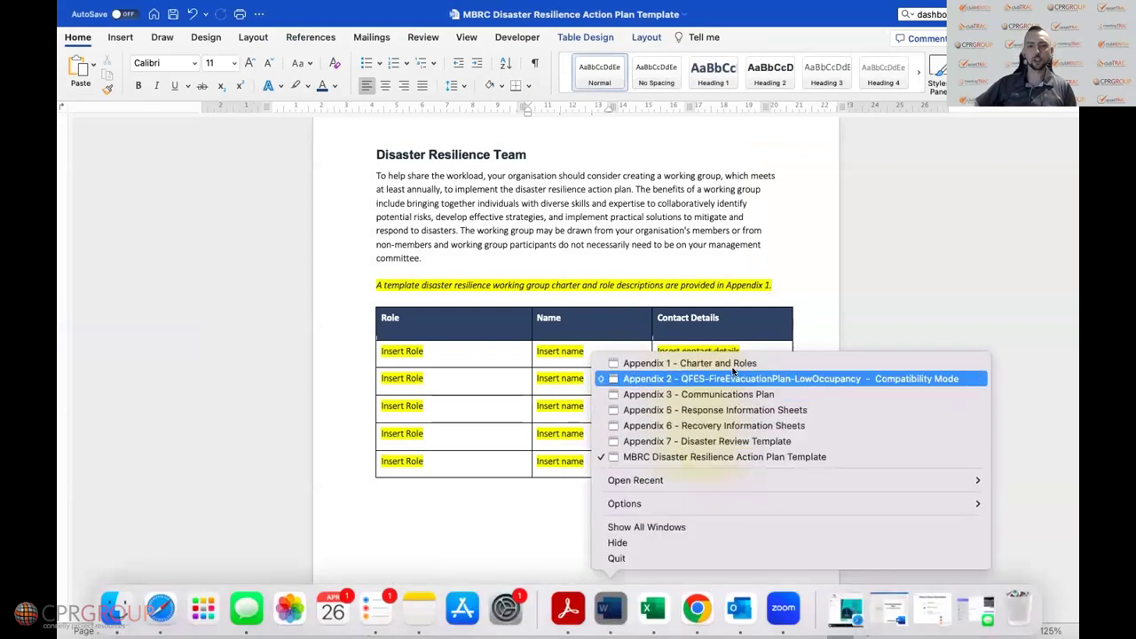
click(733, 364)
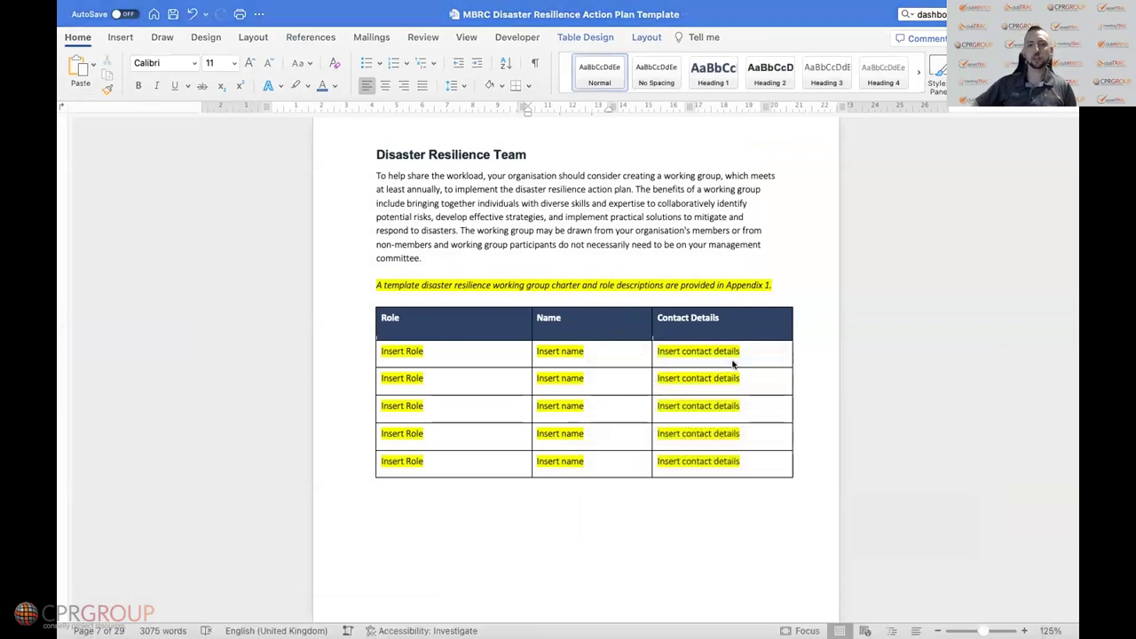
Look over the cover page and Table of Contents of the Charter and Roles appendix
scroll(541, 374, down, 5)
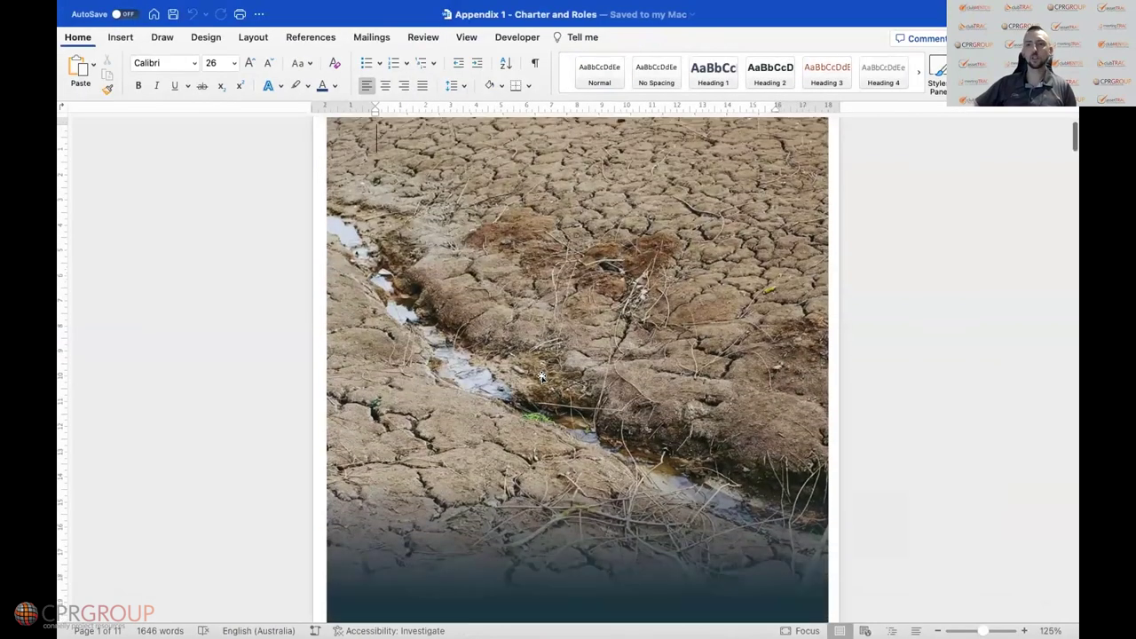
scroll(541, 377, down, 5)
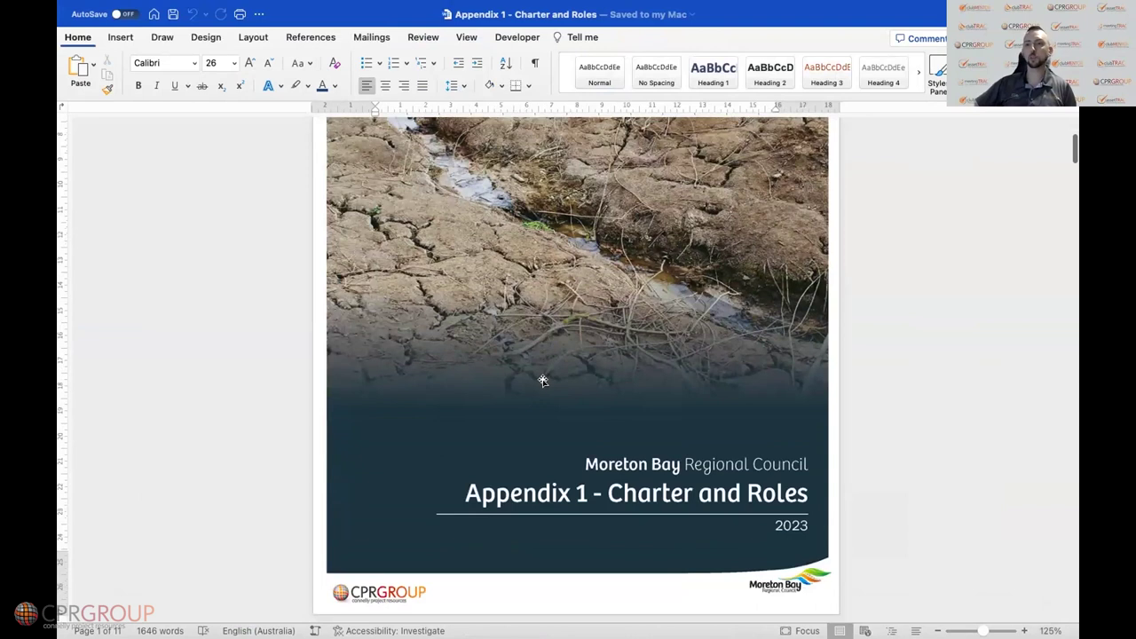
scroll(543, 381, down, 1)
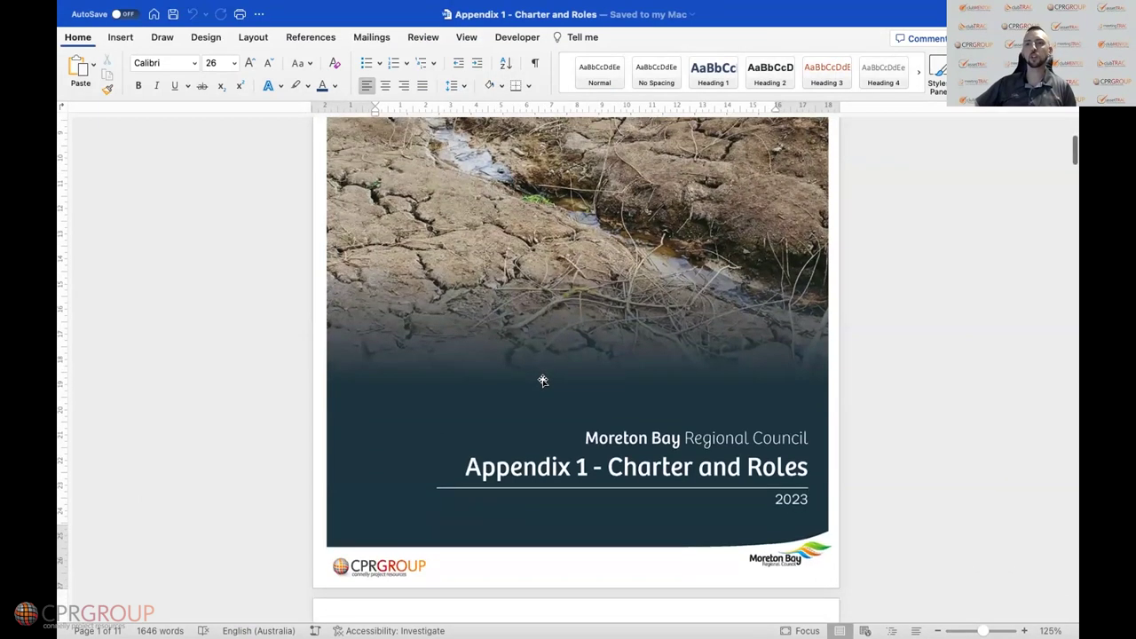
scroll(545, 381, up, 2)
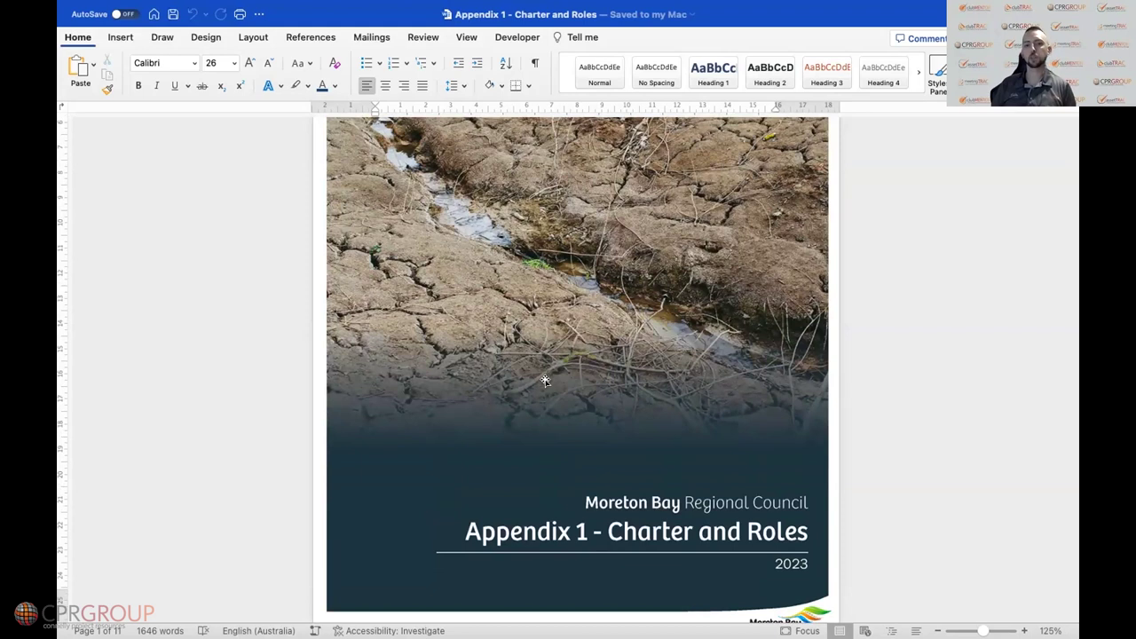
scroll(601, 399, down, 2)
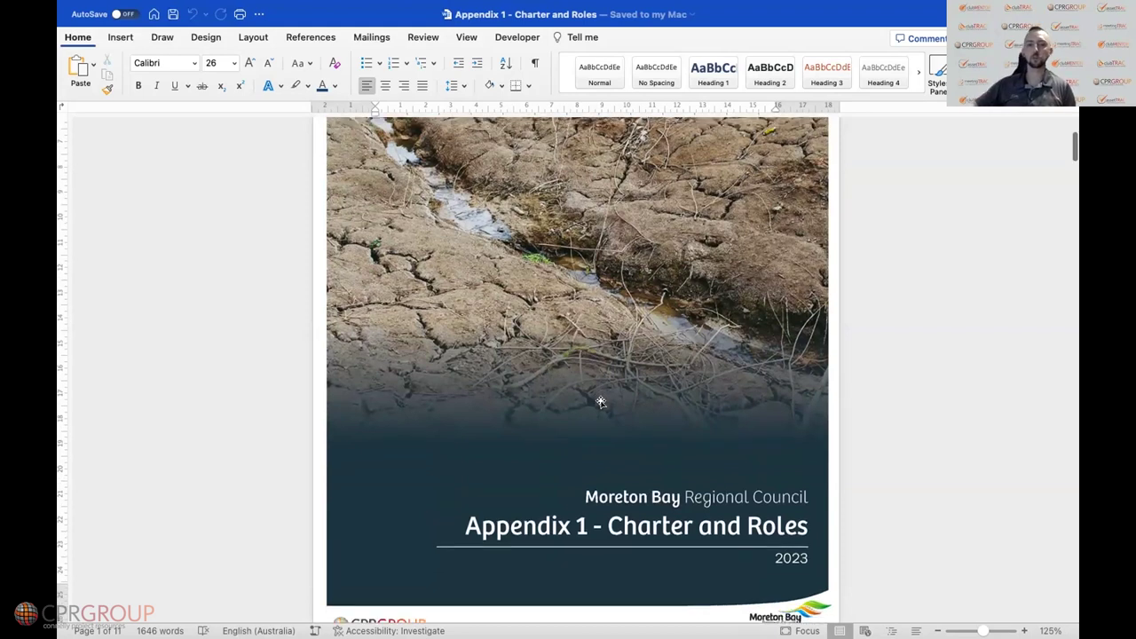
scroll(601, 402, down, 5)
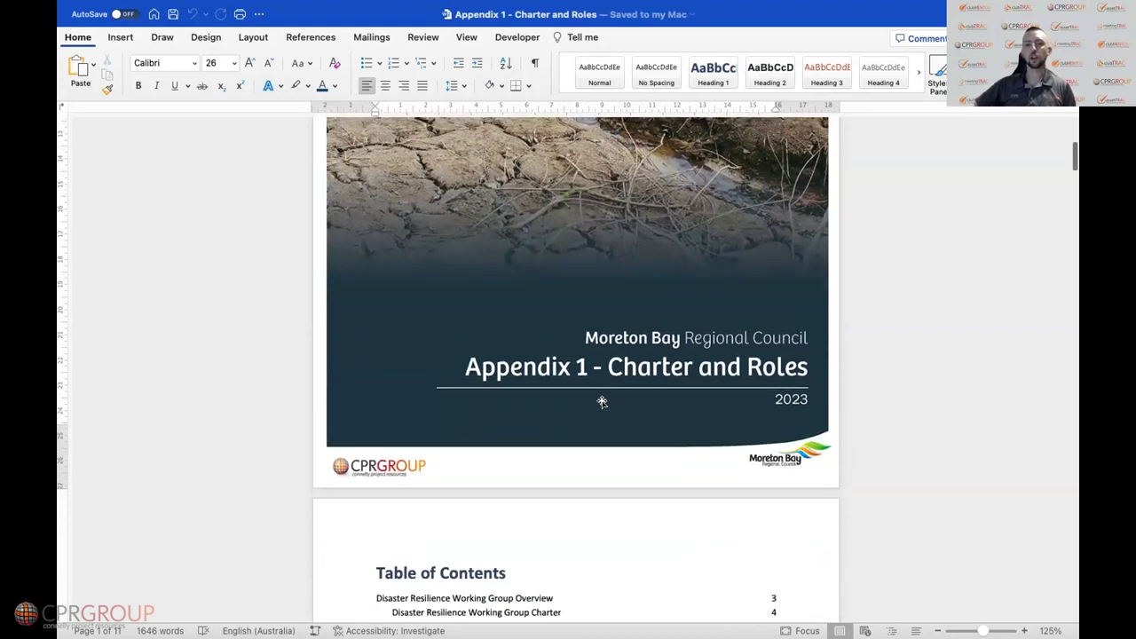
scroll(603, 403, down, 5)
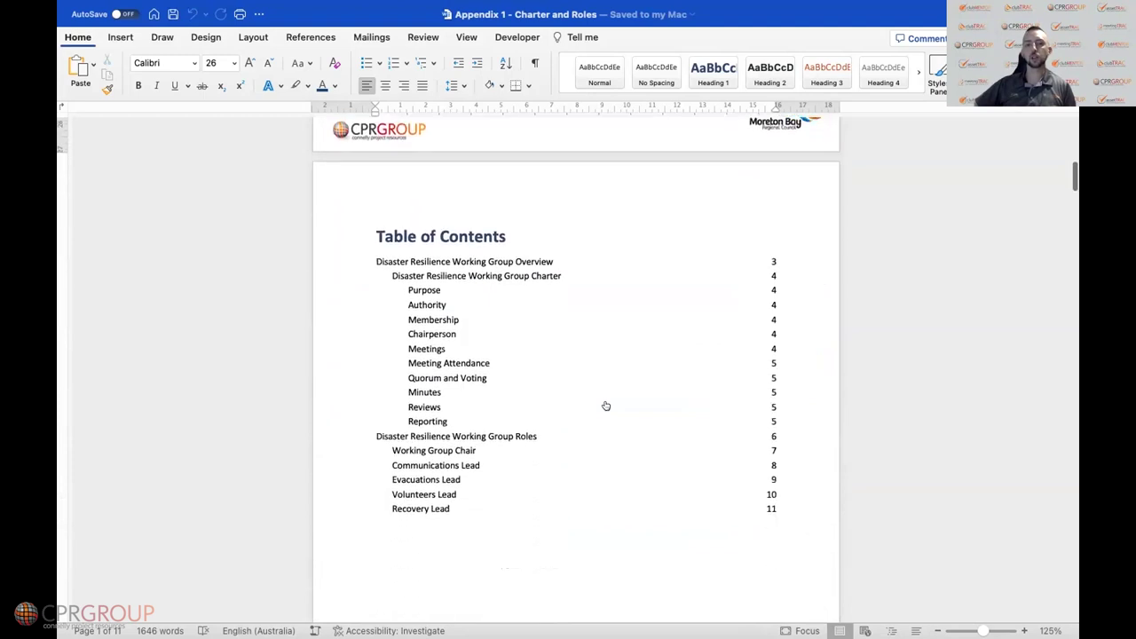
click(592, 379)
scroll(588, 378, down, 2)
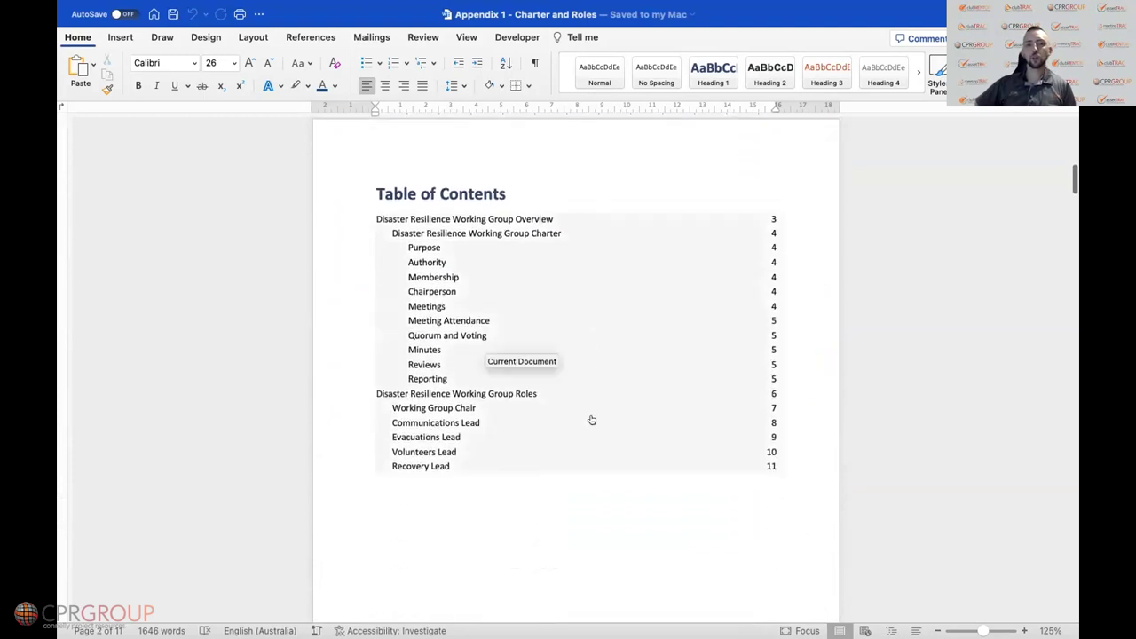
Review the charter topics and working group roles listed in the Table of Contents
click(498, 510)
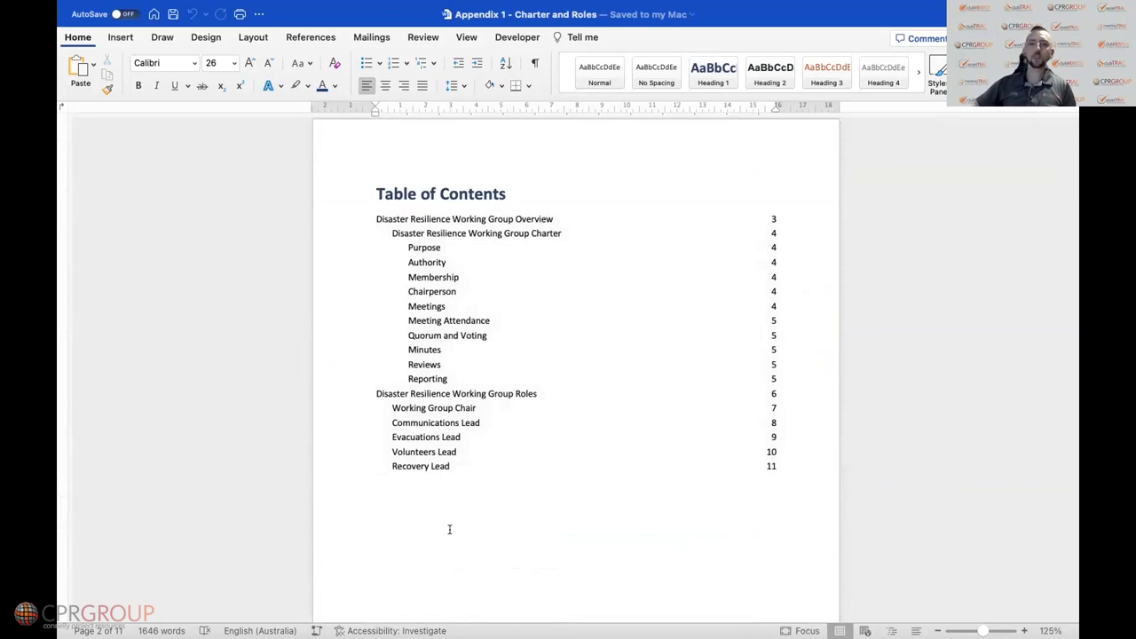
click(623, 289)
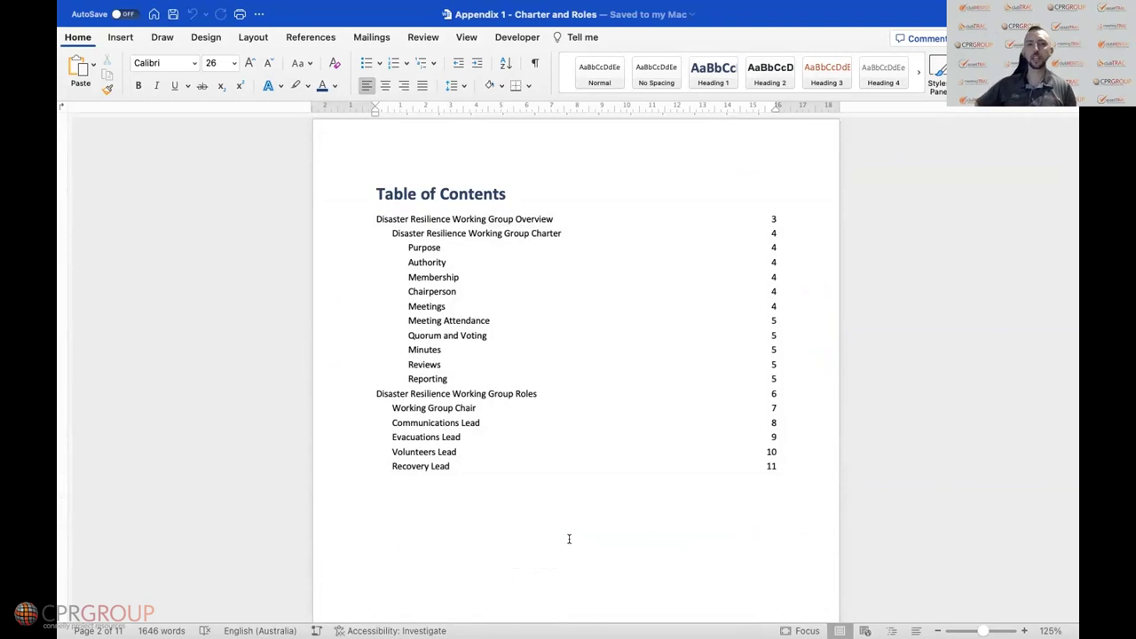
scroll(564, 540, down, 1)
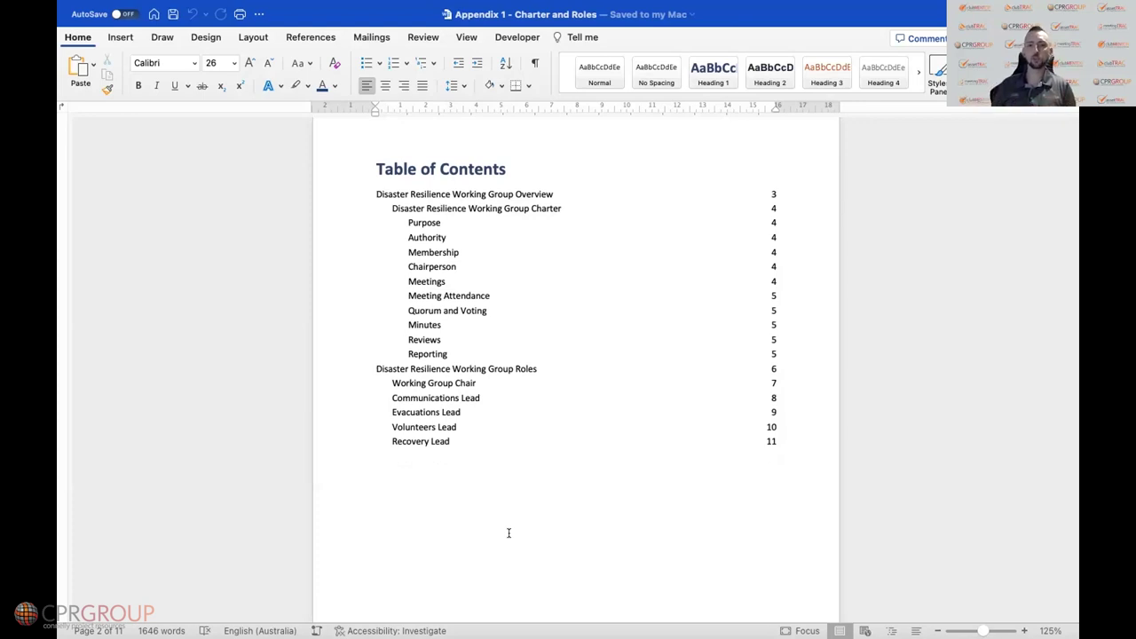
scroll(611, 516, down, 1)
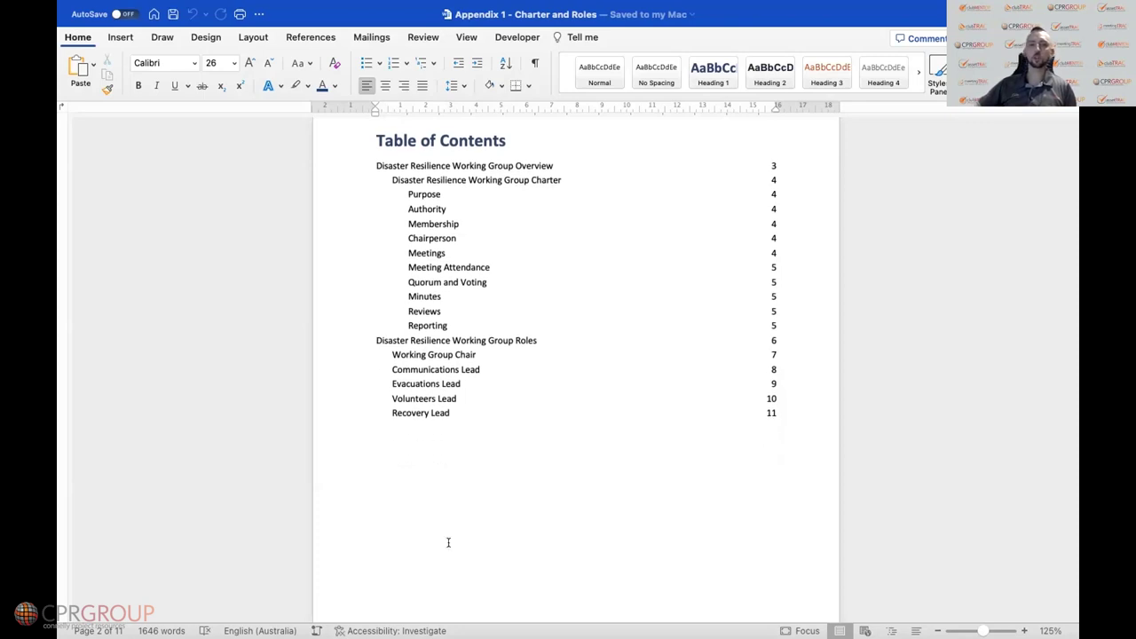
scroll(448, 542, down, 1)
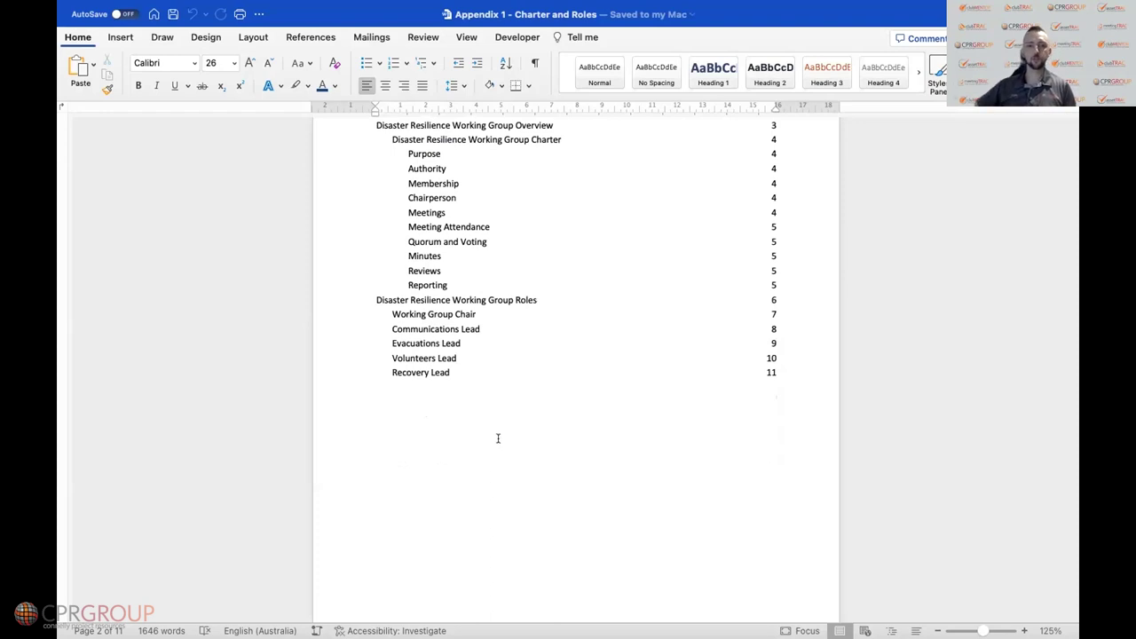
scroll(491, 453, down, 4)
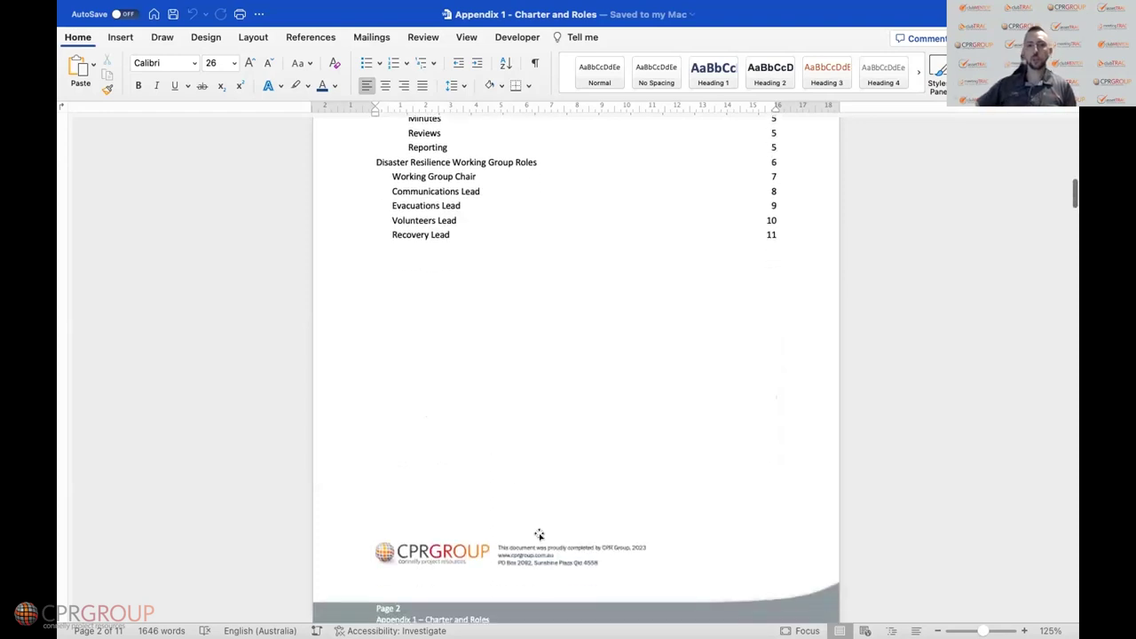
Go from the Table of Contents to the Communications Lead section and read its PPRR phase duties and key skills
click(468, 167)
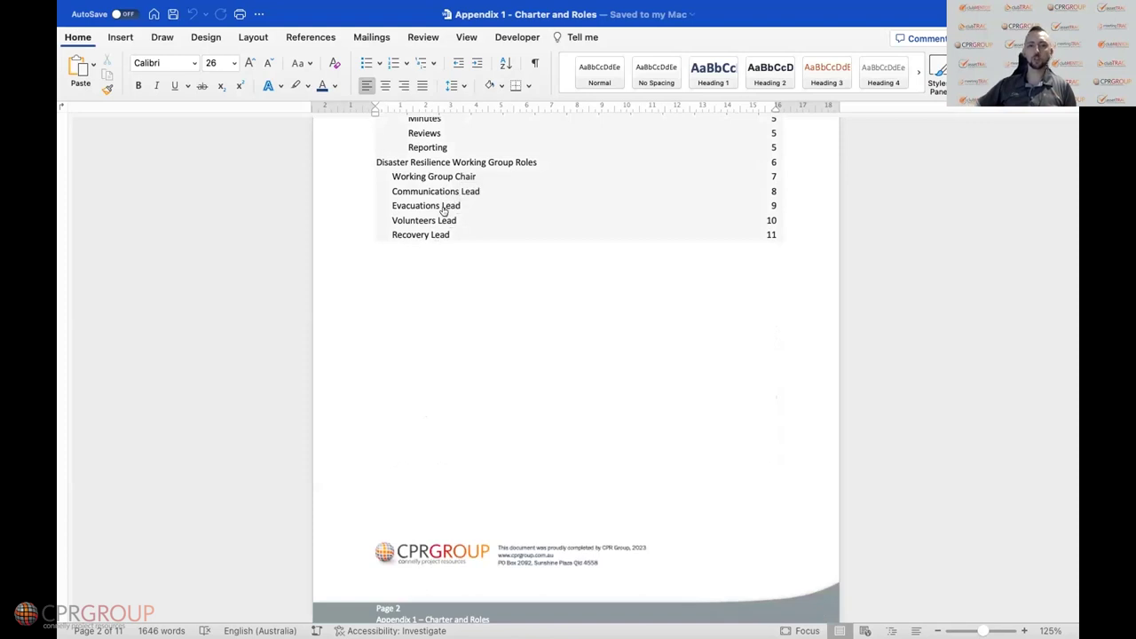
click(449, 188)
scroll(492, 306, down, 3)
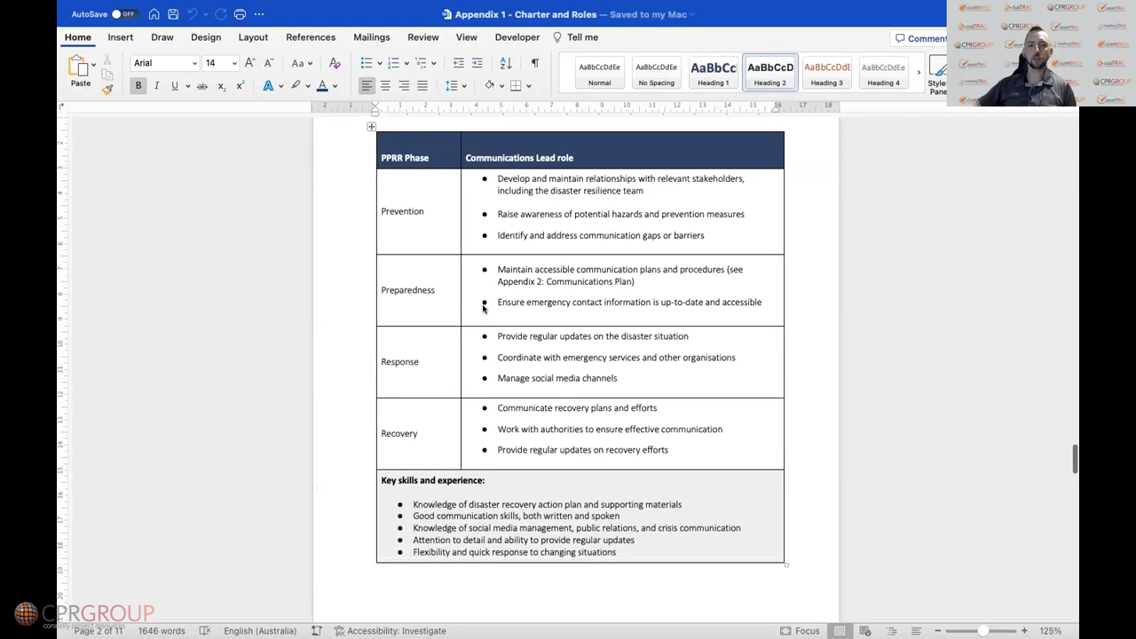
scroll(417, 301, up, 2)
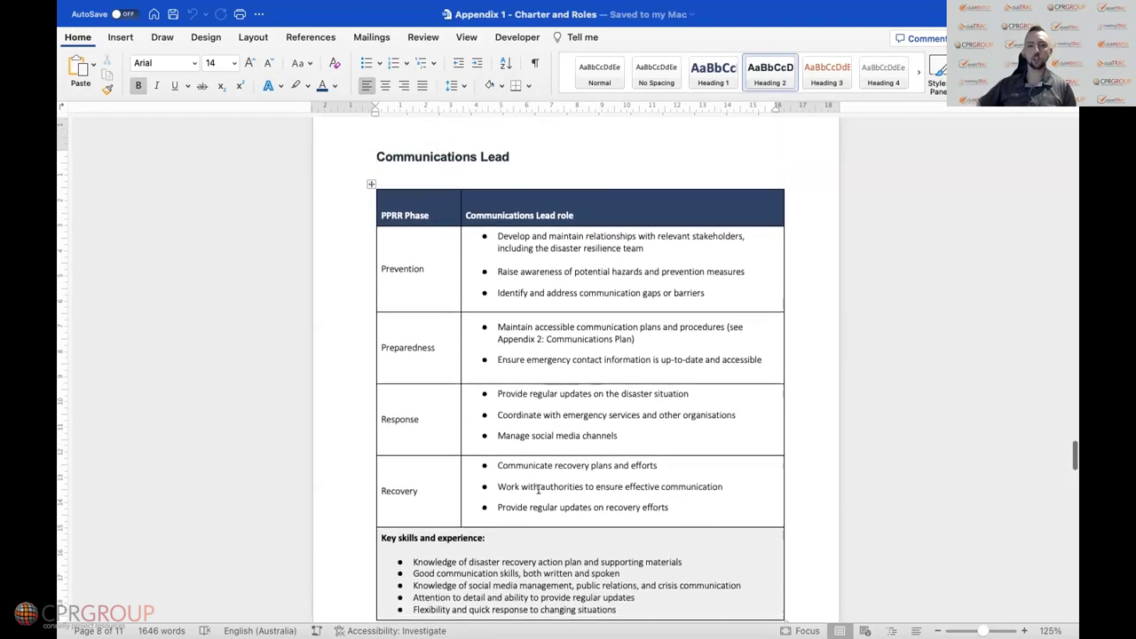
scroll(533, 484, down, 2)
scroll(553, 477, down, 1)
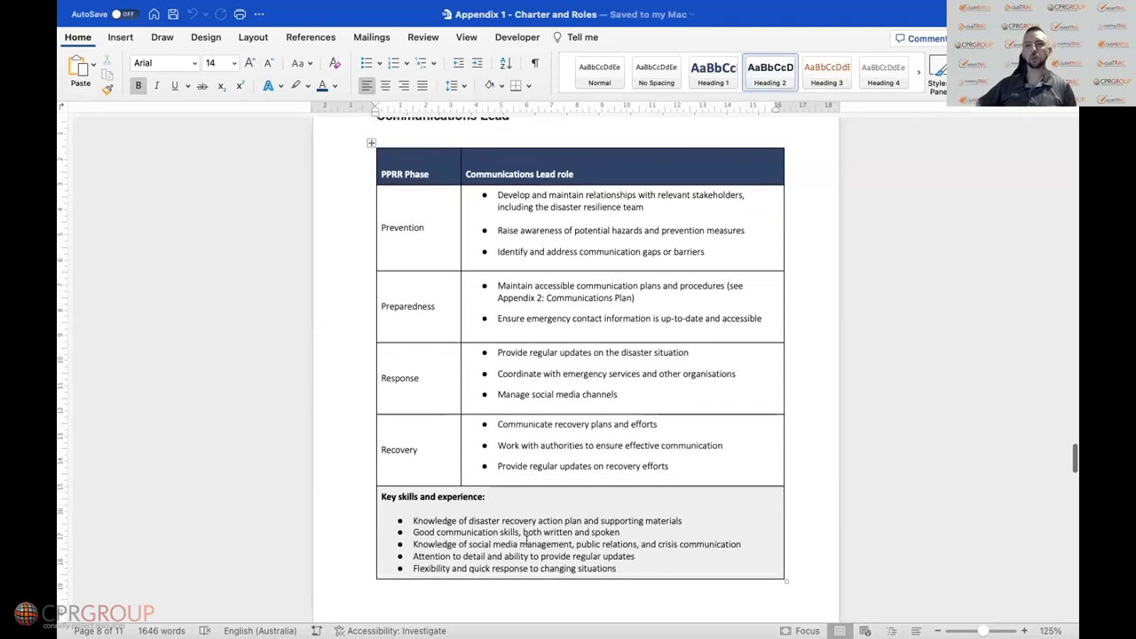
scroll(526, 539, up, 2)
scroll(527, 539, down, 1)
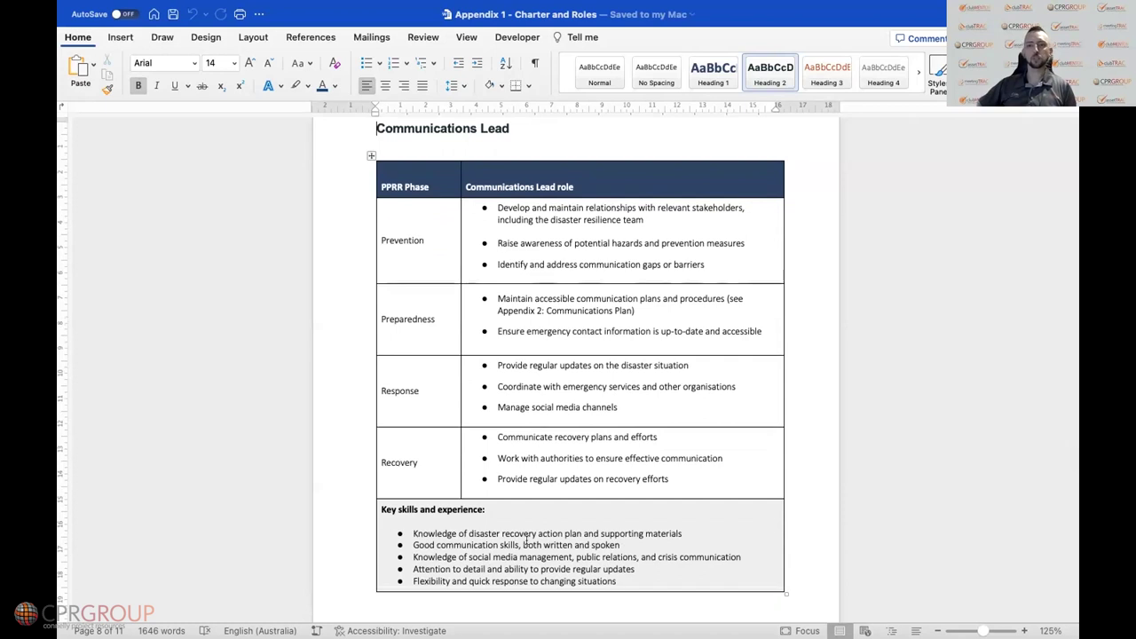
scroll(526, 539, down, 10)
scroll(527, 539, up, 6)
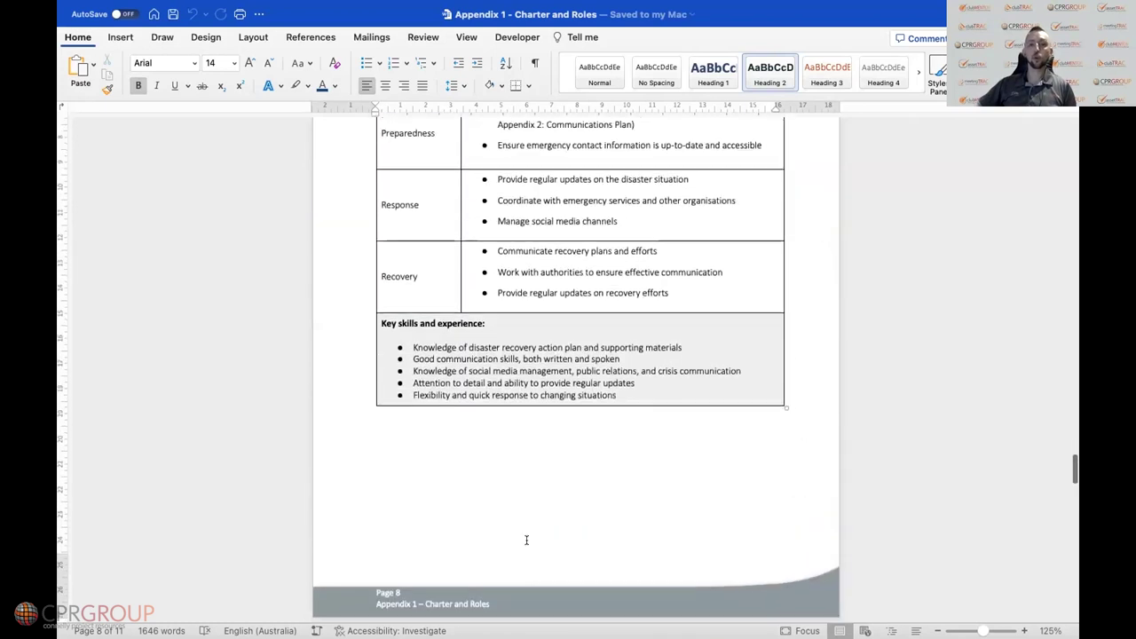
scroll(526, 539, up, 3)
Return to the MBRC Disaster Resilience Action Plan Template and examine the External Contacts table, from emergency services to utilities
scroll(526, 539, down, 9)
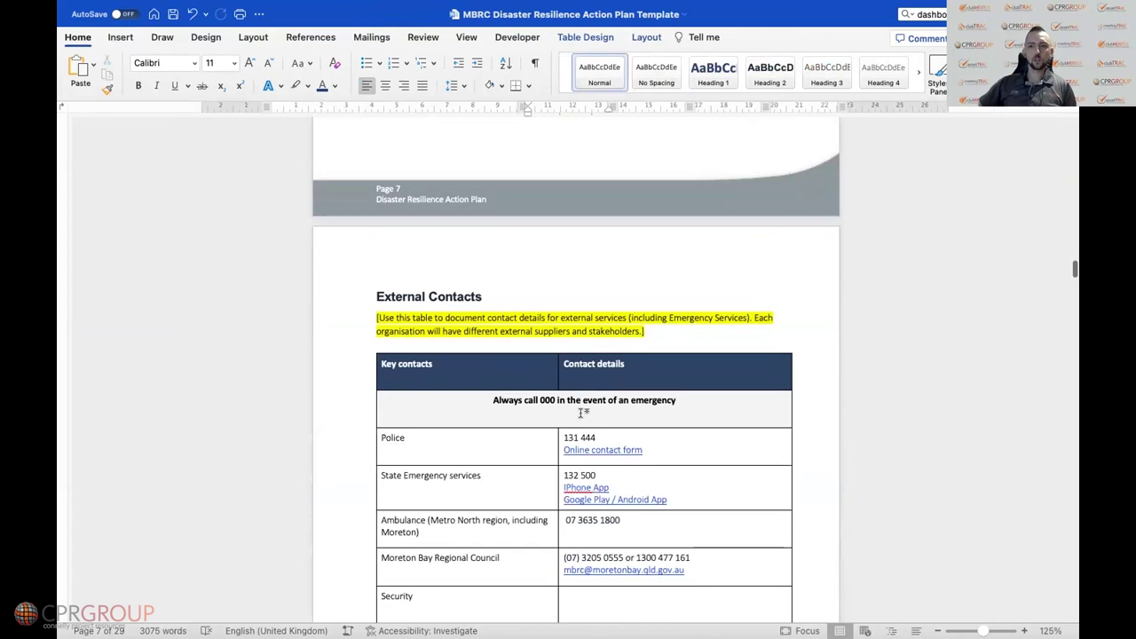
scroll(584, 415, down, 5)
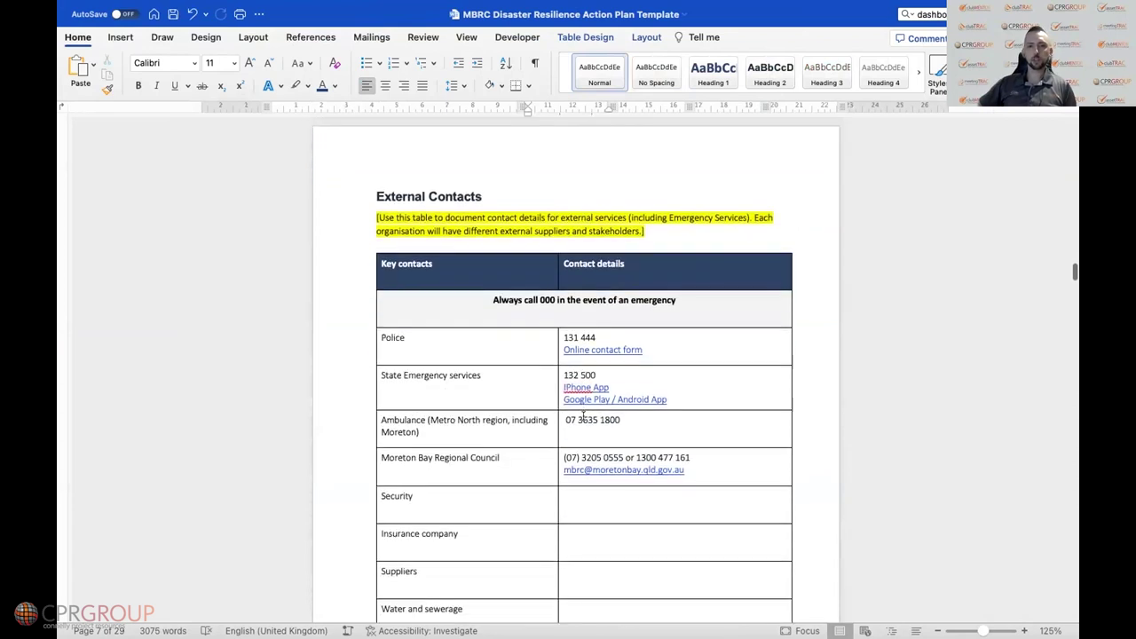
scroll(583, 415, down, 2)
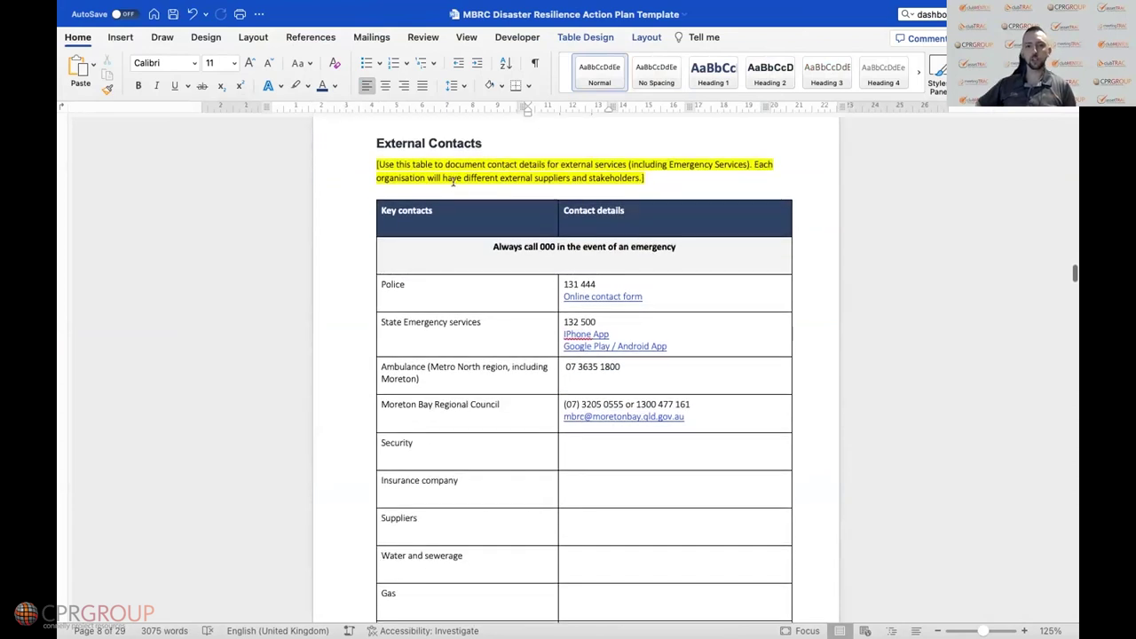
scroll(444, 222, down, 1)
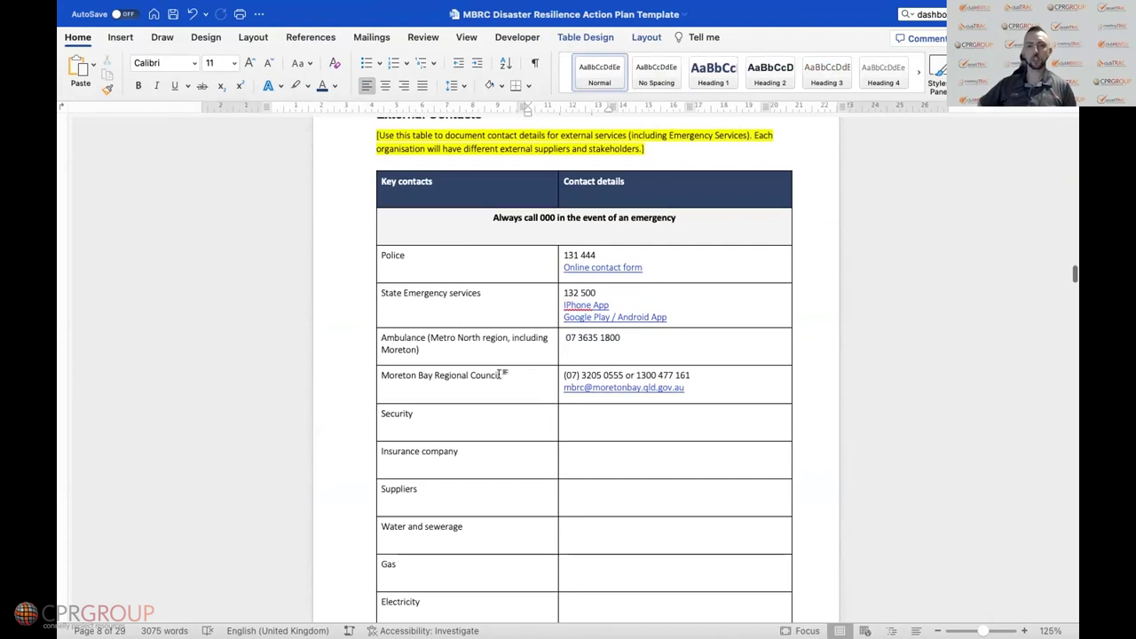
scroll(500, 375, down, 2)
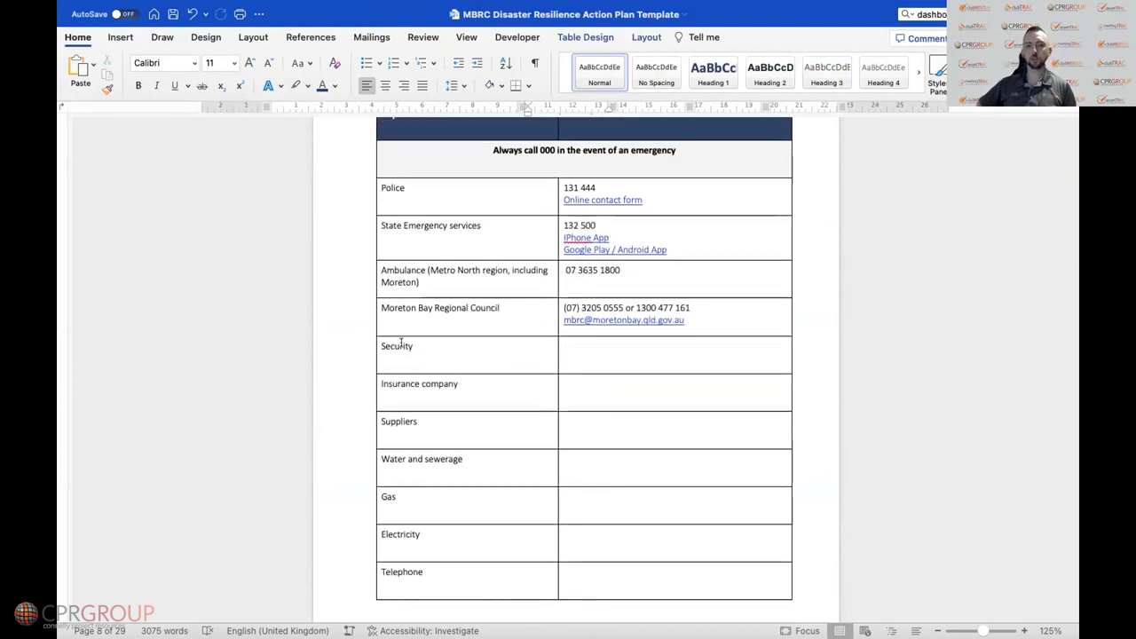
scroll(507, 503, up, 1)
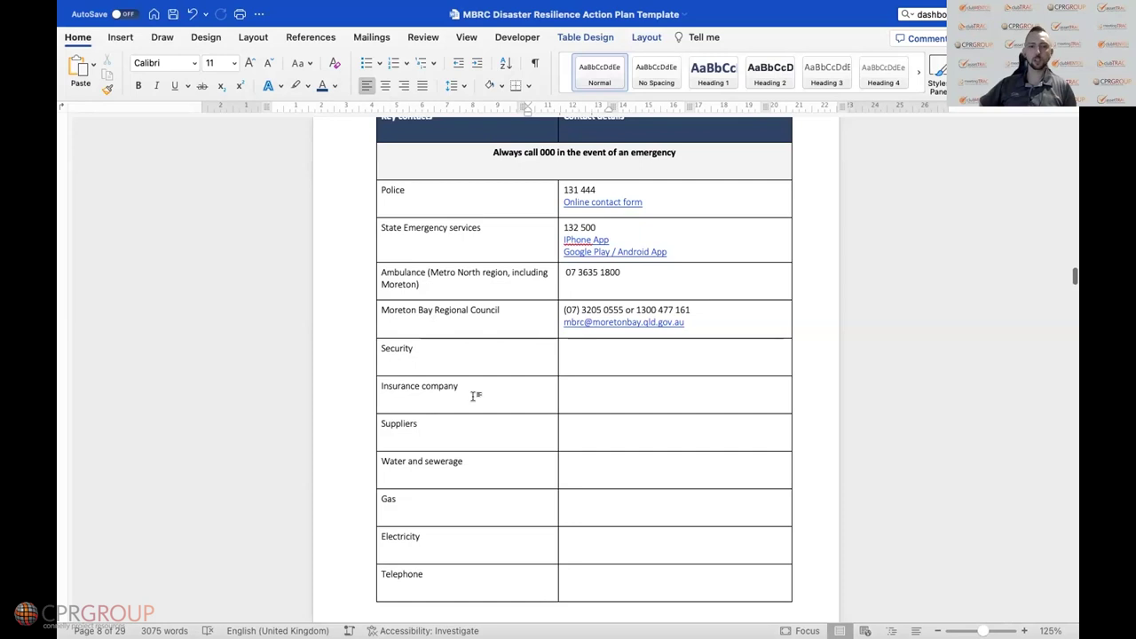
Look over the Action Plan's General Preparation for Natural Disasters table and check where the Moreton Alert link leads
scroll(462, 387, down, 10)
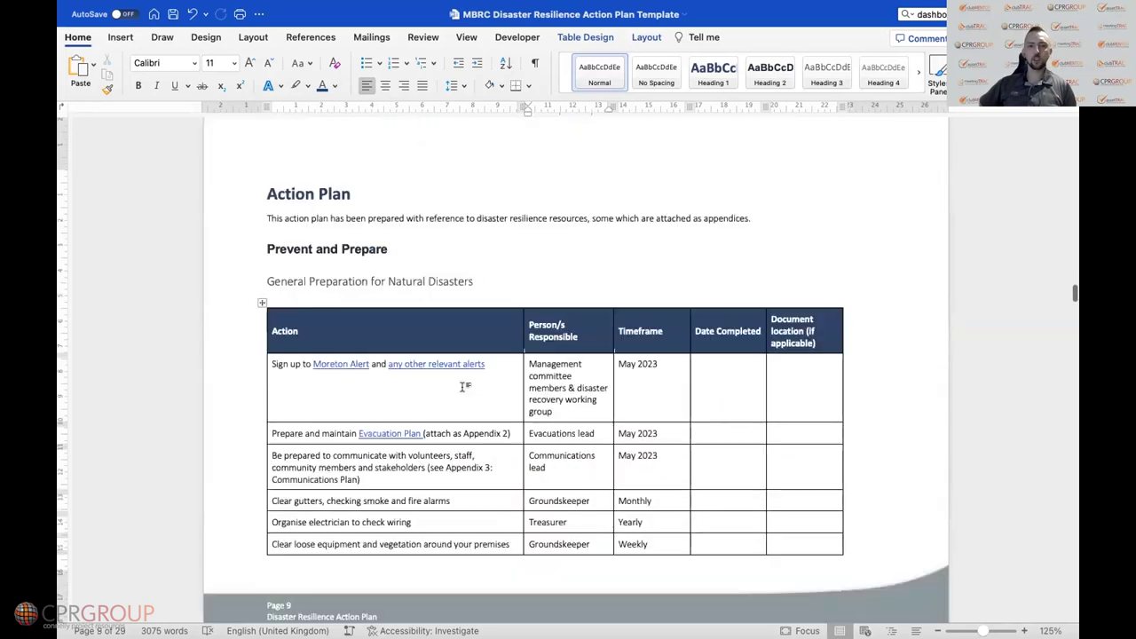
scroll(463, 386, down, 1)
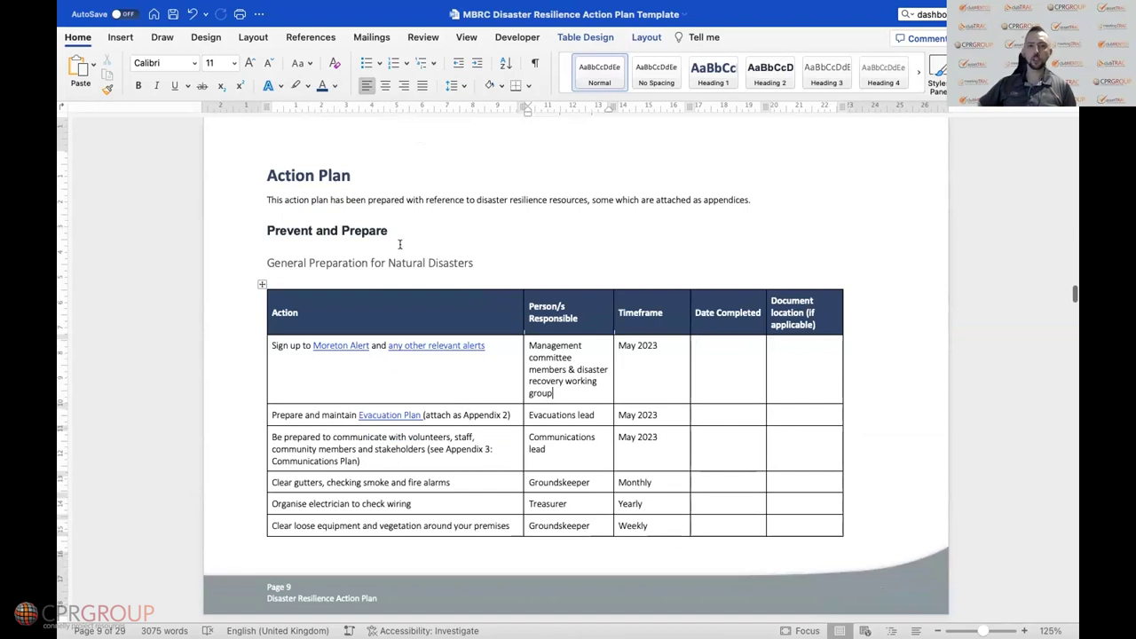
scroll(324, 213, down, 1)
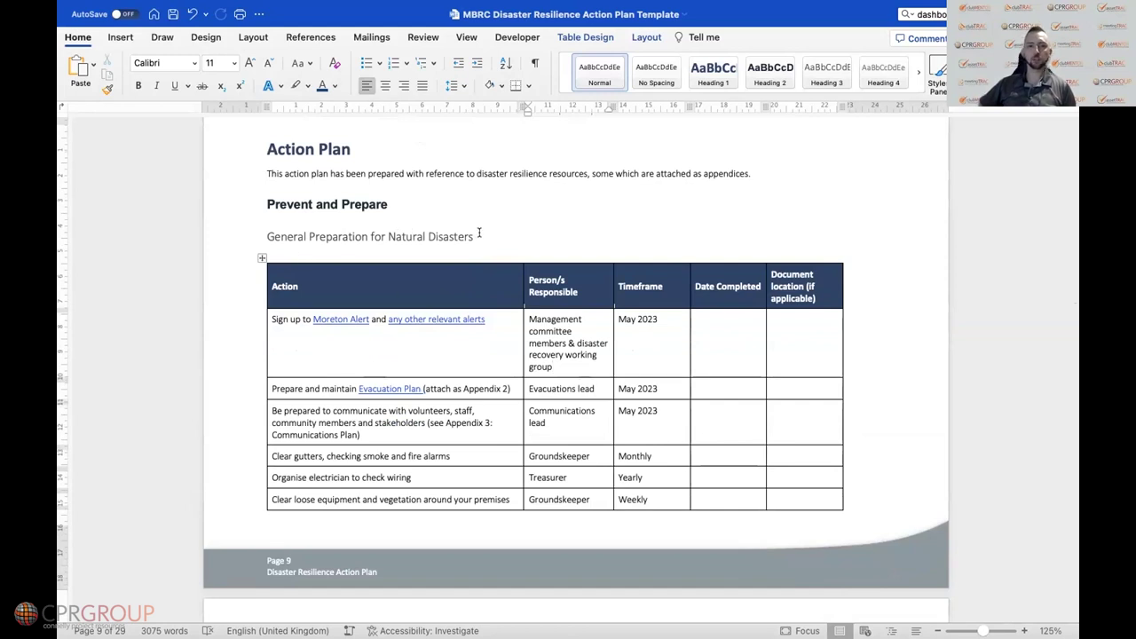
scroll(484, 244, down, 1)
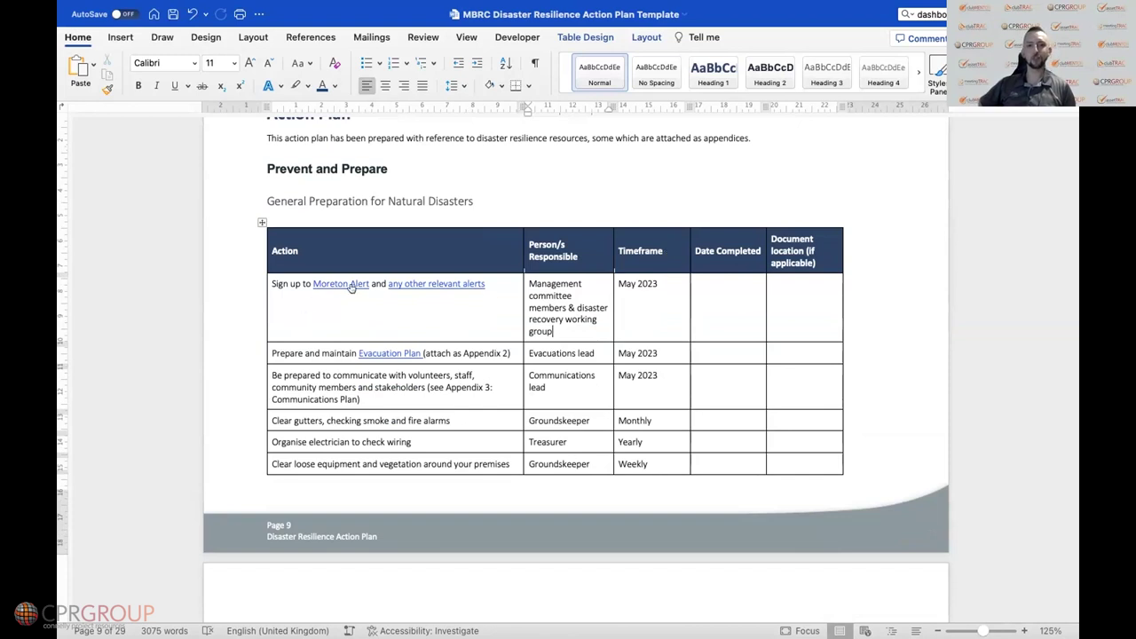
mouse_move(346, 287)
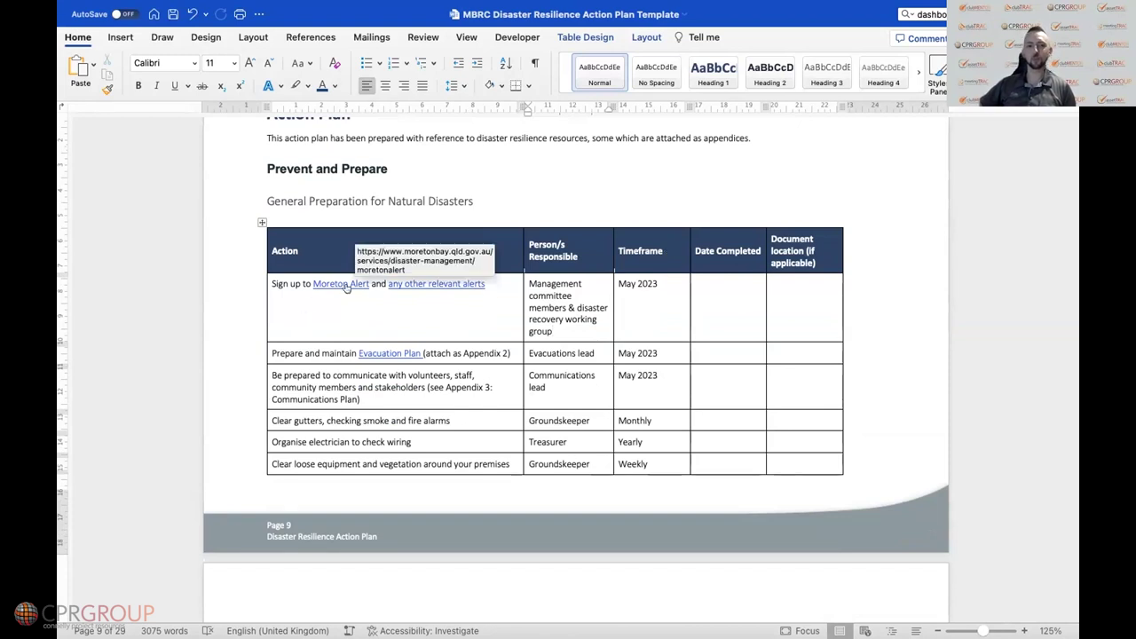
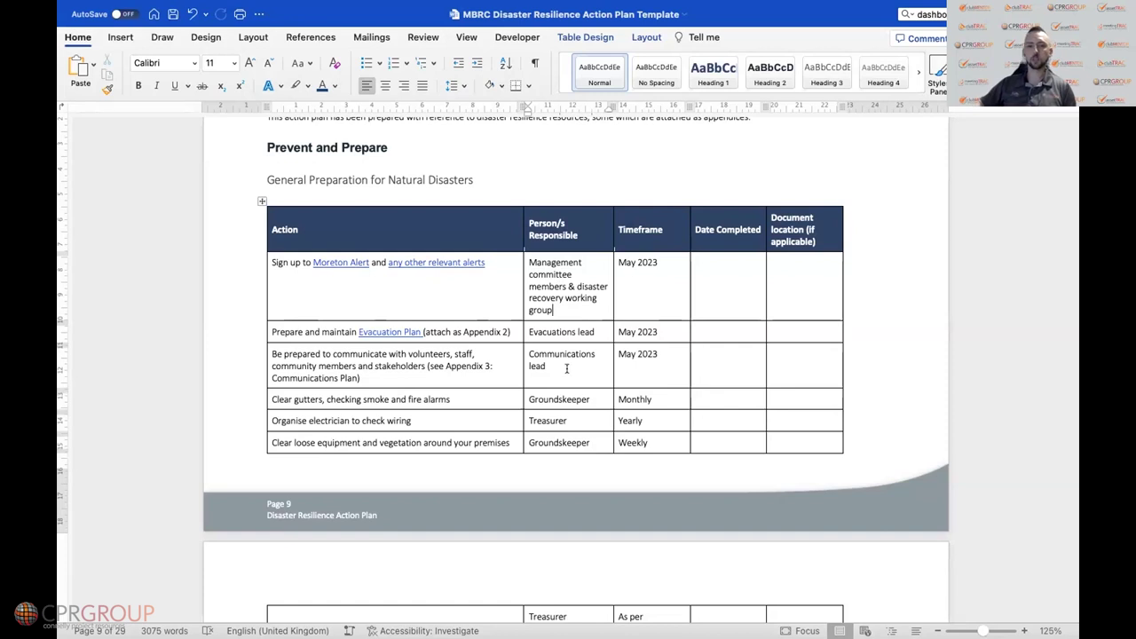
Read the persons responsible and timeframes for the general preparation actions, including the asset register row on the following page
scroll(566, 369, up, 1)
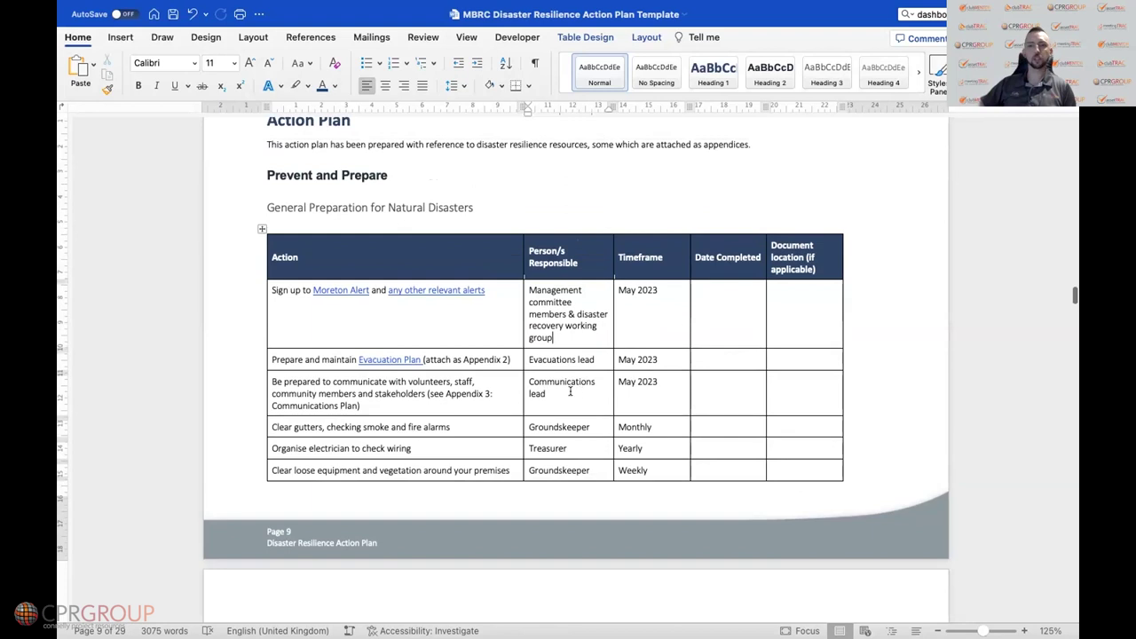
scroll(564, 388, up, 1)
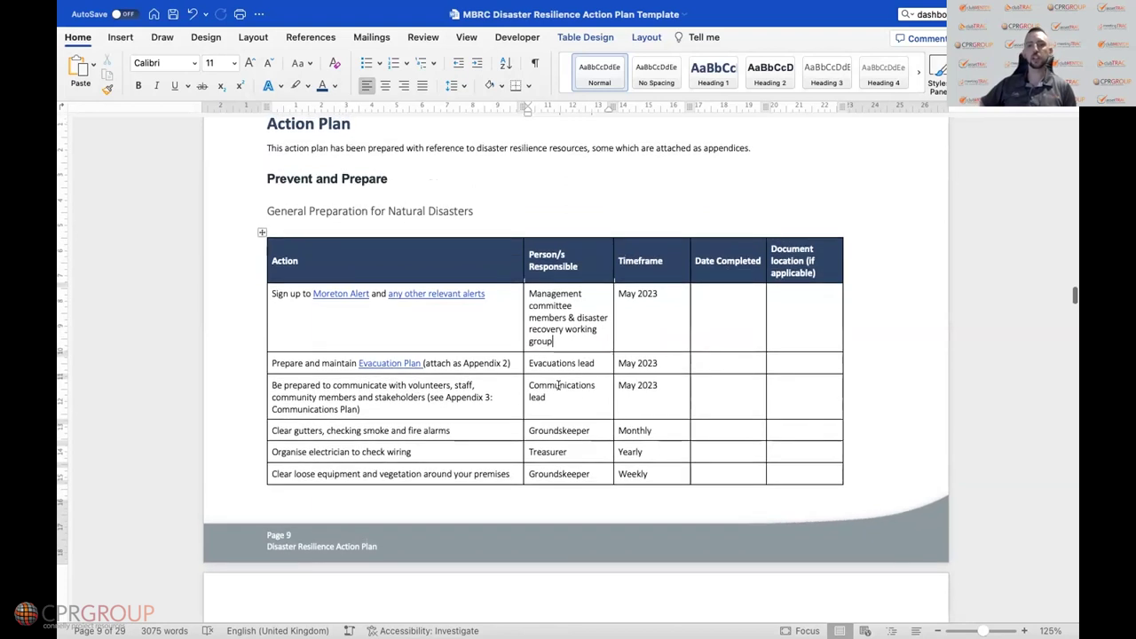
scroll(559, 384, up, 1)
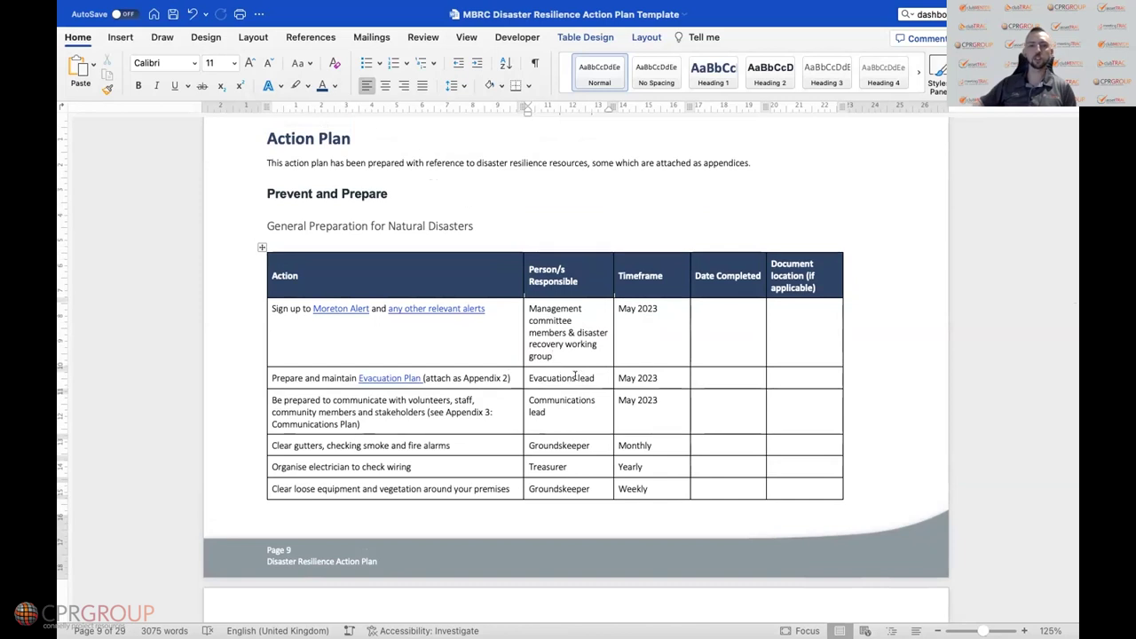
scroll(576, 377, down, 1)
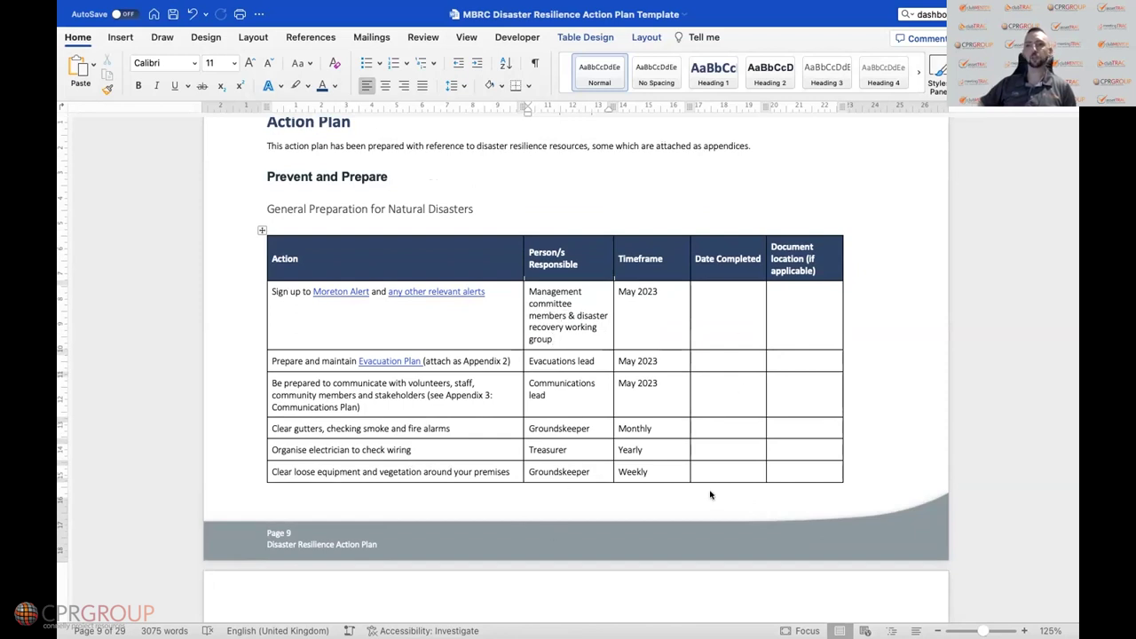
scroll(503, 416, down, 5)
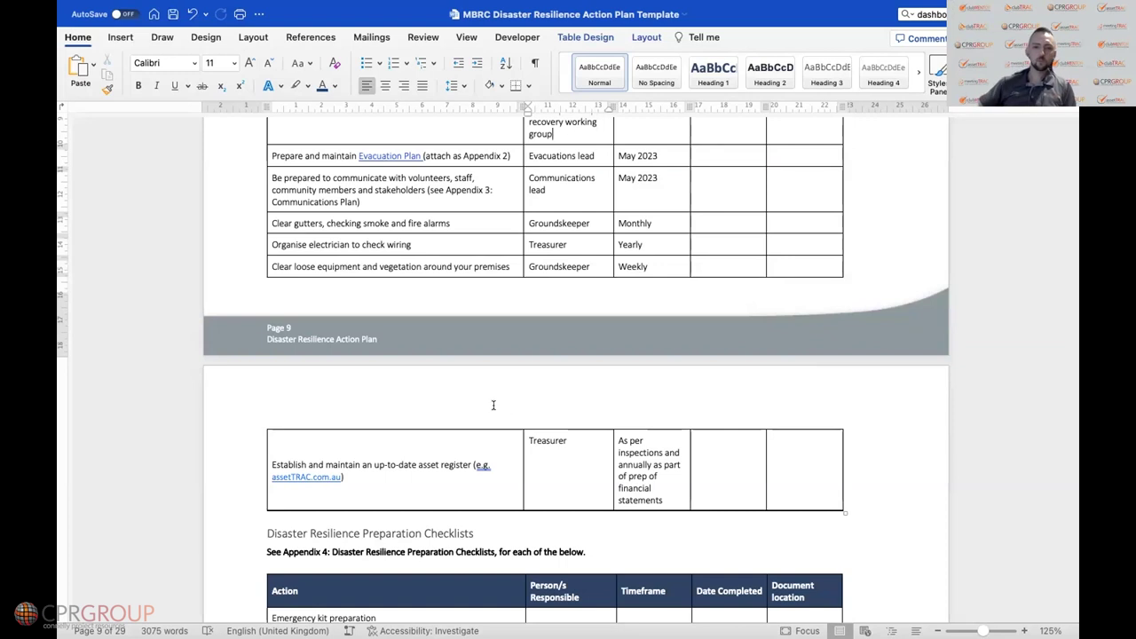
scroll(497, 408, up, 3)
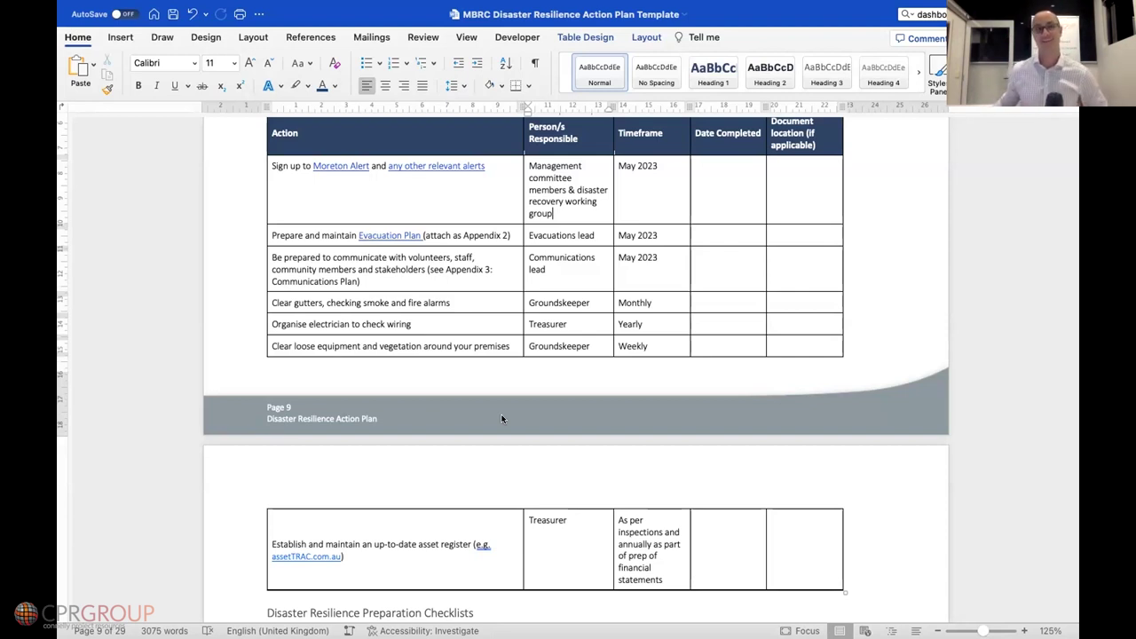
Examine the Disaster Resilience Preparation Checklists table and the start of the Severe Storms, Floods and Cyclones Preparation section
scroll(501, 419, down, 7)
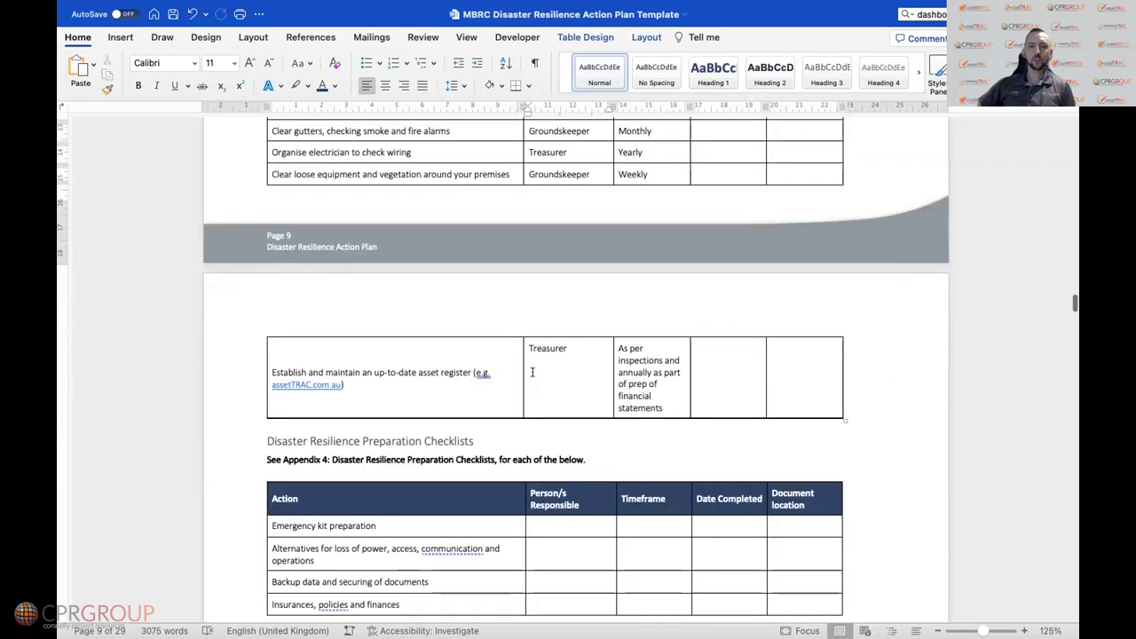
scroll(531, 373, down, 2)
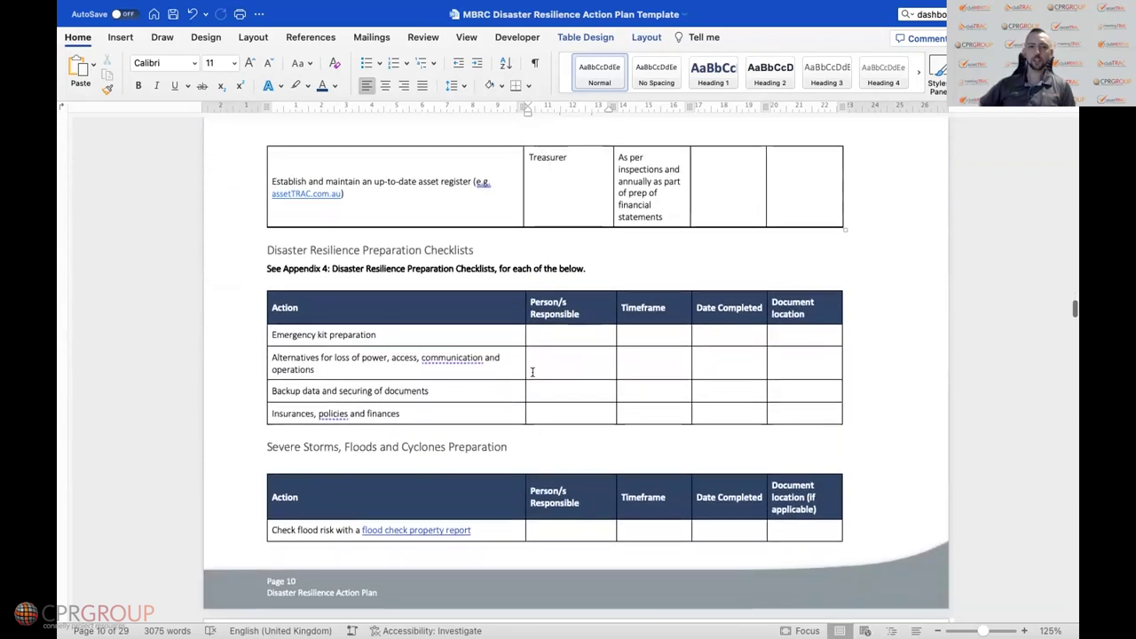
scroll(584, 377, down, 1)
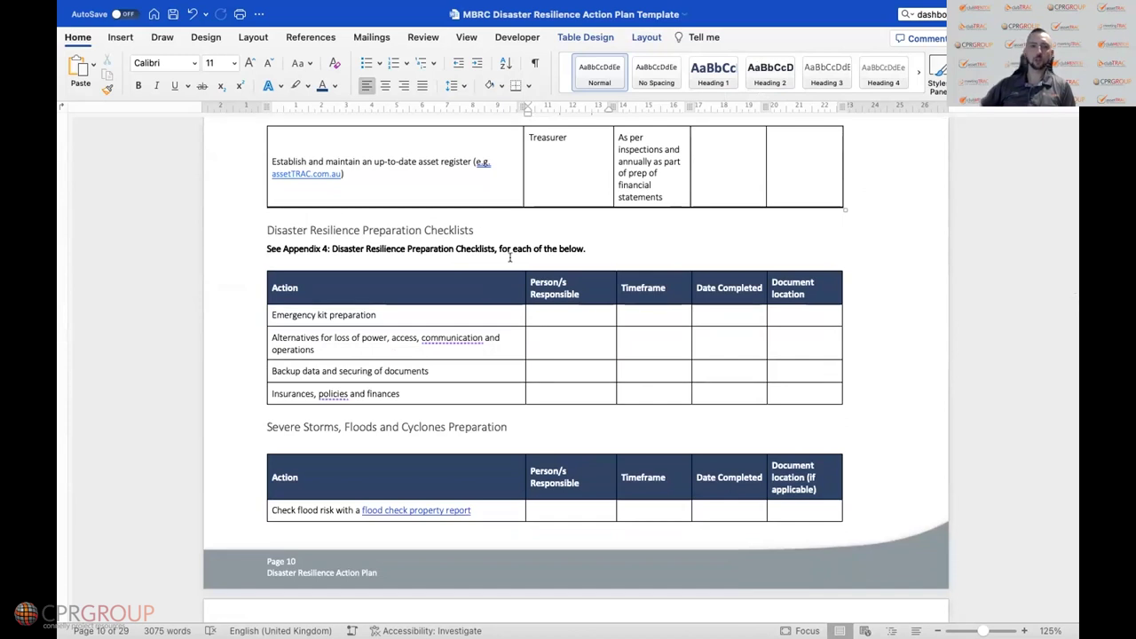
scroll(511, 257, down, 1)
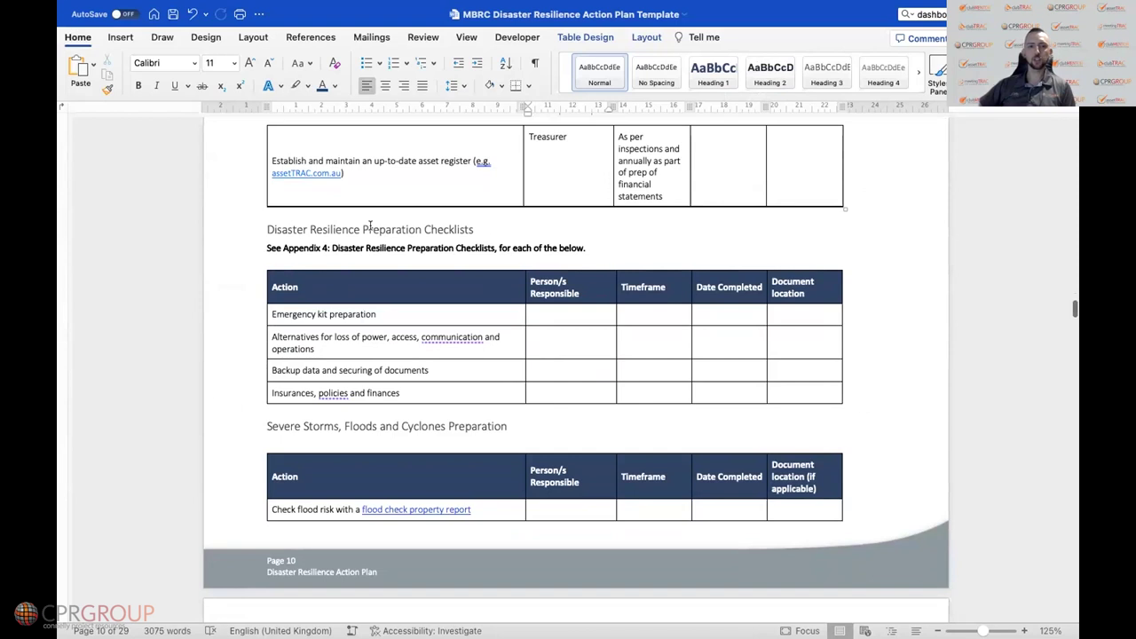
scroll(370, 226, up, 1)
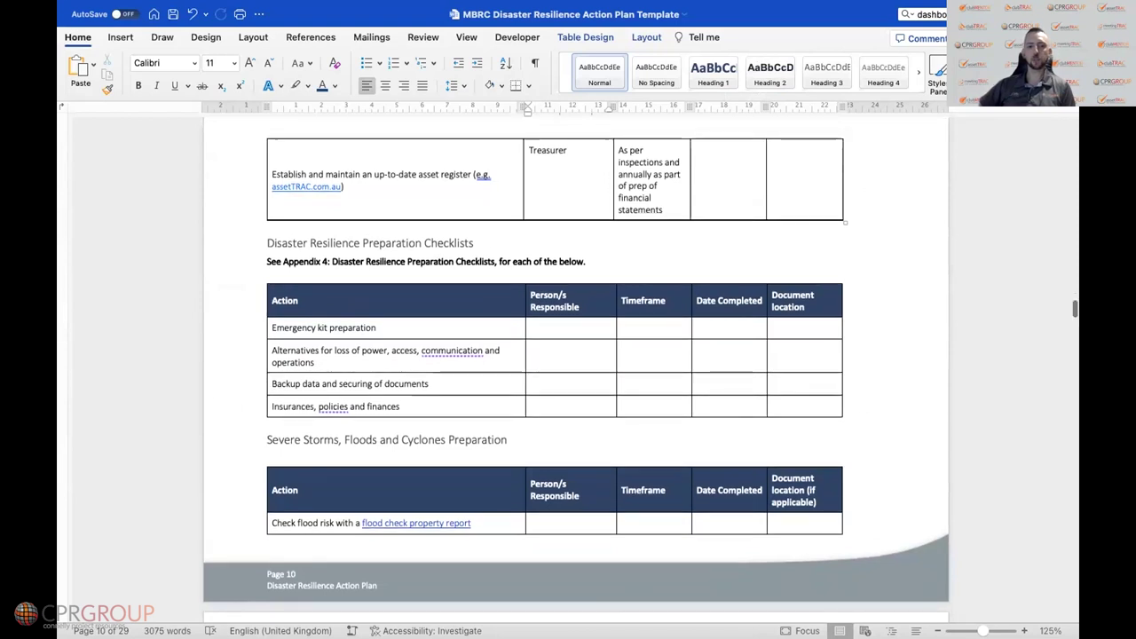
Switch to the Appendix 4 Disaster Resilience Preparation Checklists PDF in Adobe Acrobat and bring up the Emergency Kit Preparation Checklist's Equipment section
mouse_move(634, 626)
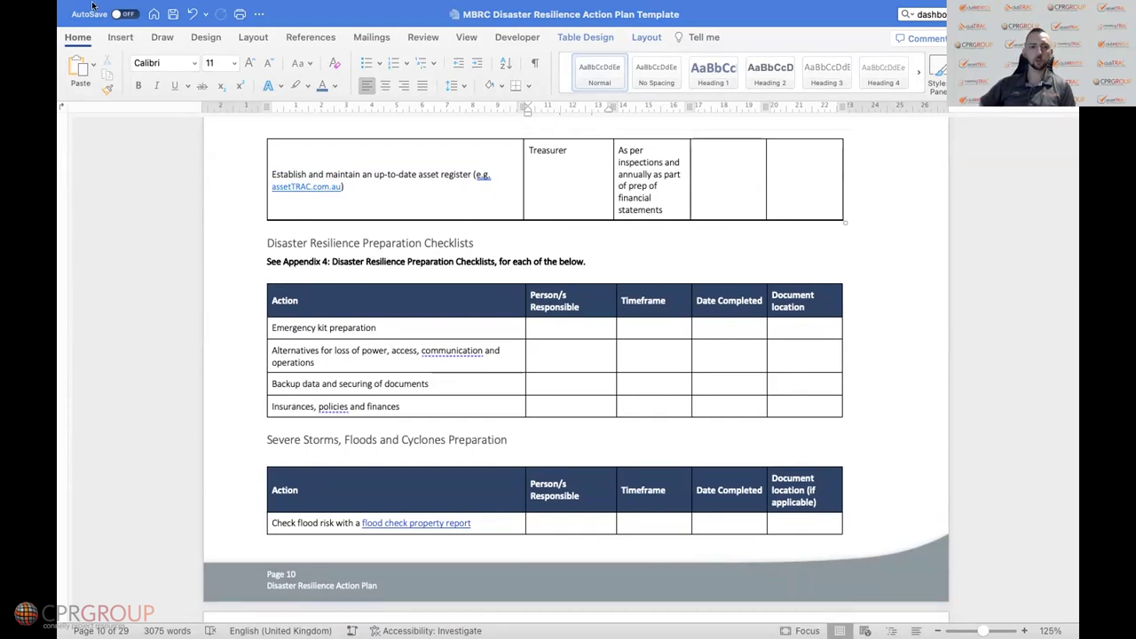
mouse_move(96, 3)
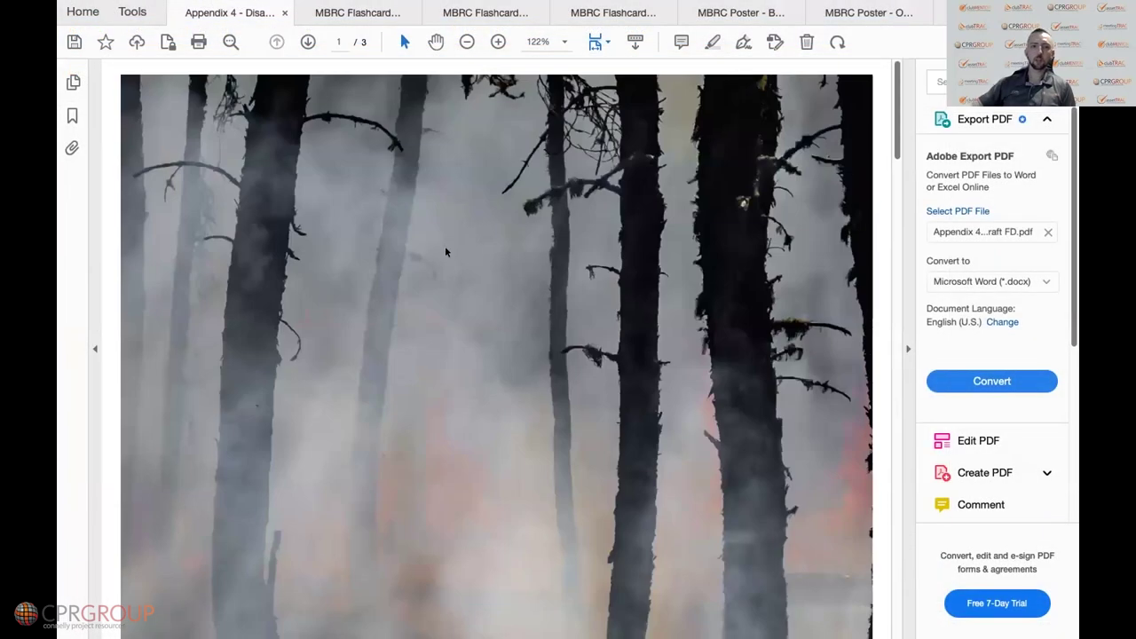
scroll(446, 252, down, 15)
scroll(444, 247, up, 2)
Try out the first four Equipment checkboxes, from the first aid kit to torches and batteries, leaving them all cleared
click(232, 192)
click(233, 219)
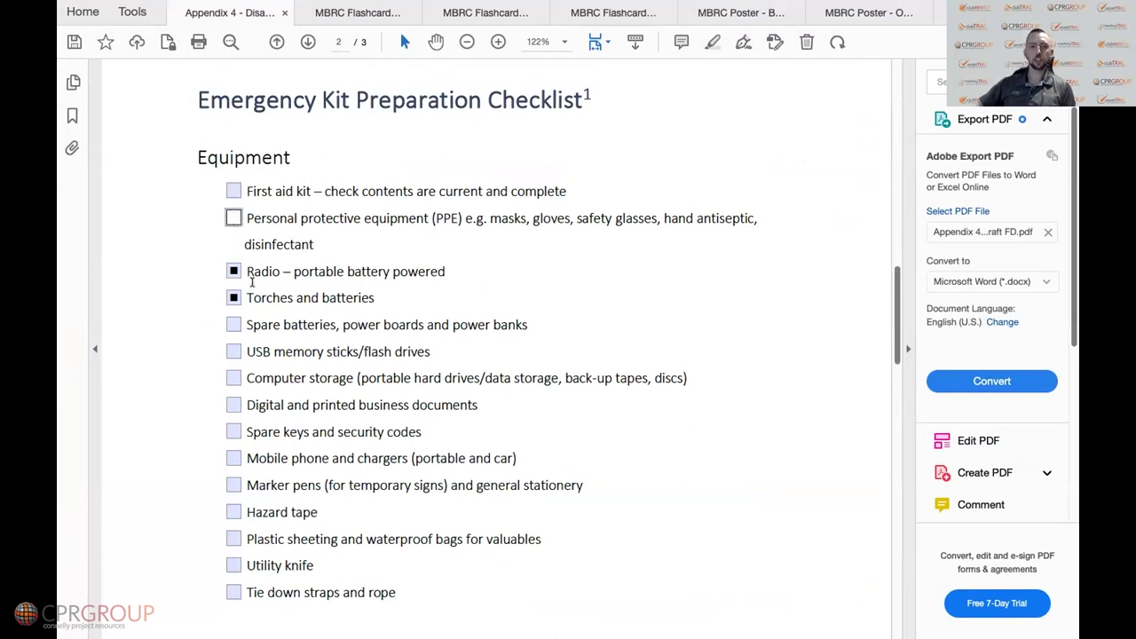
click(234, 271)
click(233, 298)
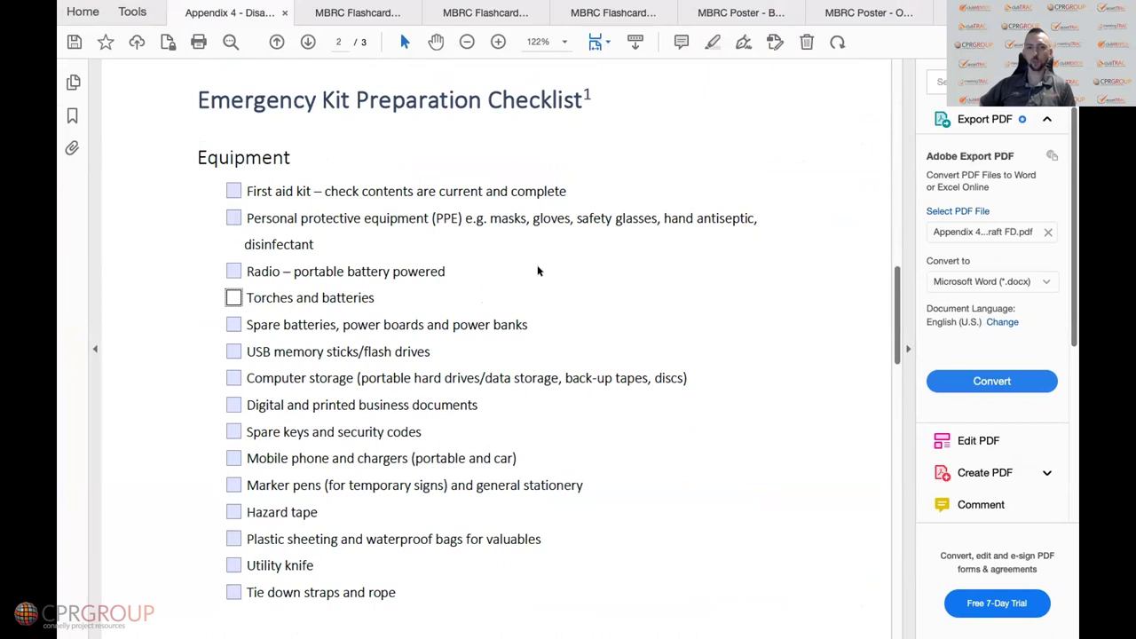
Look through the remaining Appendix 4 checklists, from the On the day items to Insurances, Policies and Finances
scroll(619, 325, down, 1)
scroll(568, 347, down, 10)
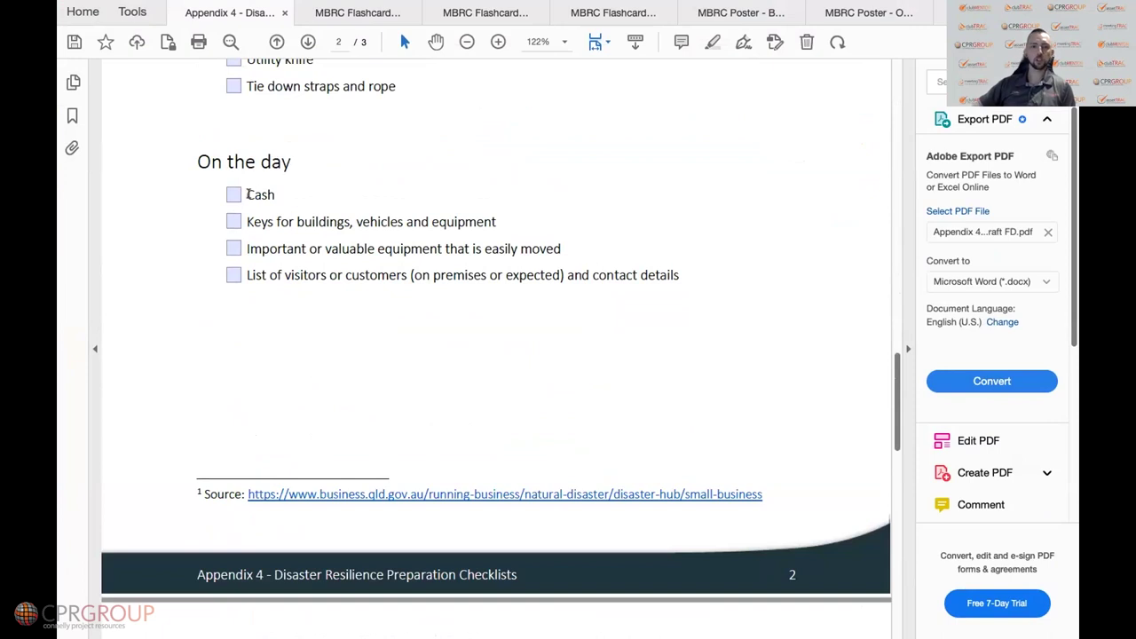
scroll(310, 353, down, 5)
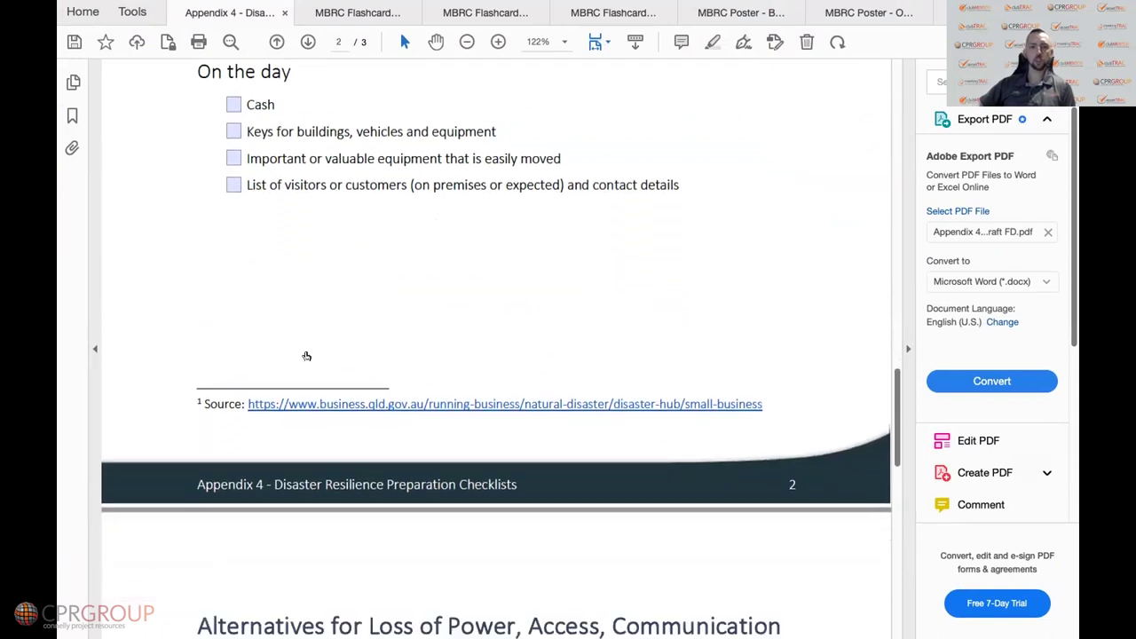
scroll(310, 358, down, 13)
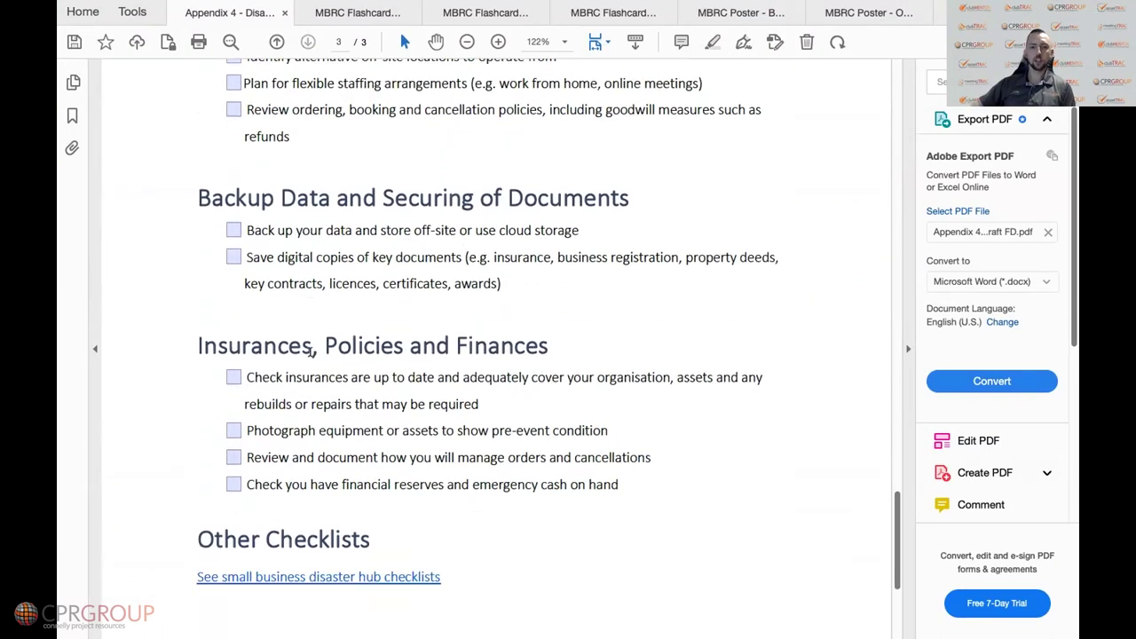
scroll(345, 371, up, 5)
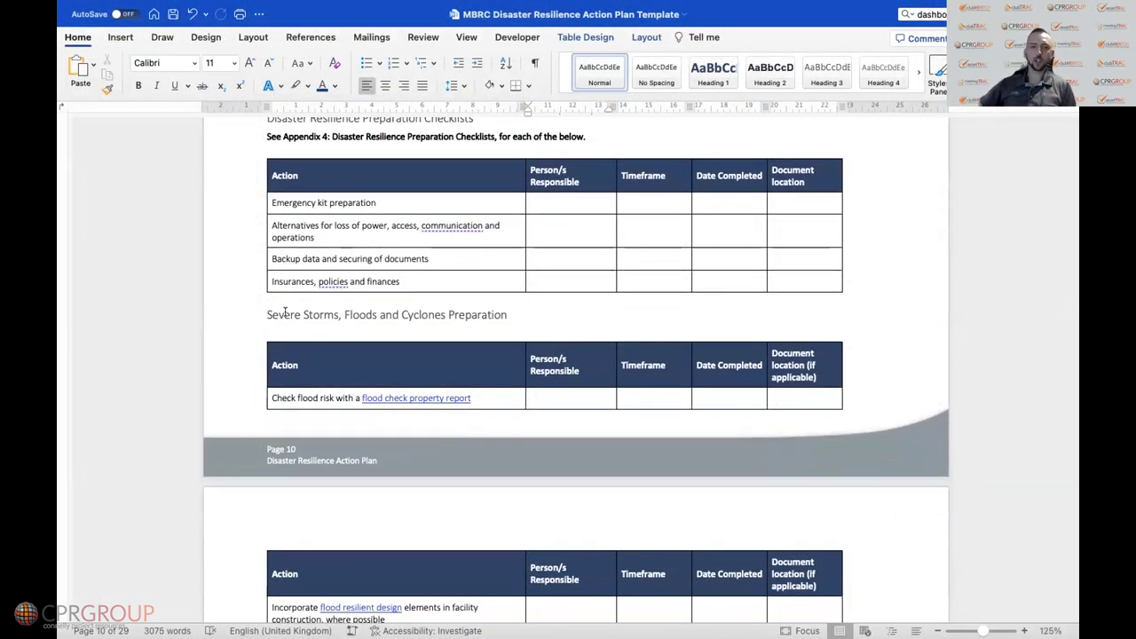
Return to the MBRC Disaster Resilience Action Plan Template in Word and read the Severe Storms, Floods and Cyclones Preparation actions
scroll(277, 307, down, 2)
scroll(276, 307, down, 3)
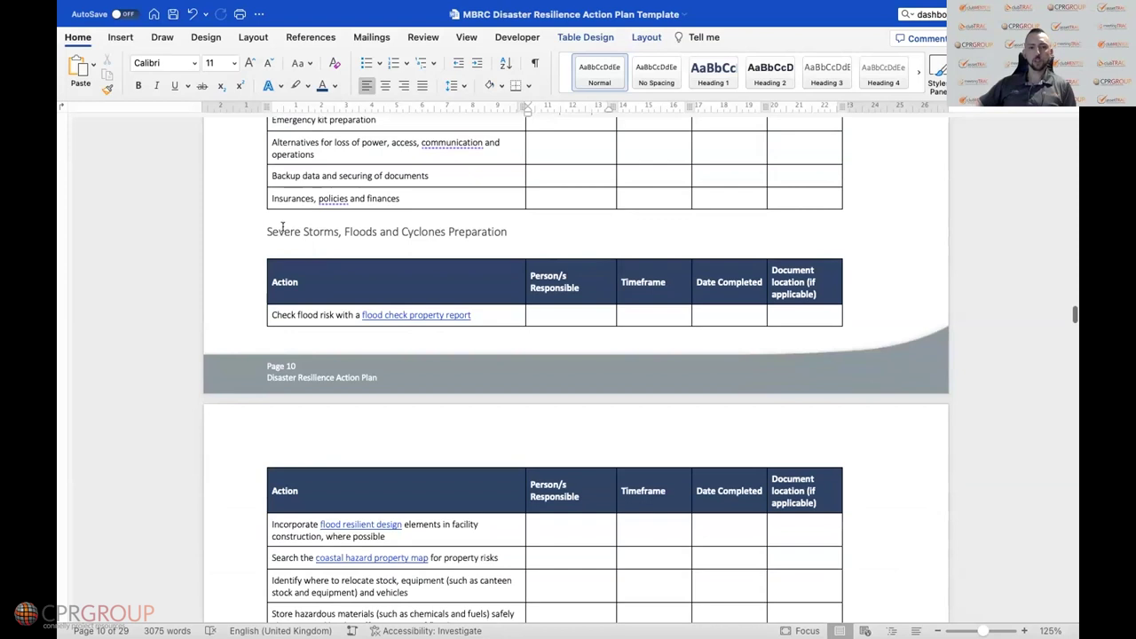
scroll(310, 229, down, 1)
scroll(311, 229, down, 1)
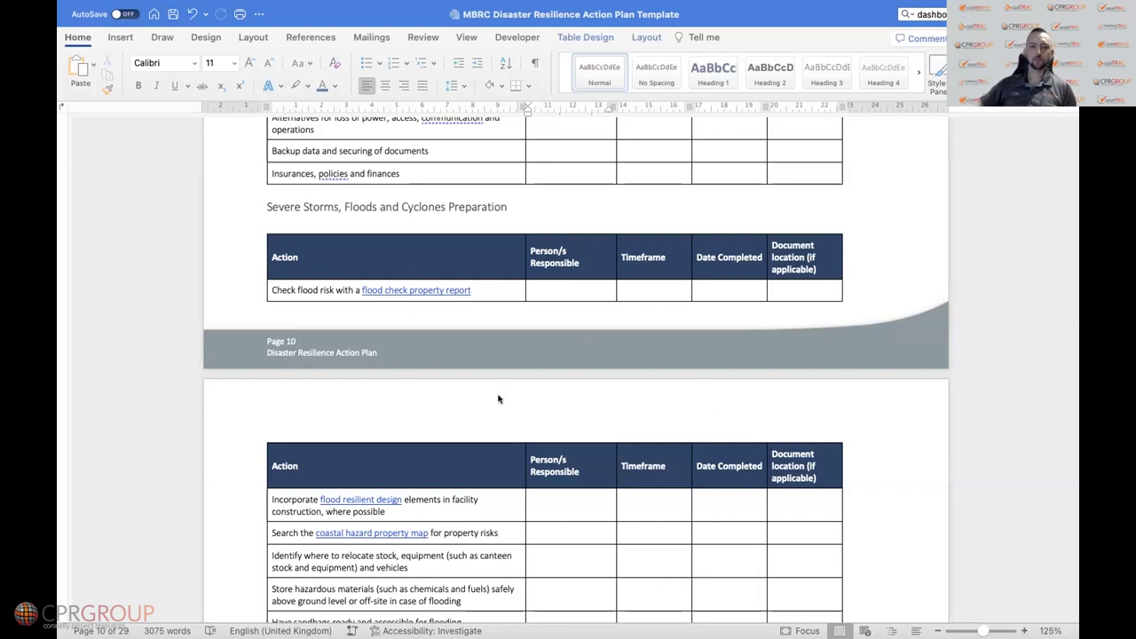
scroll(498, 399, down, 5)
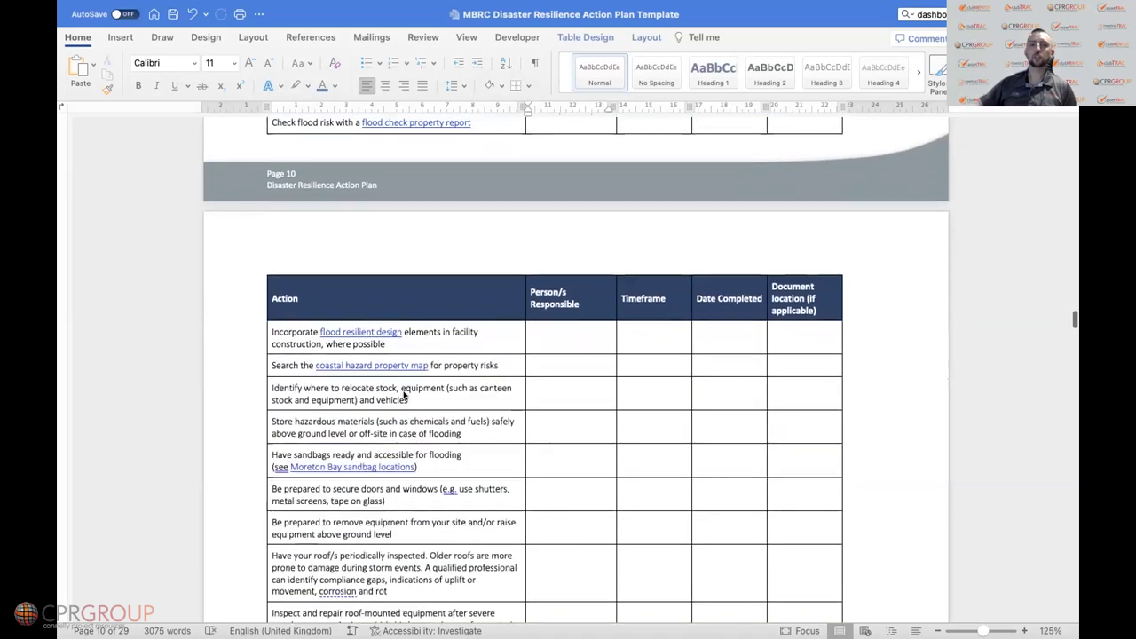
scroll(421, 382, down, 2)
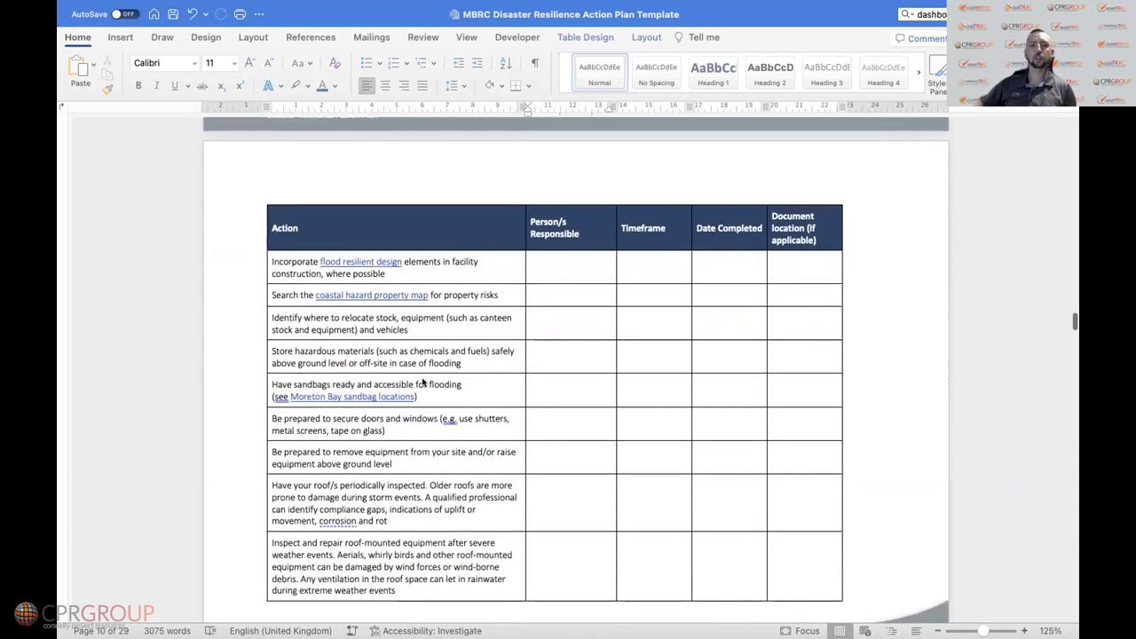
scroll(423, 382, down, 2)
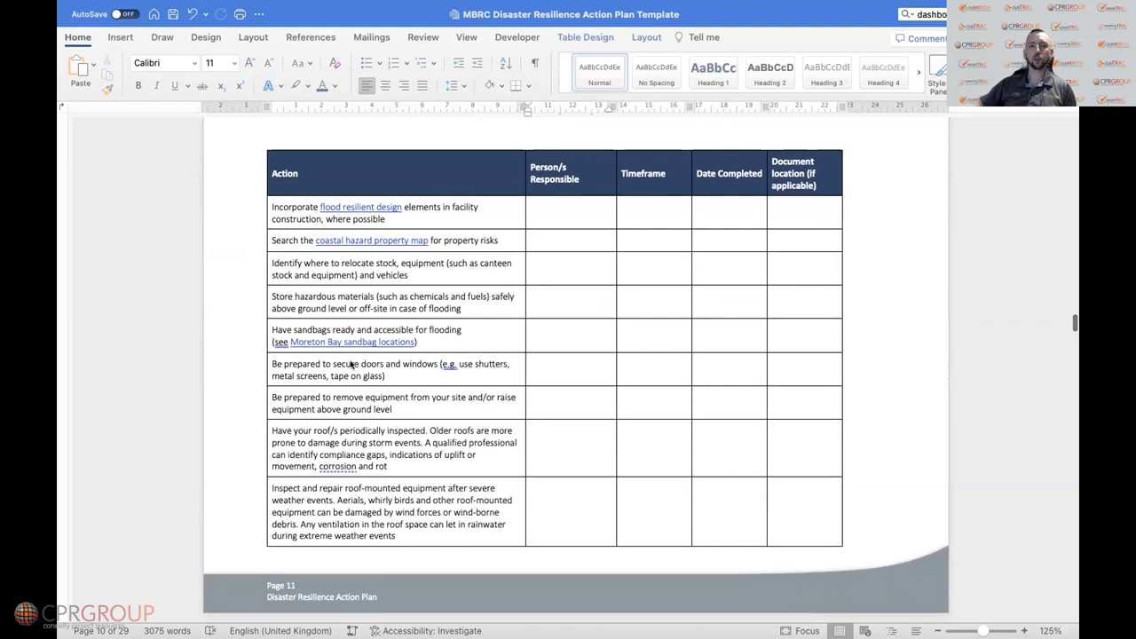
Read the remaining storm actions on securing the site and roof inspections, then look over the start of the Bushfire and Fire Preparation table
scroll(352, 364, down, 2)
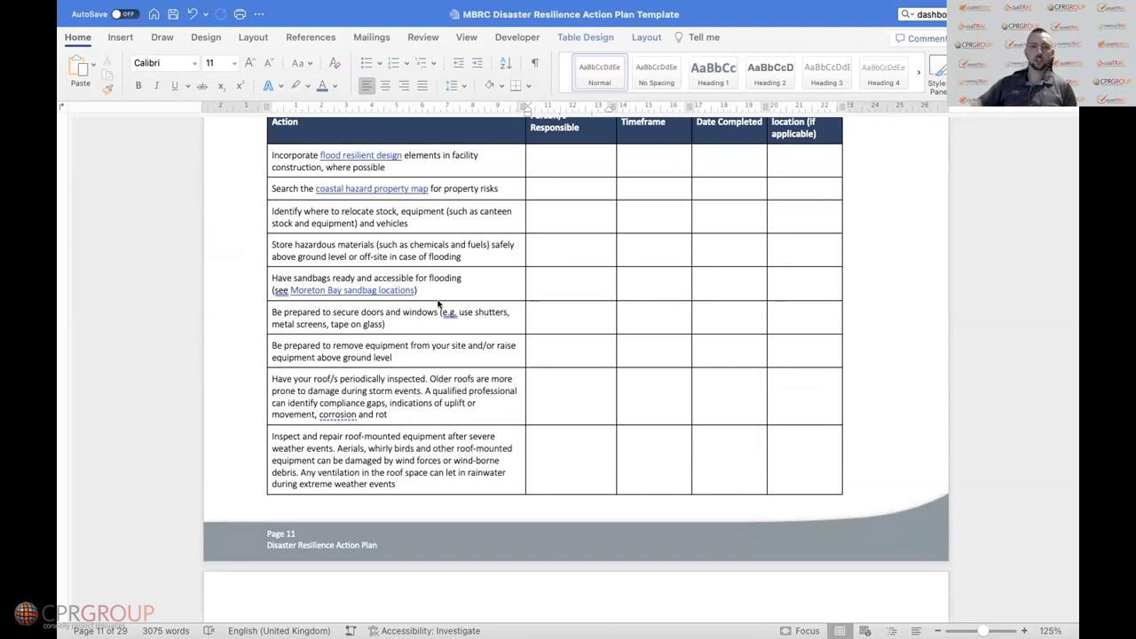
scroll(460, 374, down, 1)
scroll(461, 376, down, 1)
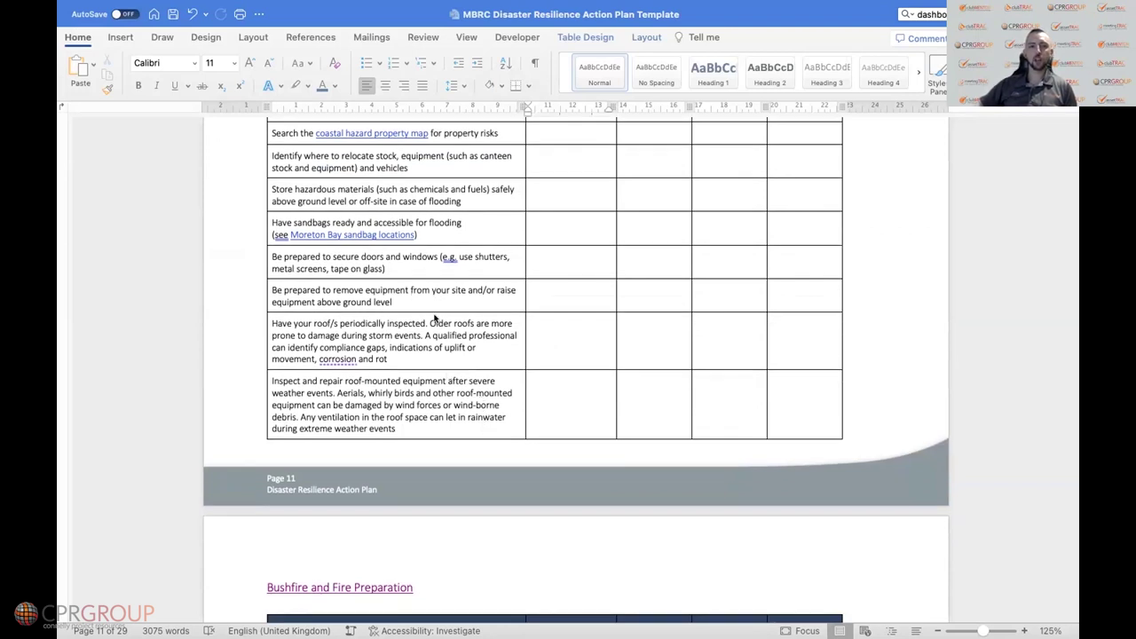
scroll(429, 324, down, 1)
scroll(429, 324, down, 3)
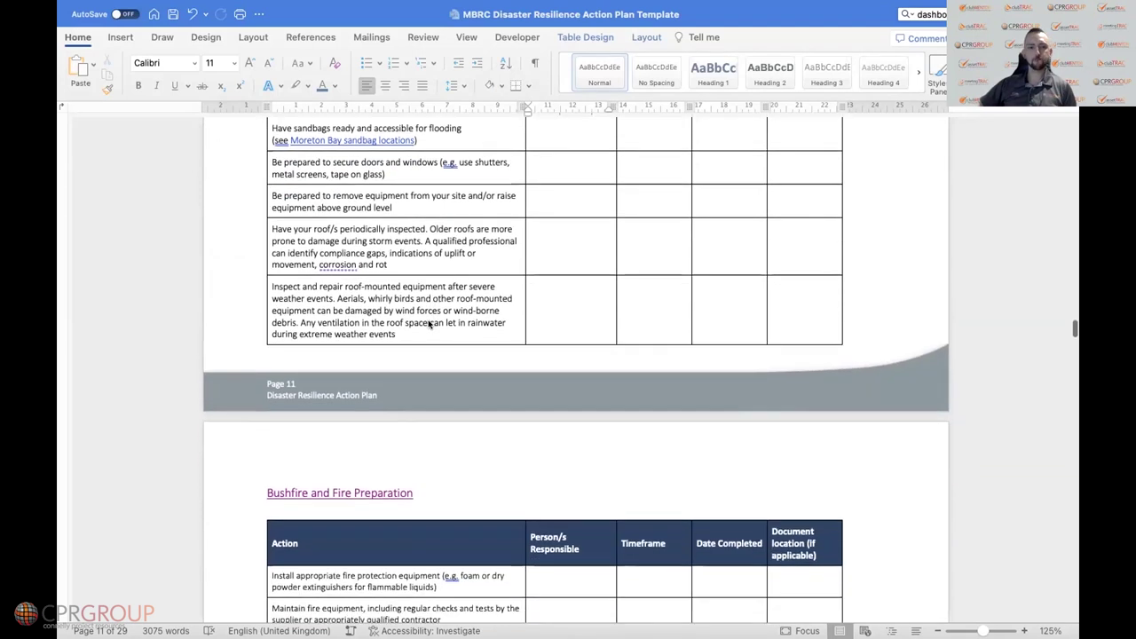
scroll(428, 323, down, 3)
scroll(428, 324, down, 3)
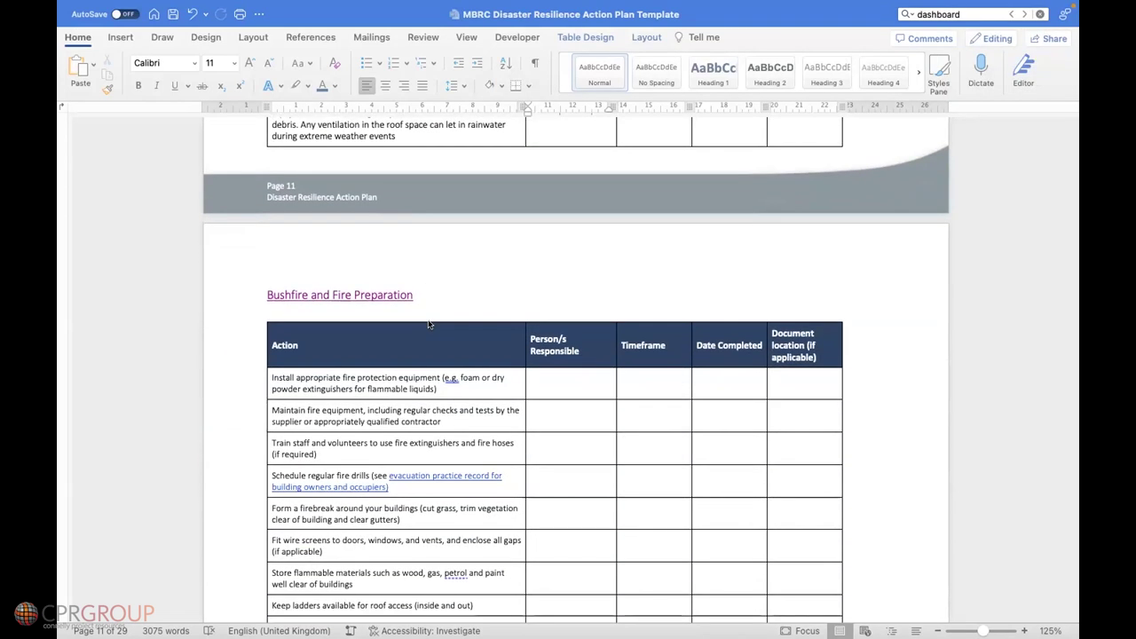
Go back to the Severe Storms, Floods and Cyclones Preparation table and place the cursor after "flood check property report" in its first action row
scroll(443, 320, up, 9)
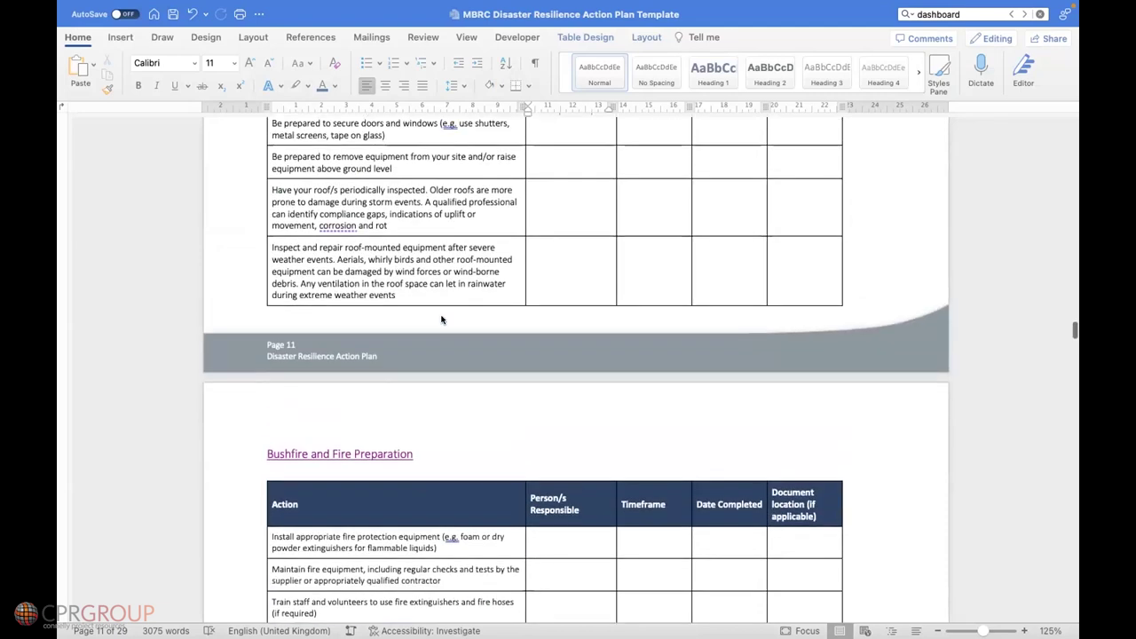
scroll(442, 320, up, 6)
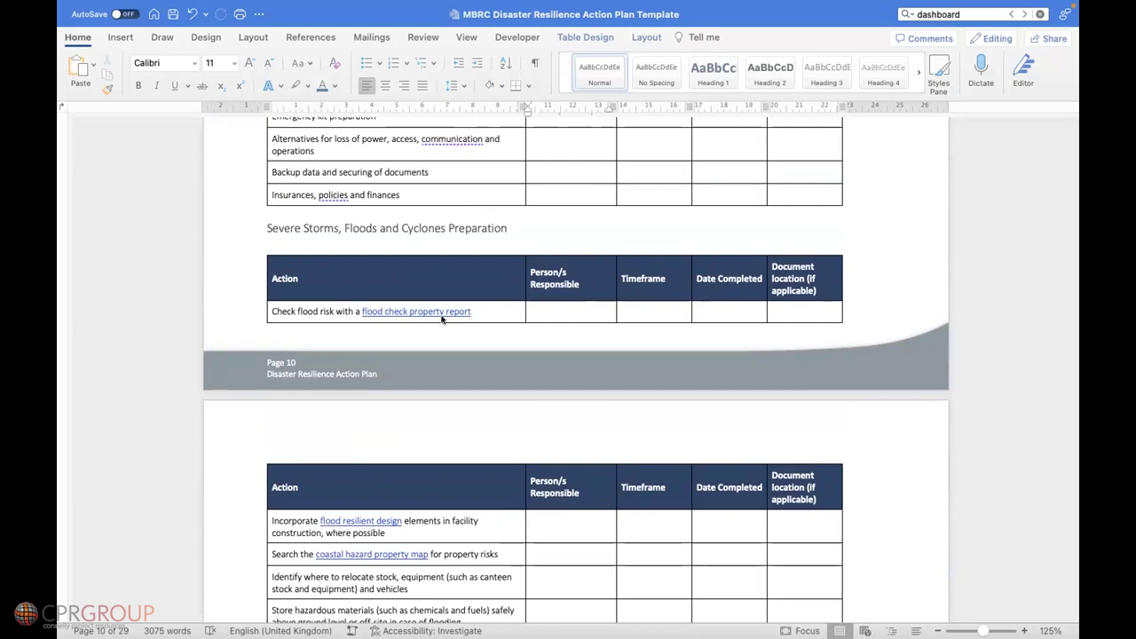
scroll(441, 334, down, 1)
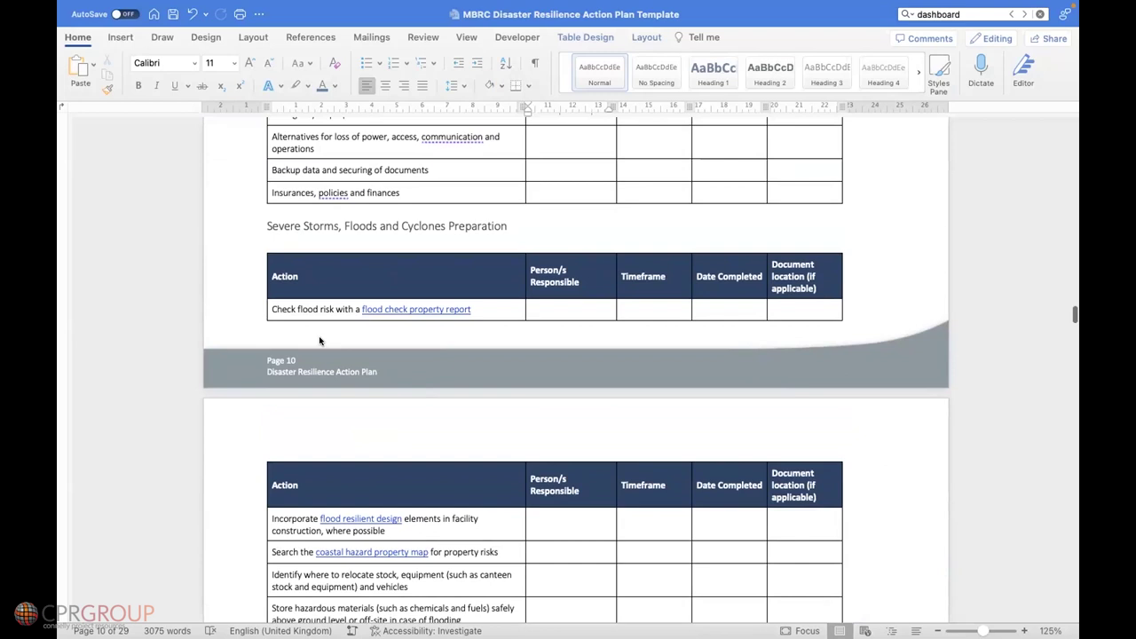
scroll(452, 352, down, 3)
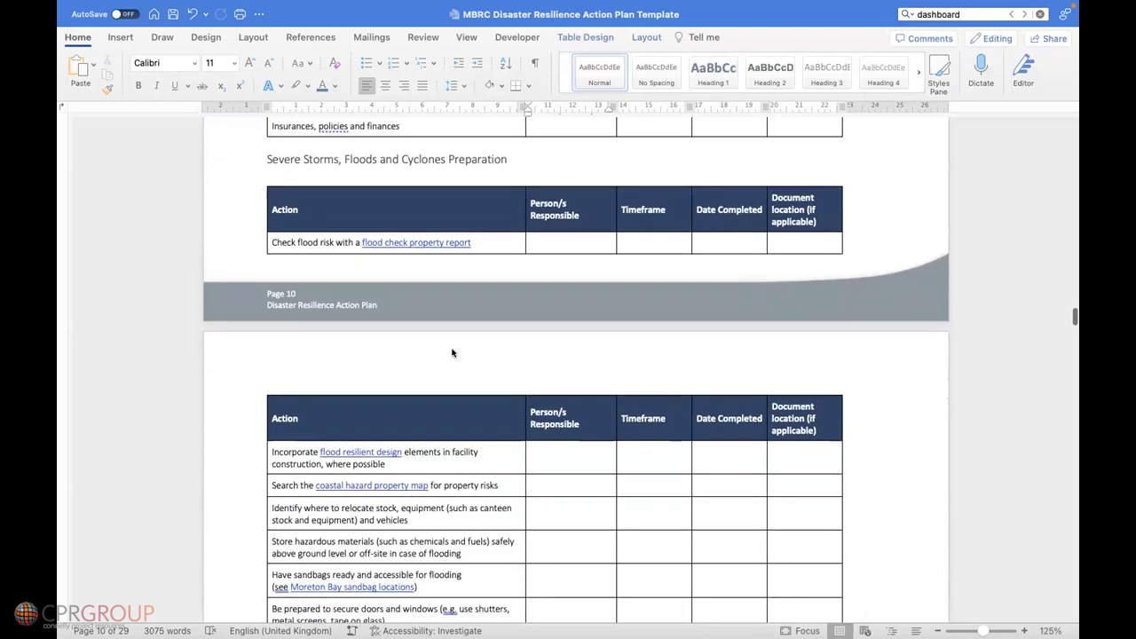
click(497, 242)
scroll(524, 208, down, 1)
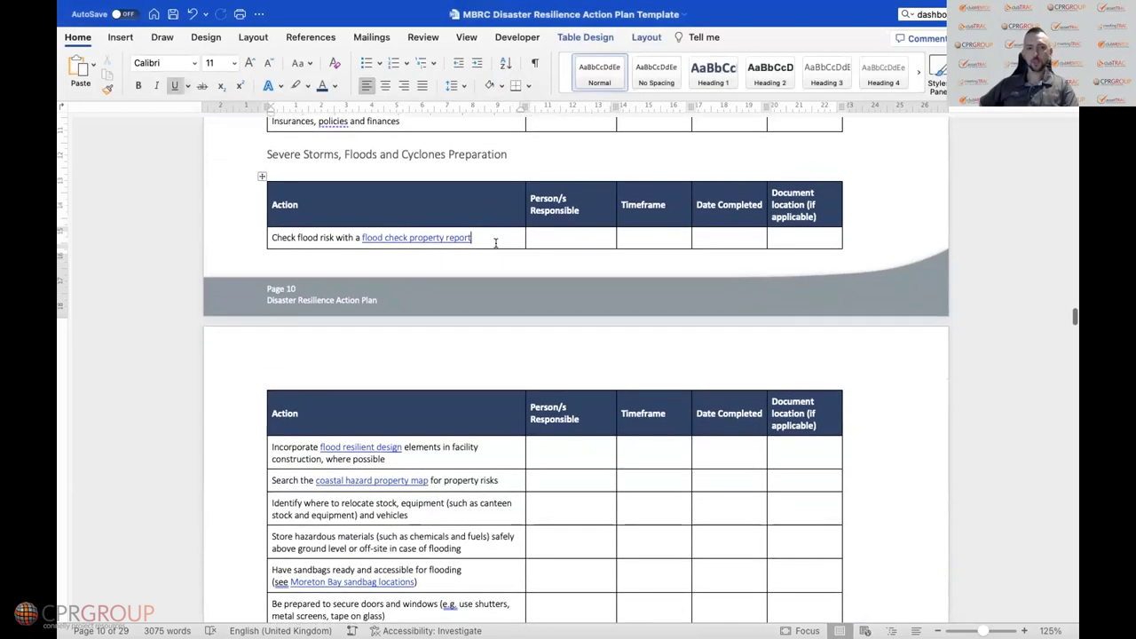
scroll(634, 413, up, 1)
scroll(634, 413, up, 3)
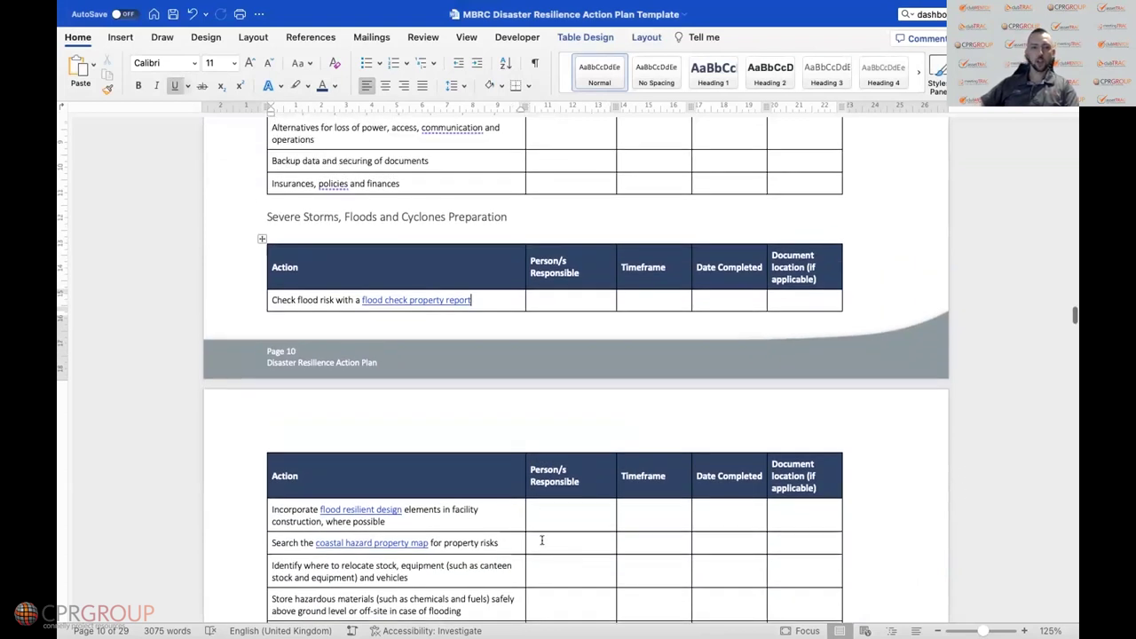
right_click(484, 295)
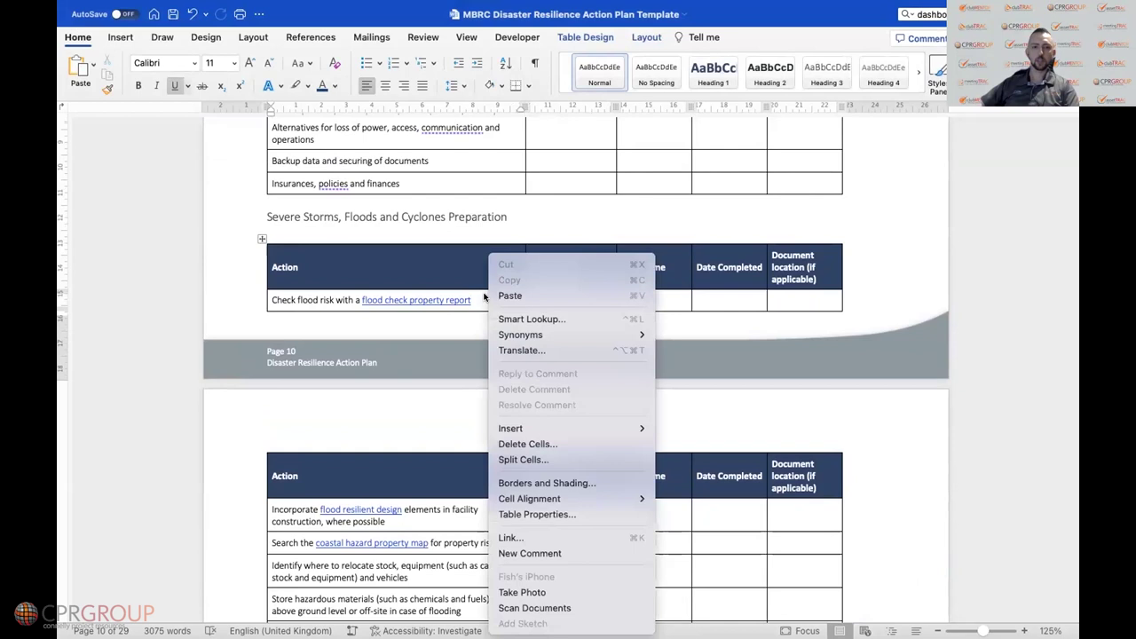
key(Escape)
right_click(479, 298)
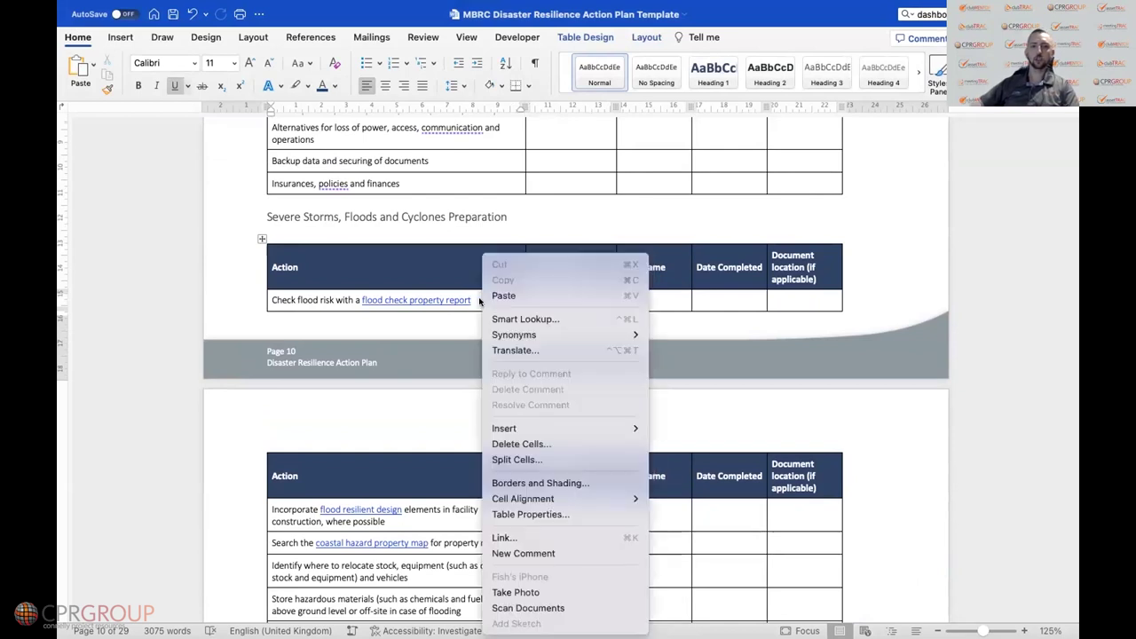
mouse_move(606, 430)
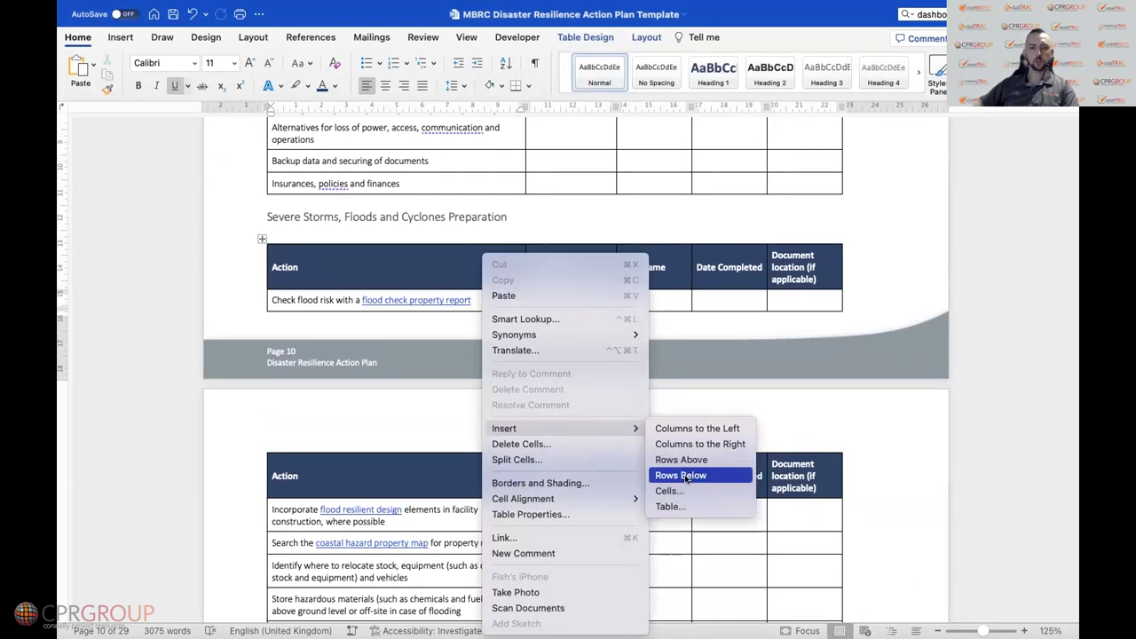
click(480, 295)
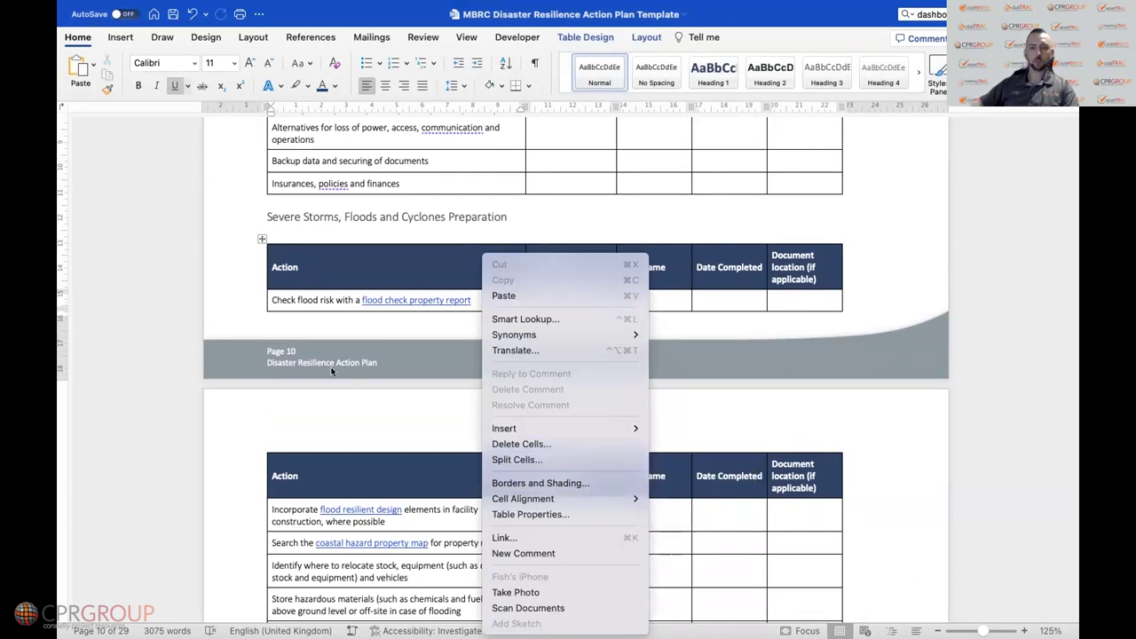
Insert a new table row below the "Check flood risk with a flood check property report" action
right_click(480, 295)
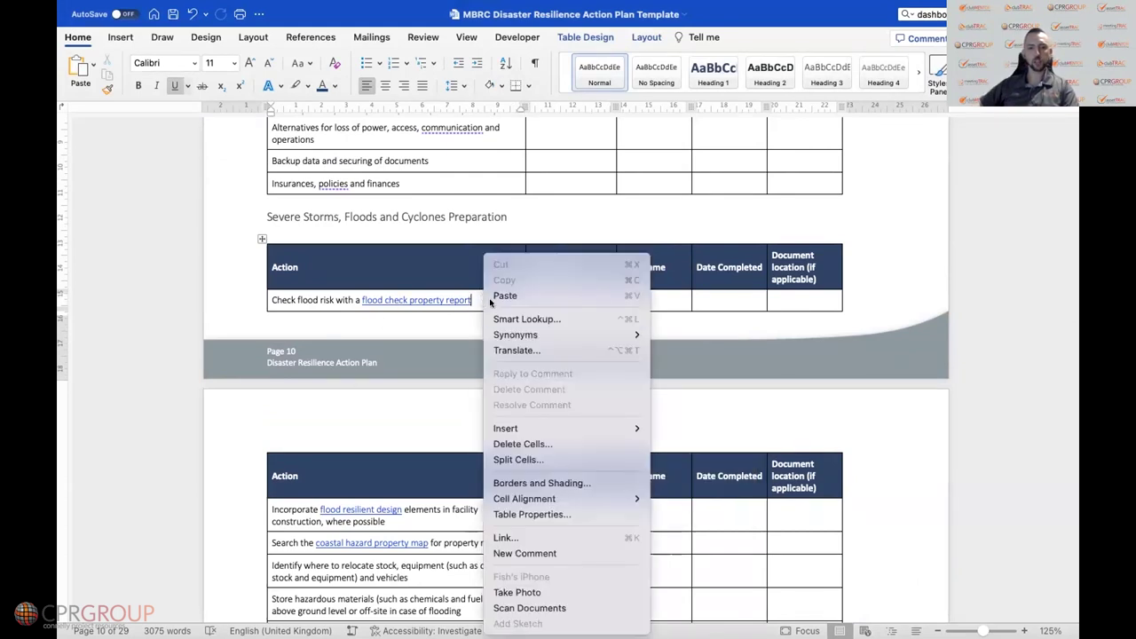
mouse_move(570, 429)
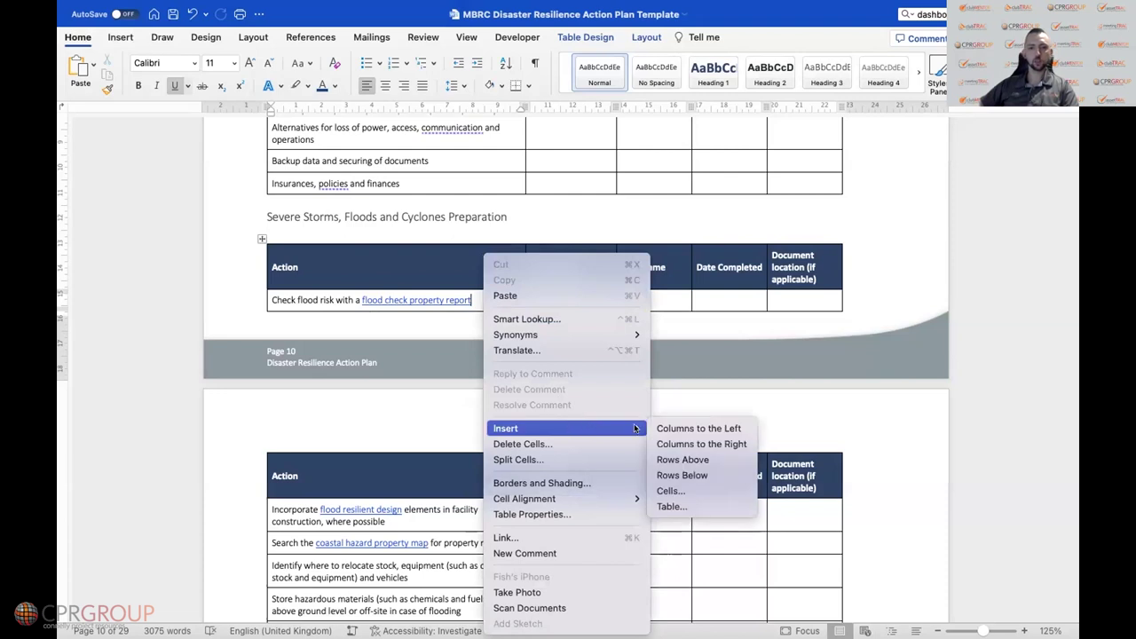
click(688, 477)
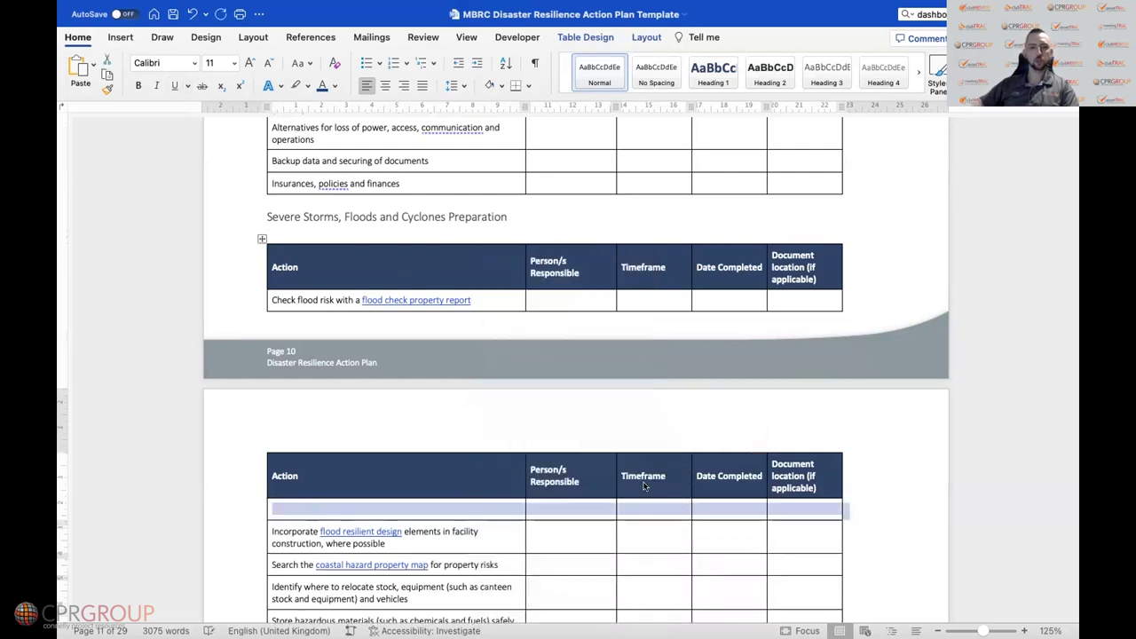
Enter "Buy gloves and protective equipment" as the action in the new empty row
click(356, 508)
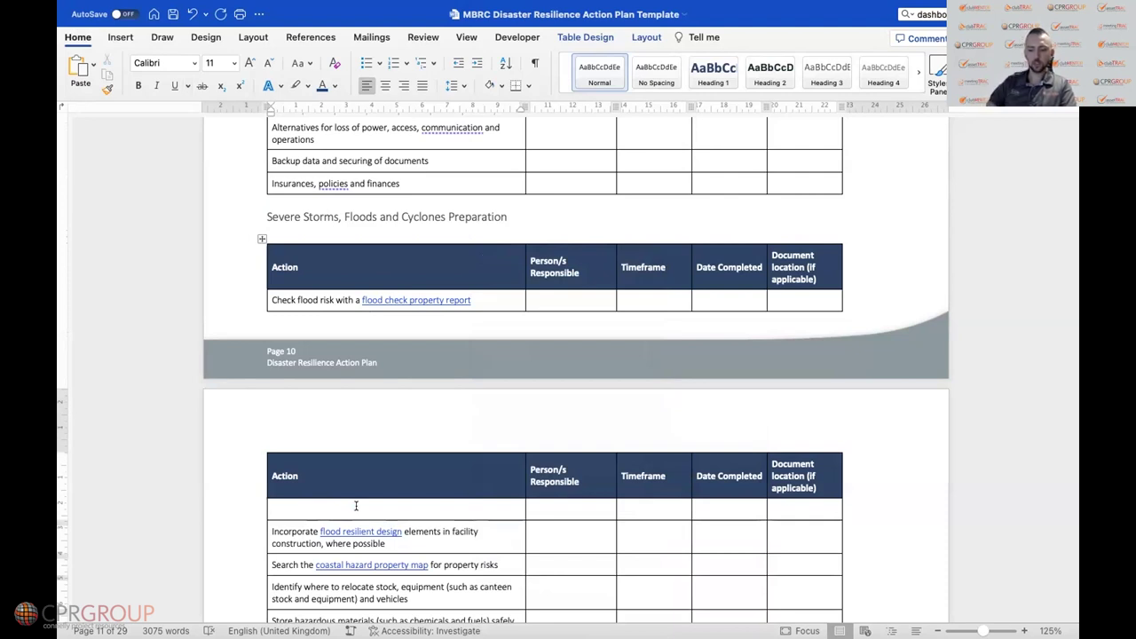
text(Buy g)
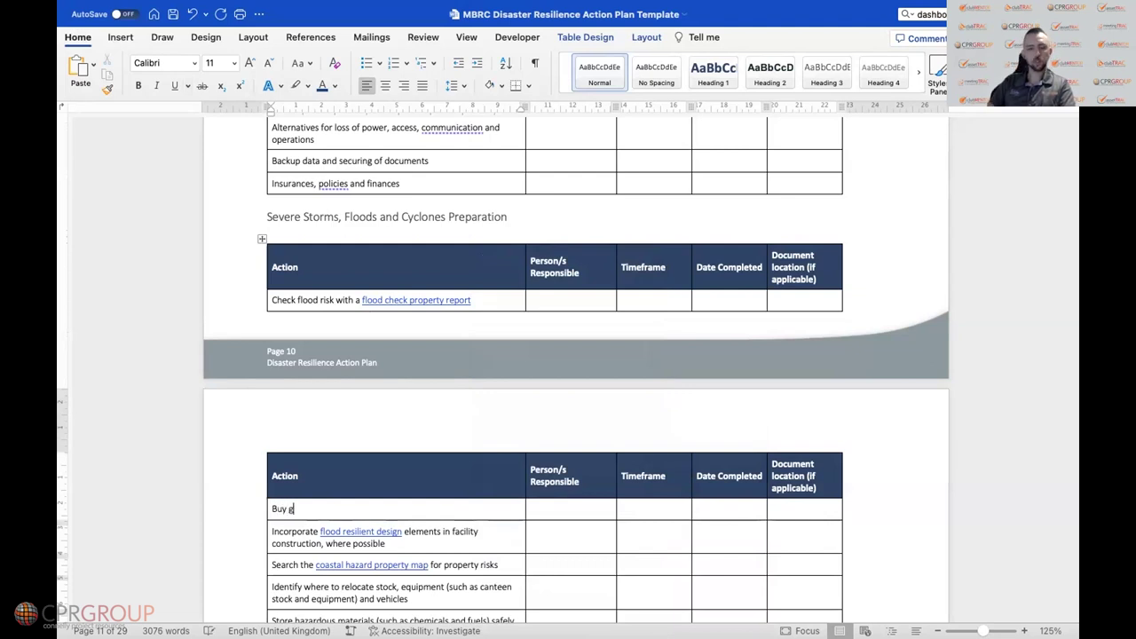
text(loves an)
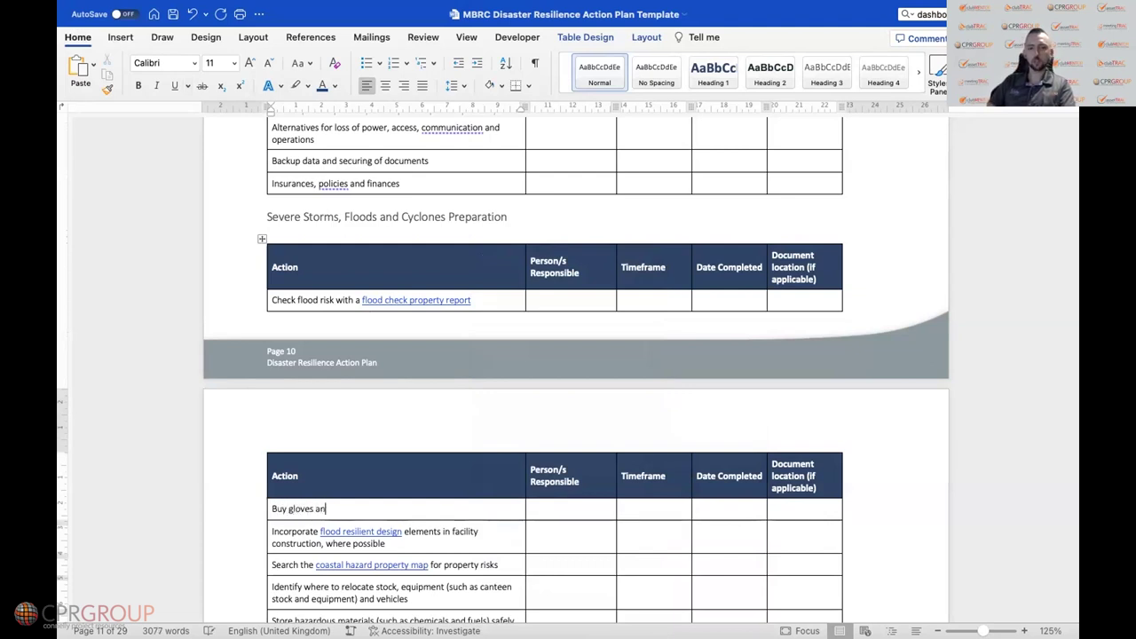
text(d protective equipment)
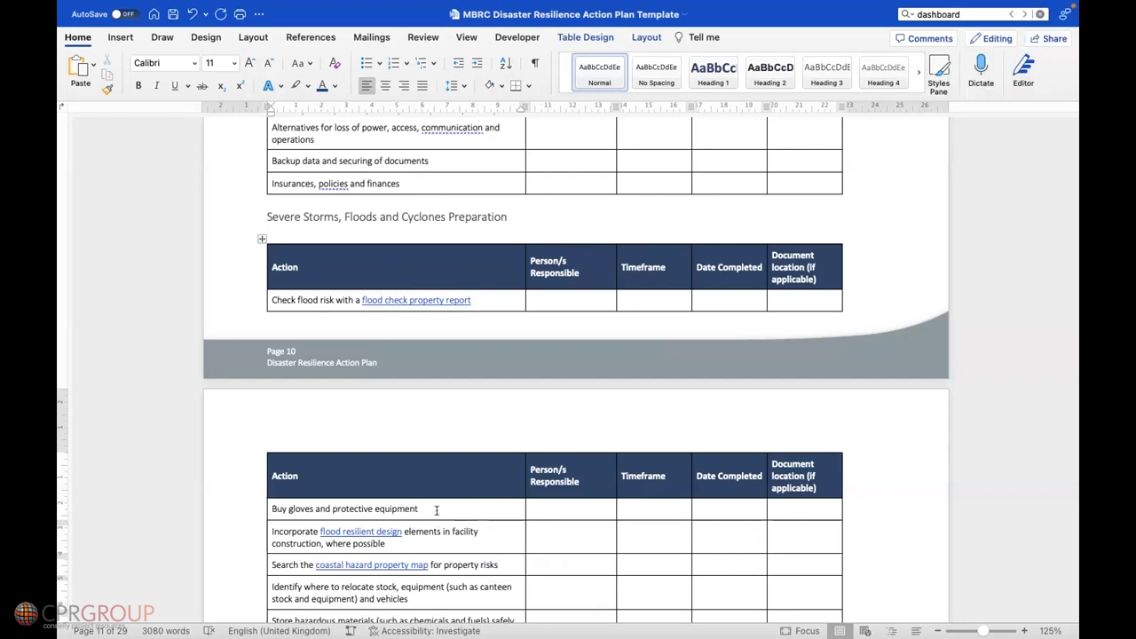
scroll(471, 441, down, 3)
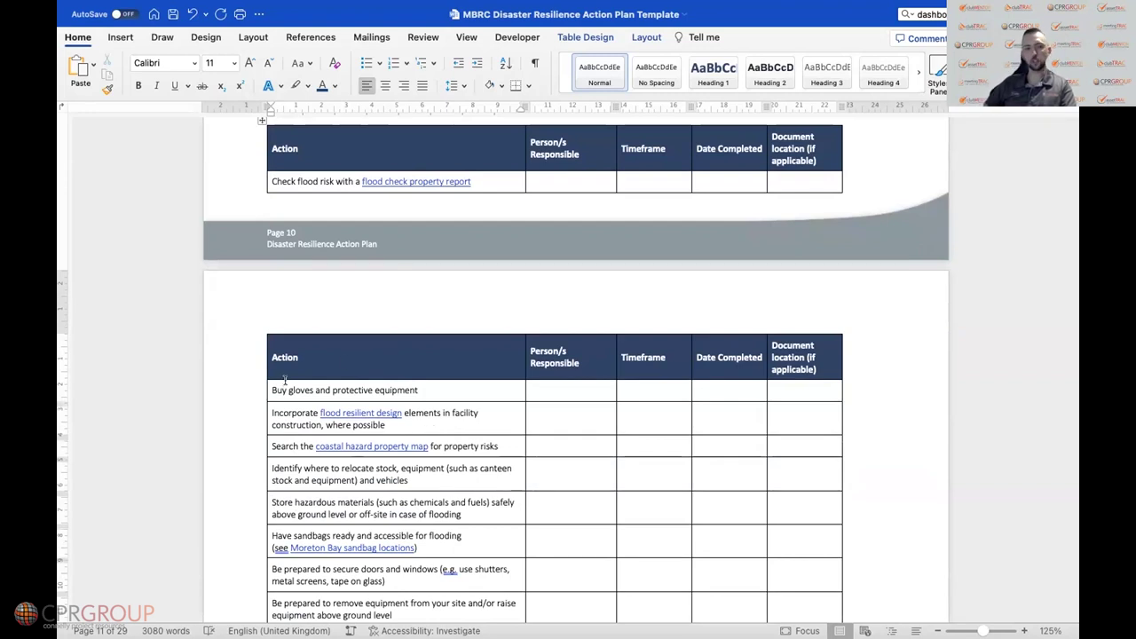
Add a blank line after "construction, where possible" in the flood resilient design action
key(Return)
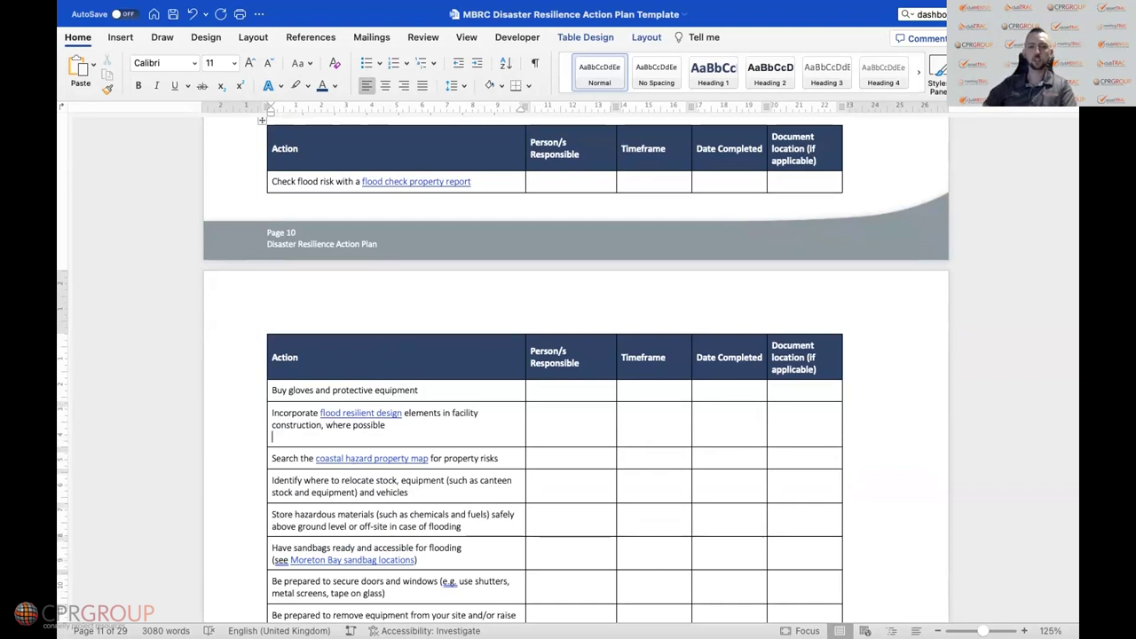
Look over the Bushfire and Fire Preparation table, from installing fire protection equipment through to the actions continuing on the following page
scroll(384, 407, down, 10)
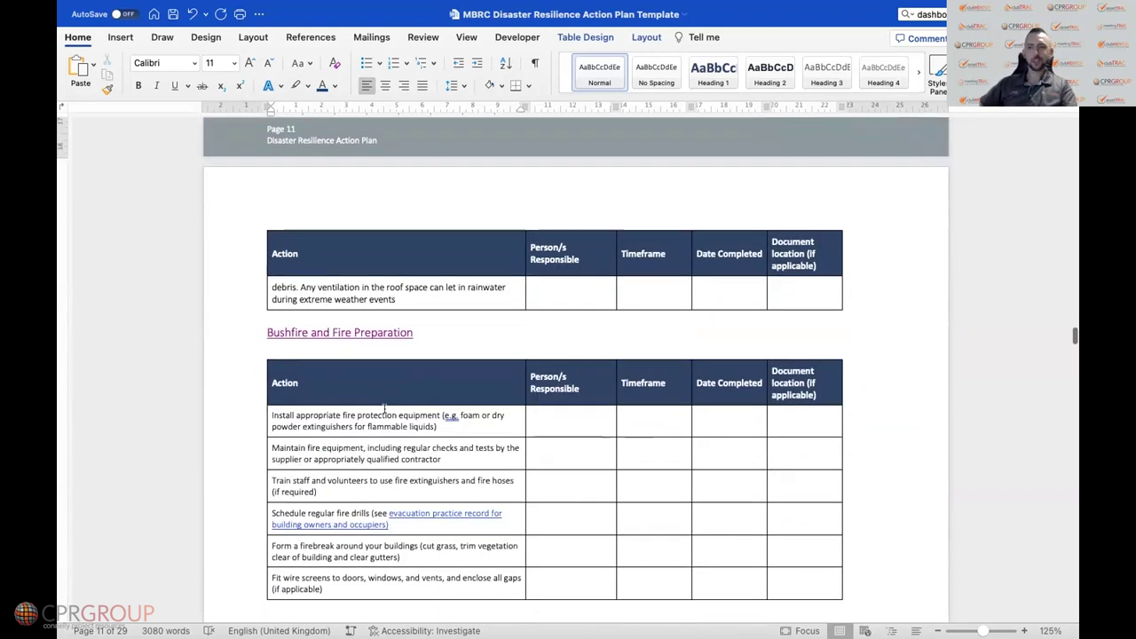
scroll(384, 406, down, 1)
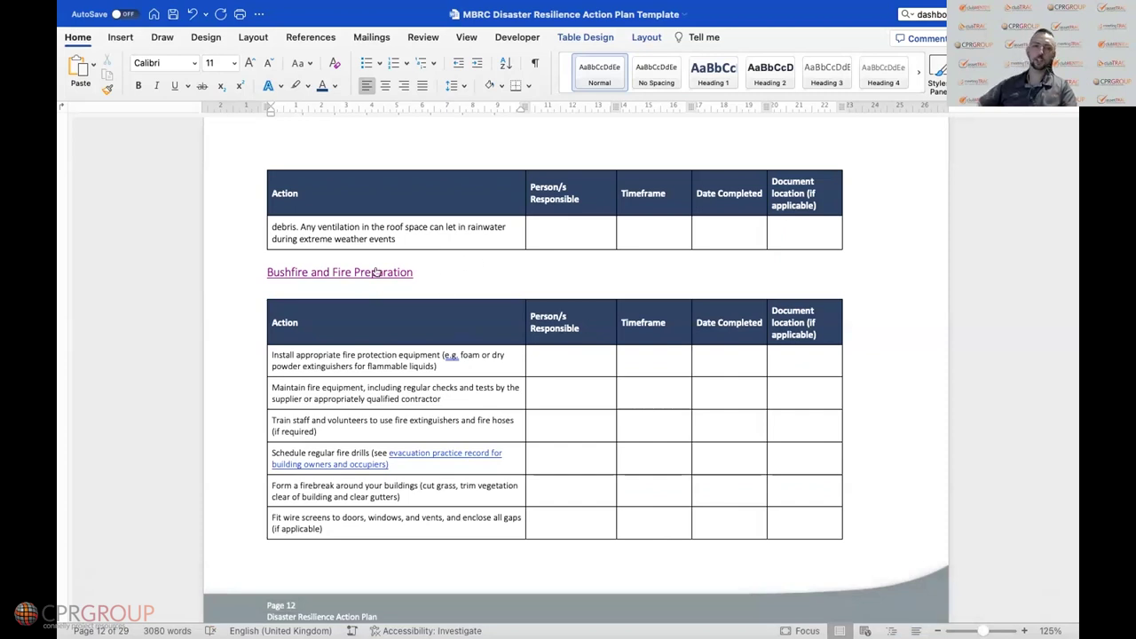
scroll(376, 330, down, 3)
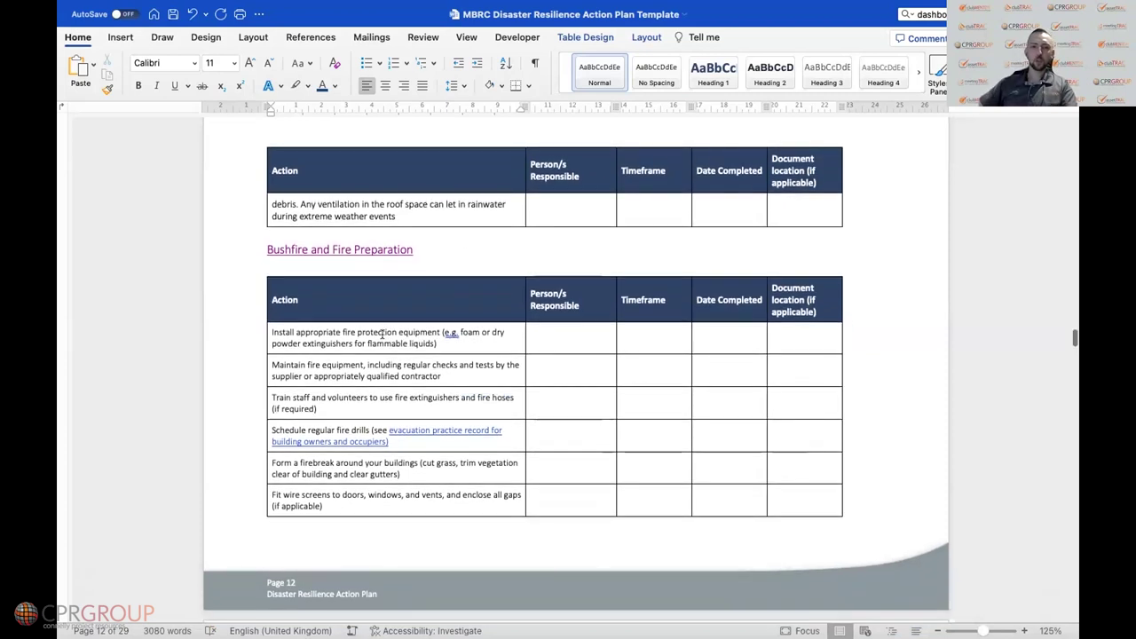
scroll(382, 334, up, 2)
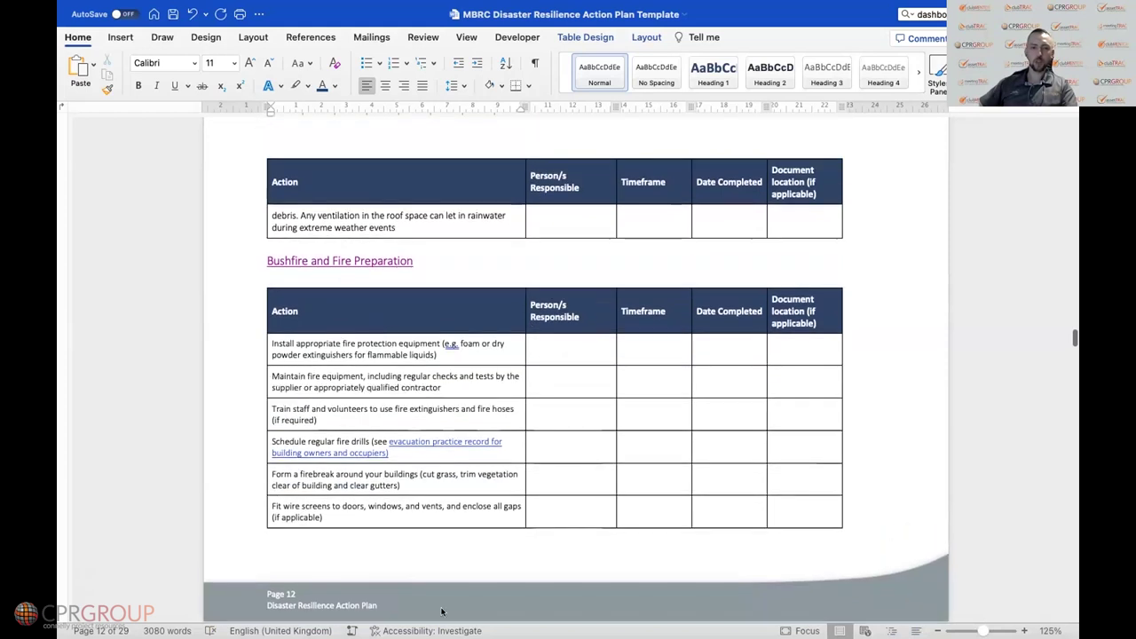
scroll(413, 502, down, 10)
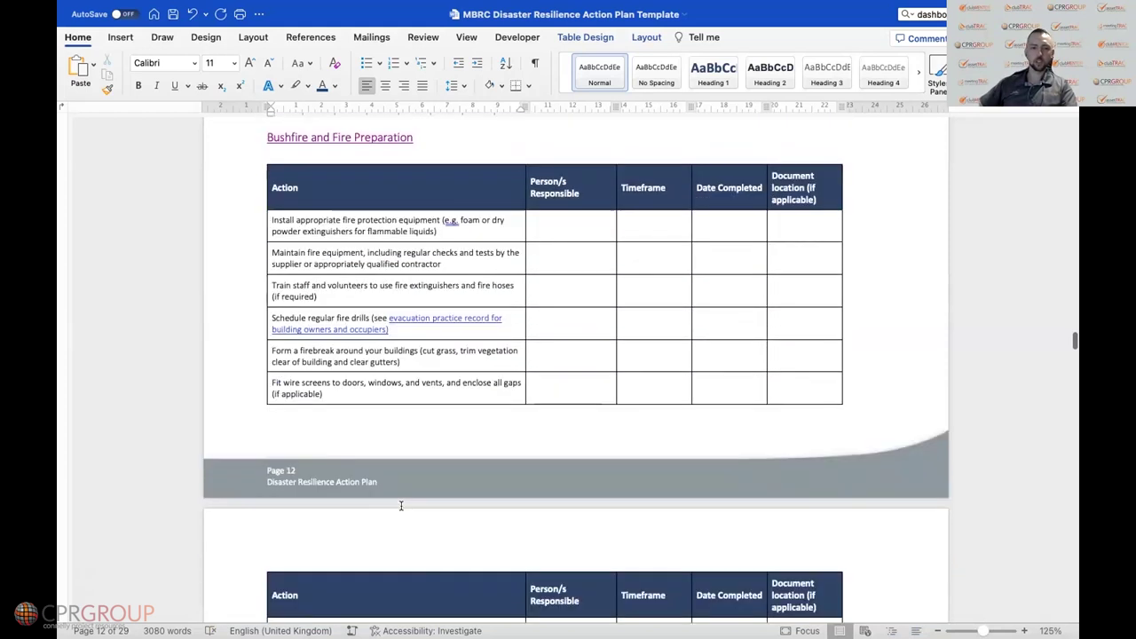
scroll(400, 506, down, 4)
scroll(401, 507, up, 7)
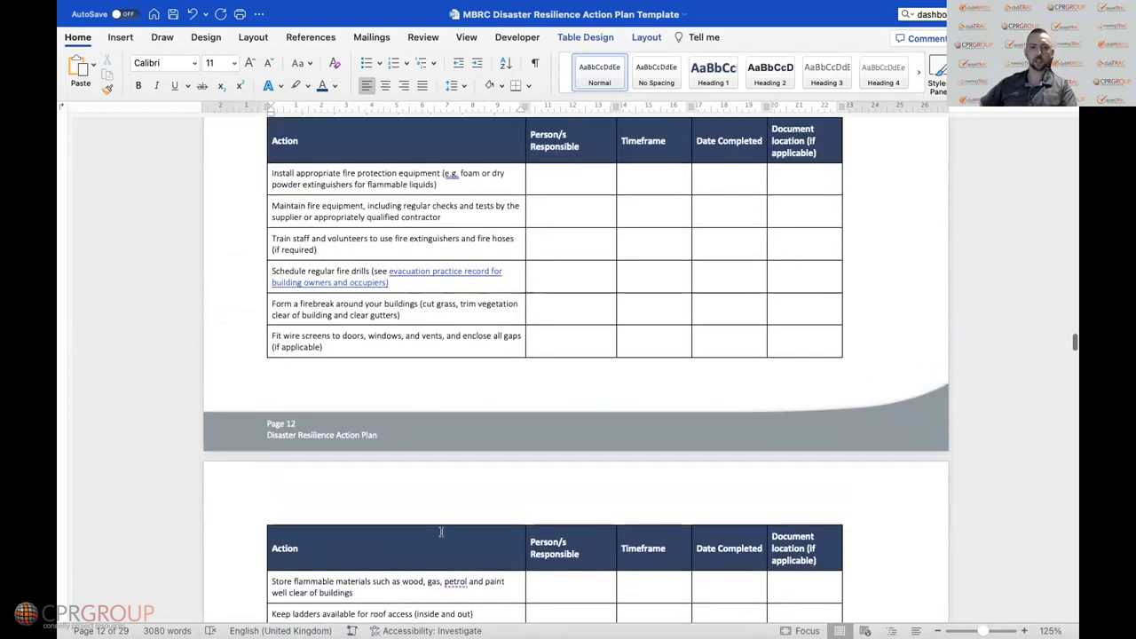
scroll(440, 531, down, 1)
scroll(440, 531, down, 4)
scroll(444, 541, up, 10)
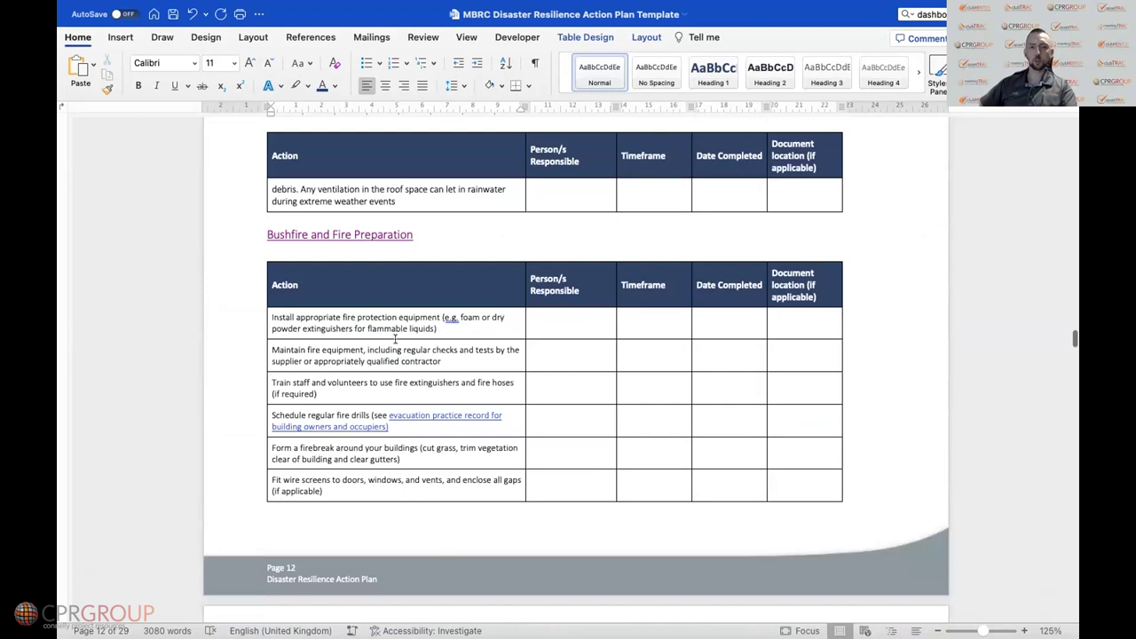
scroll(401, 350, up, 2)
scroll(399, 349, down, 4)
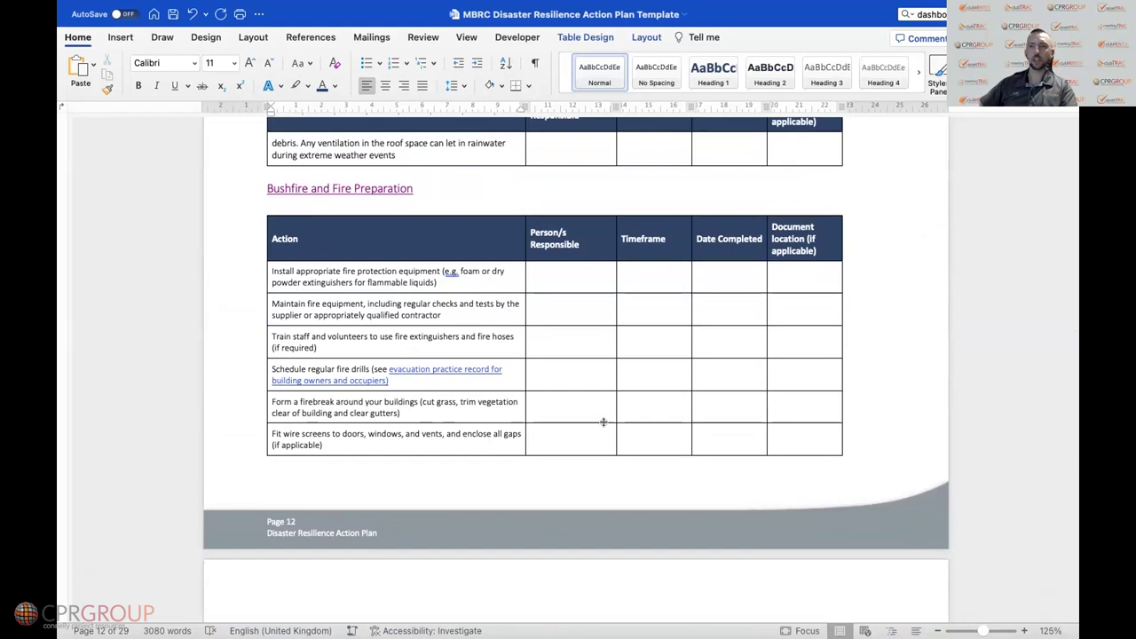
scroll(609, 396, down, 1)
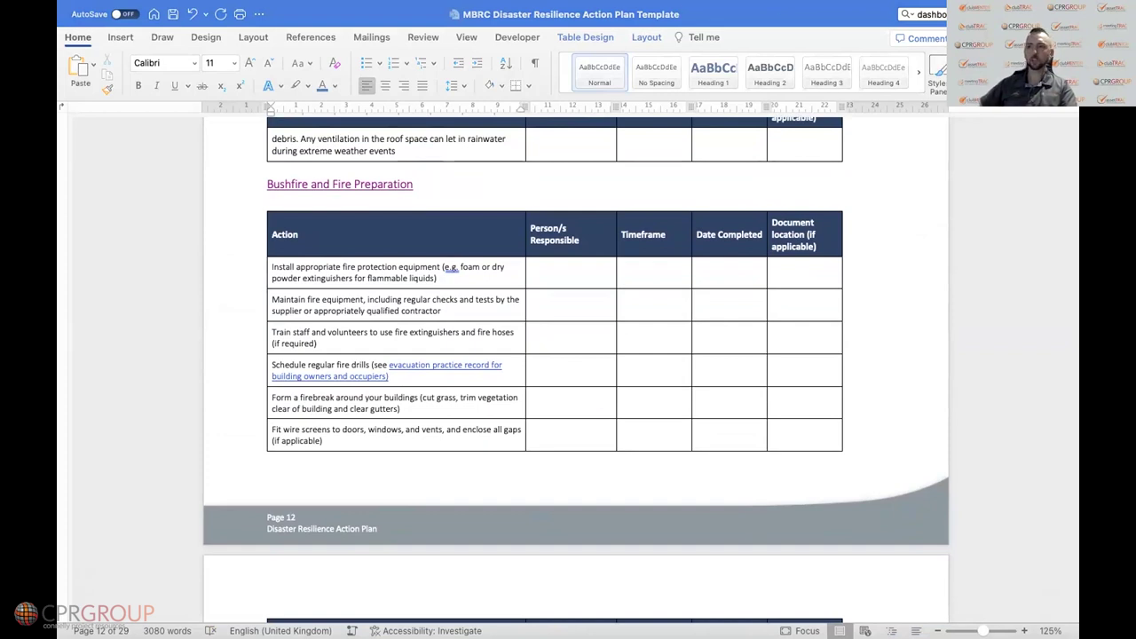
scroll(390, 236, down, 1)
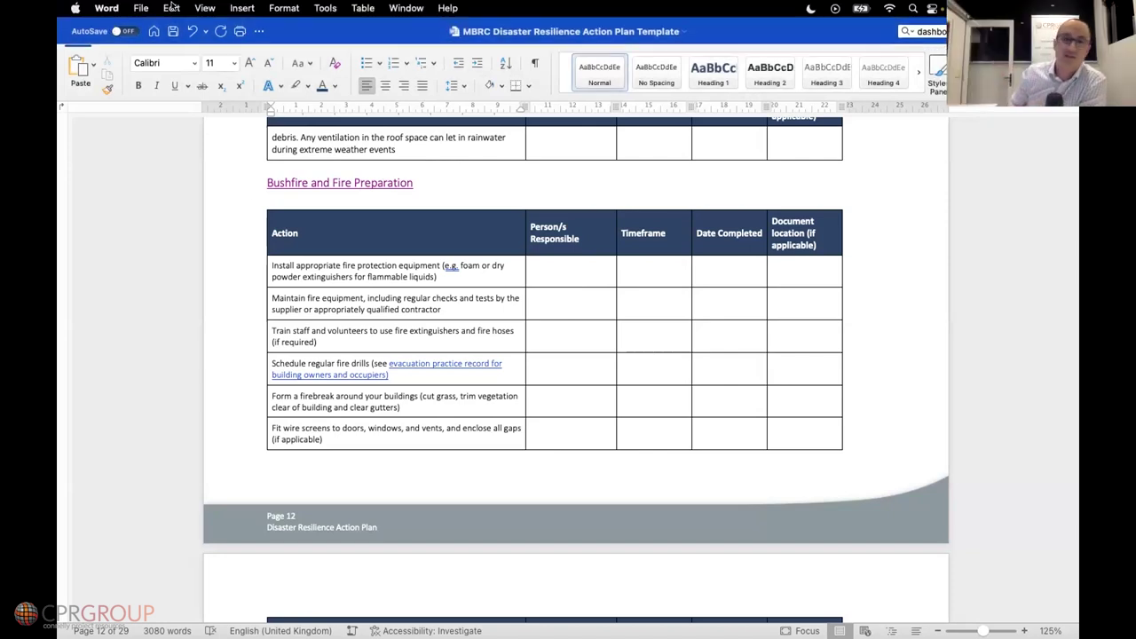
Take the Word document out of full screen and switch to the Postcode Checker page in Chrome, showing it in full screen
click(99, 33)
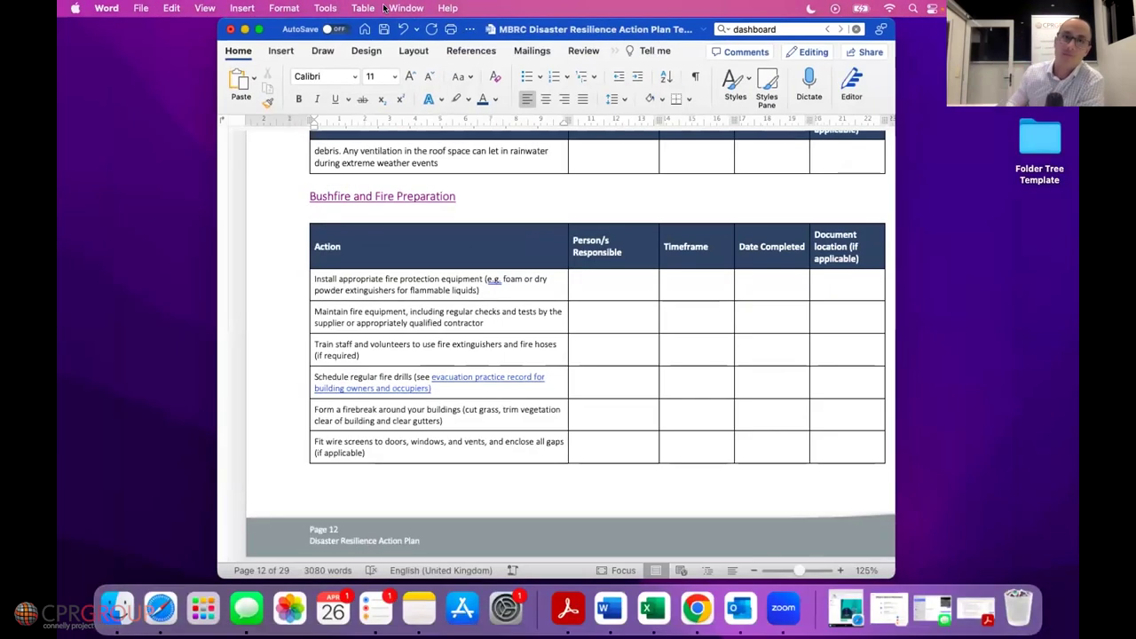
key(super+Tab)
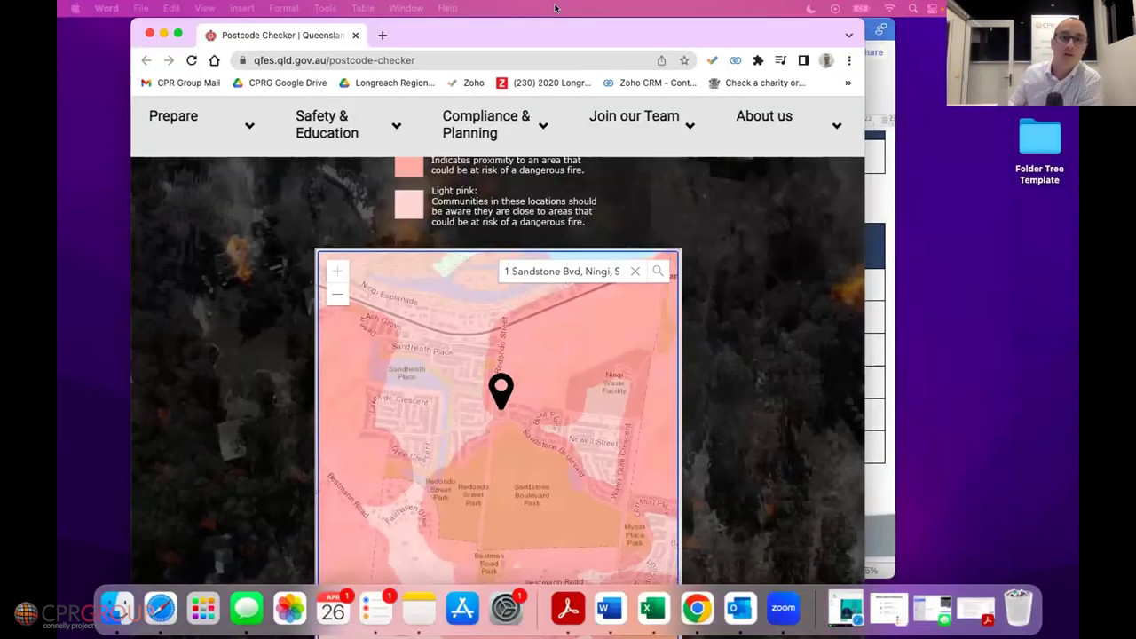
click(175, 38)
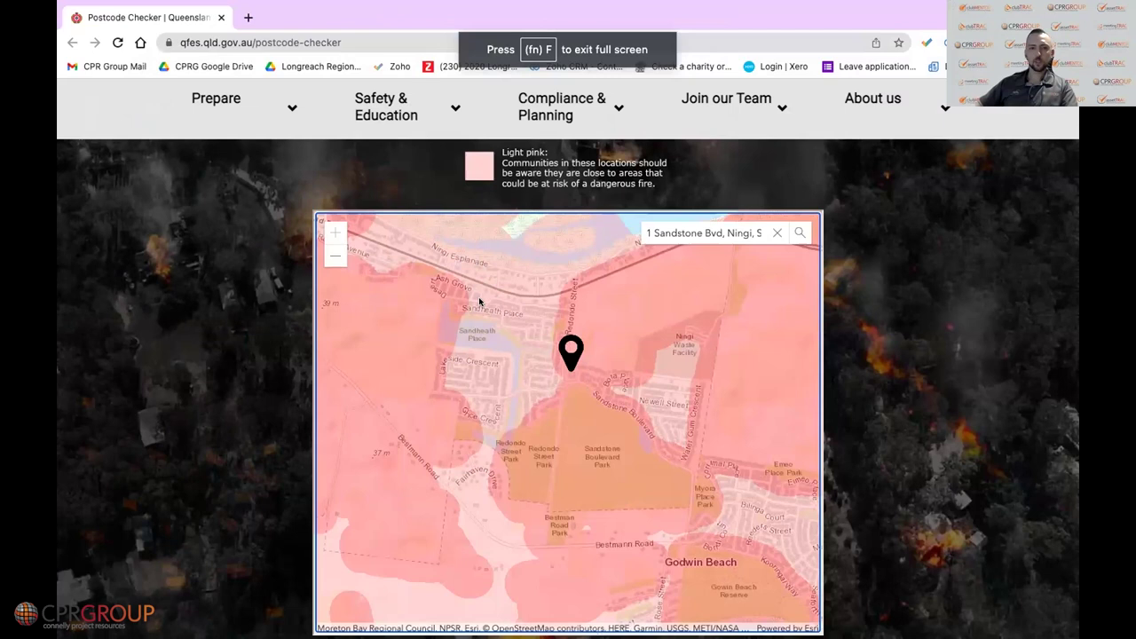
Read the Postcode Checker's introduction and its dark pink and light pink legend, then examine the bushfire potential map
scroll(479, 302, up, 10)
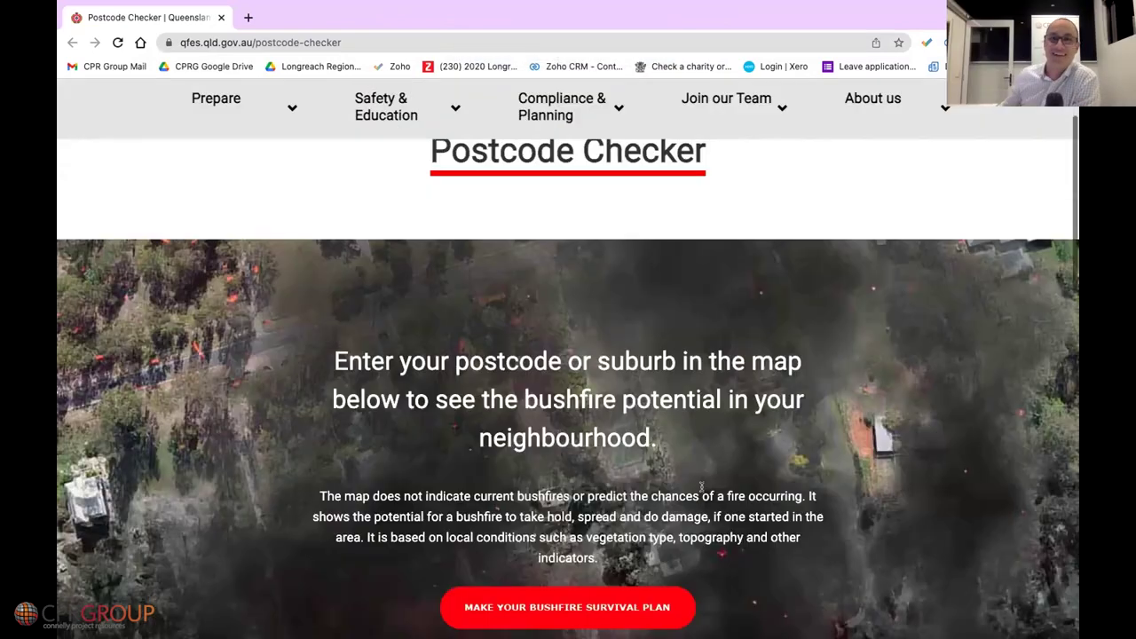
scroll(701, 486, up, 2)
scroll(701, 486, down, 2)
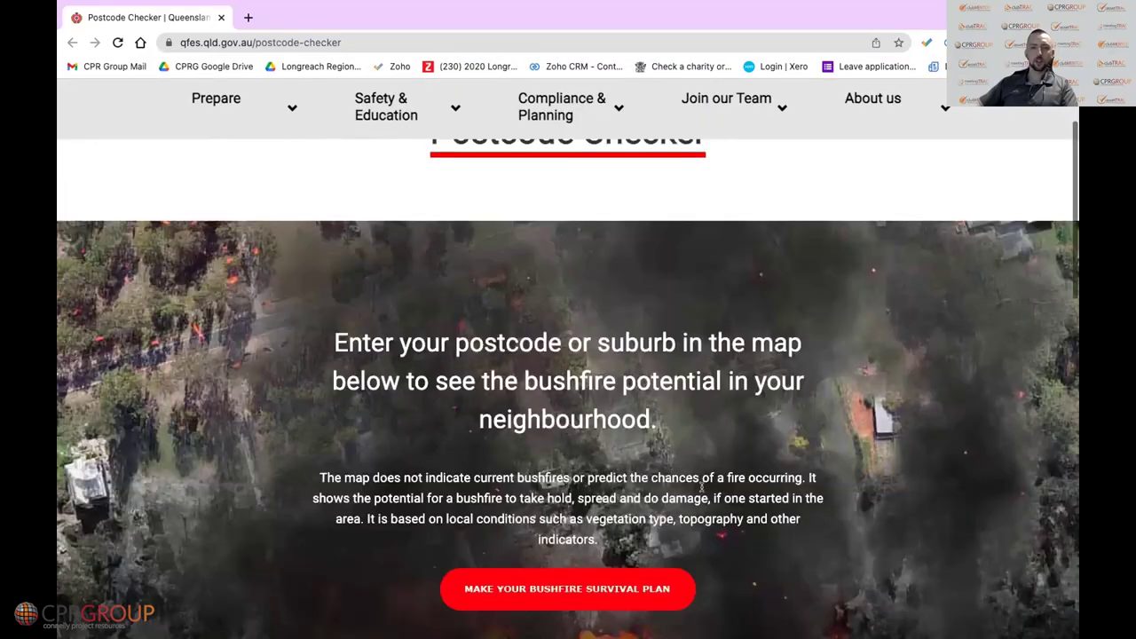
scroll(777, 510, down, 4)
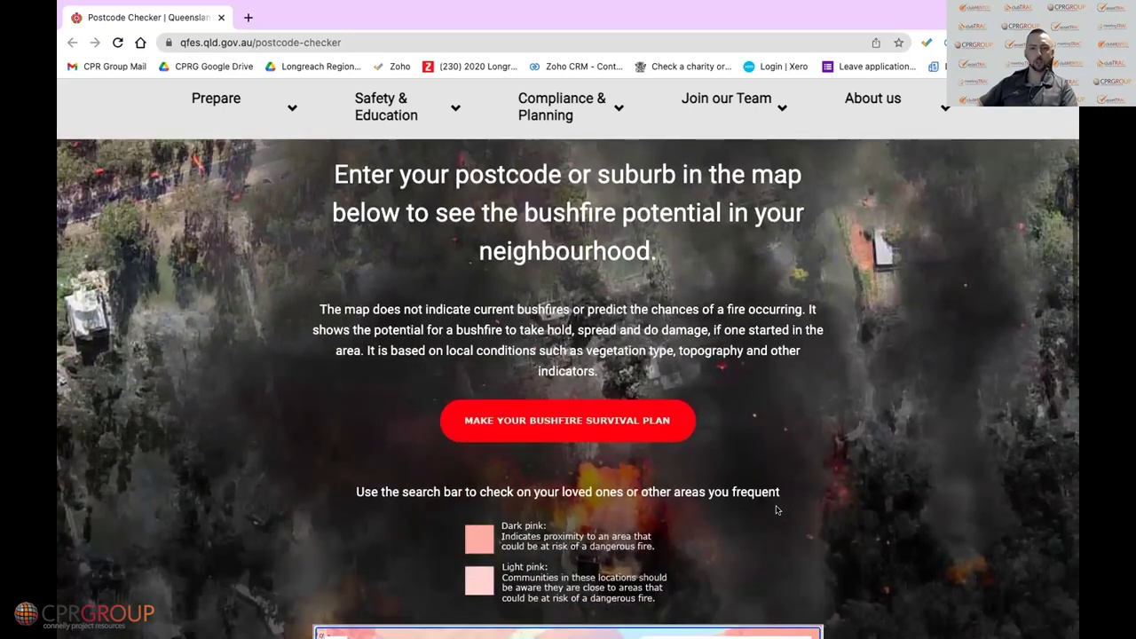
scroll(755, 493, down, 2)
scroll(733, 476, down, 2)
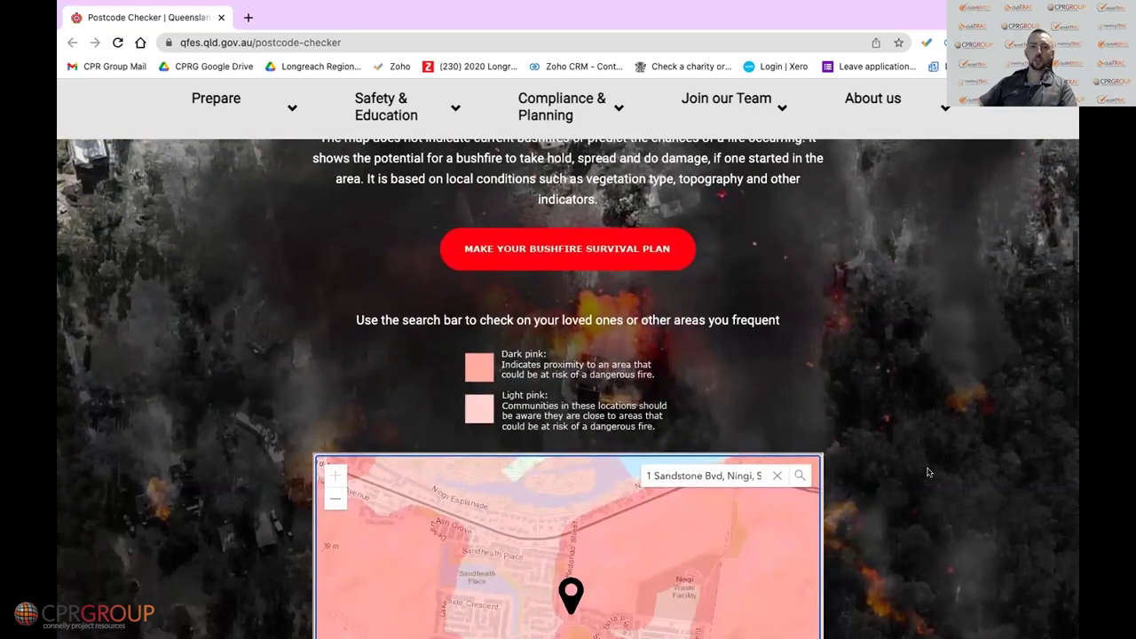
scroll(928, 473, down, 3)
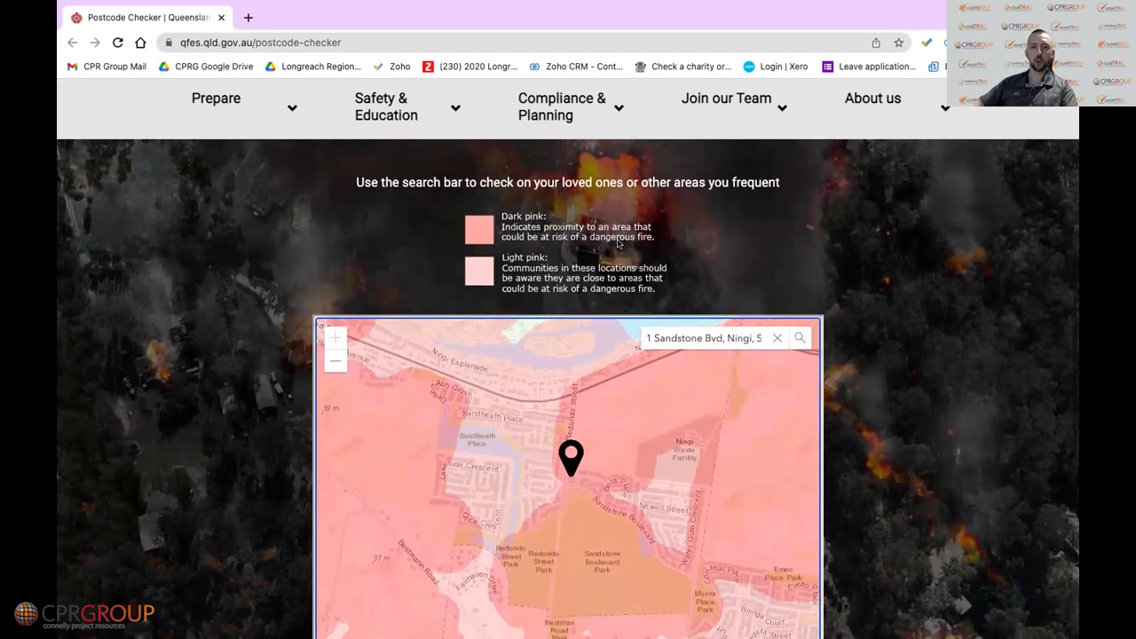
scroll(543, 229, down, 1)
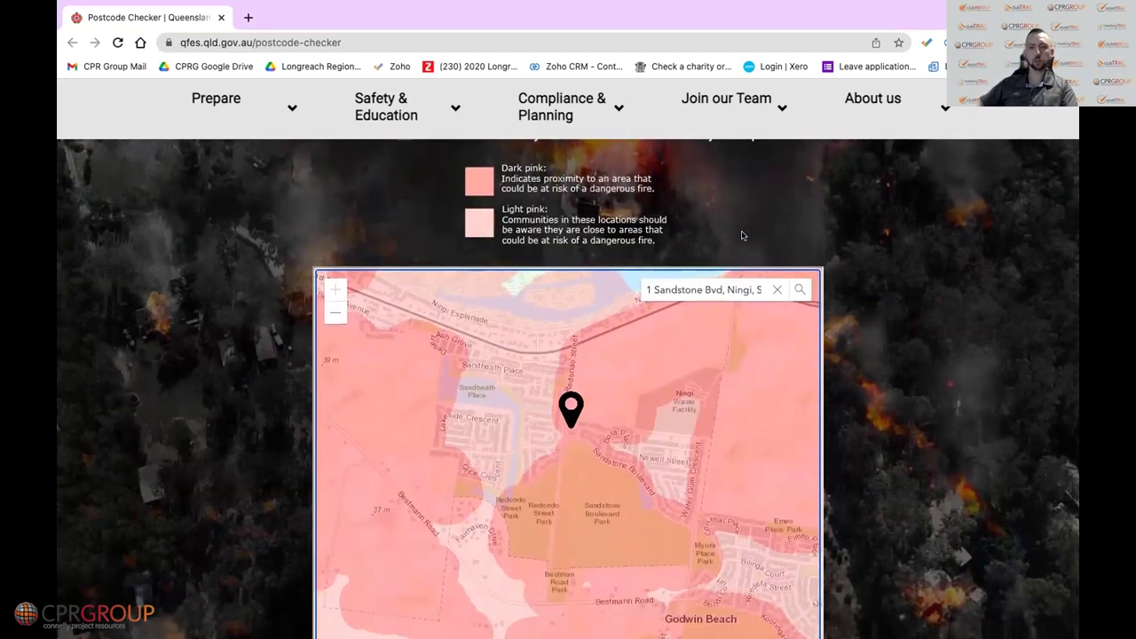
scroll(589, 243, down, 1)
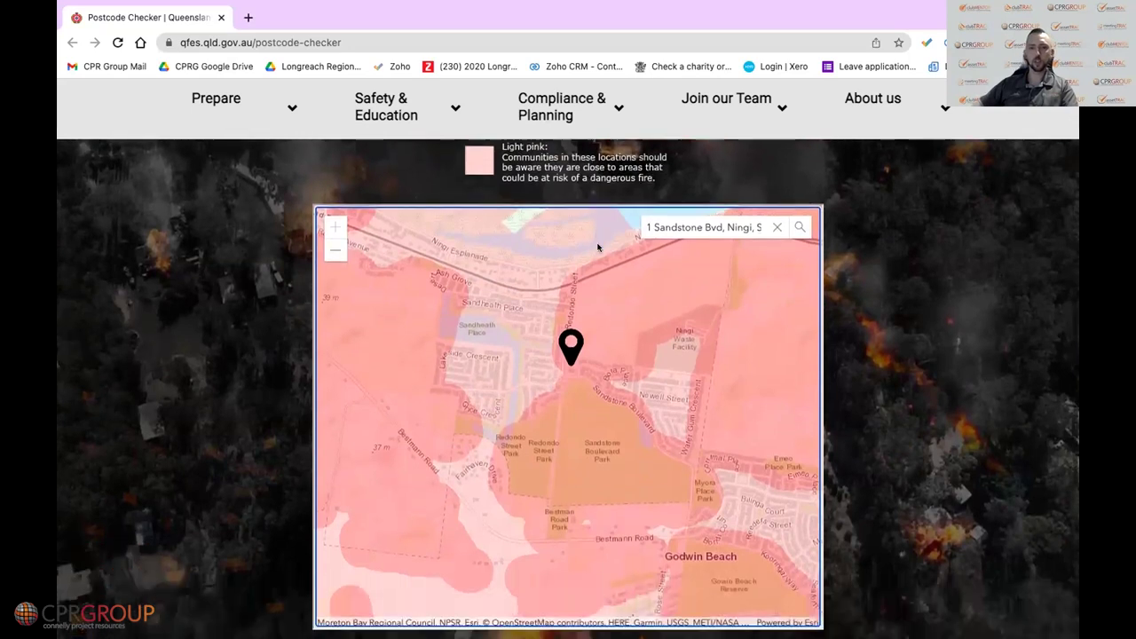
click(706, 223)
scroll(751, 222, down, 1)
drag(751, 222, 667, 223)
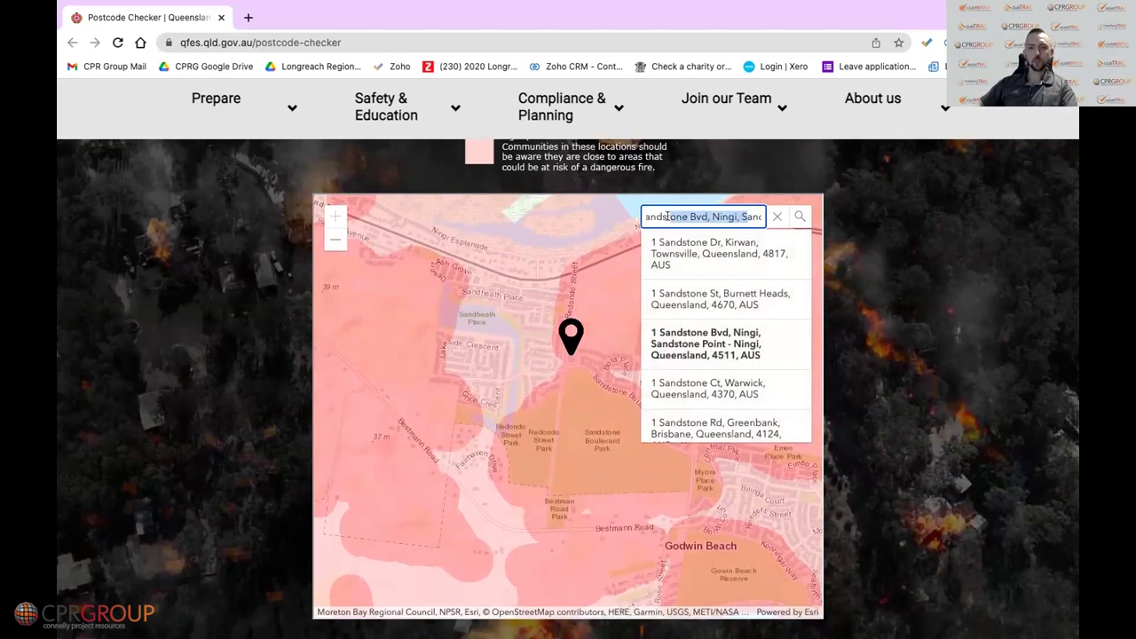
click(673, 217)
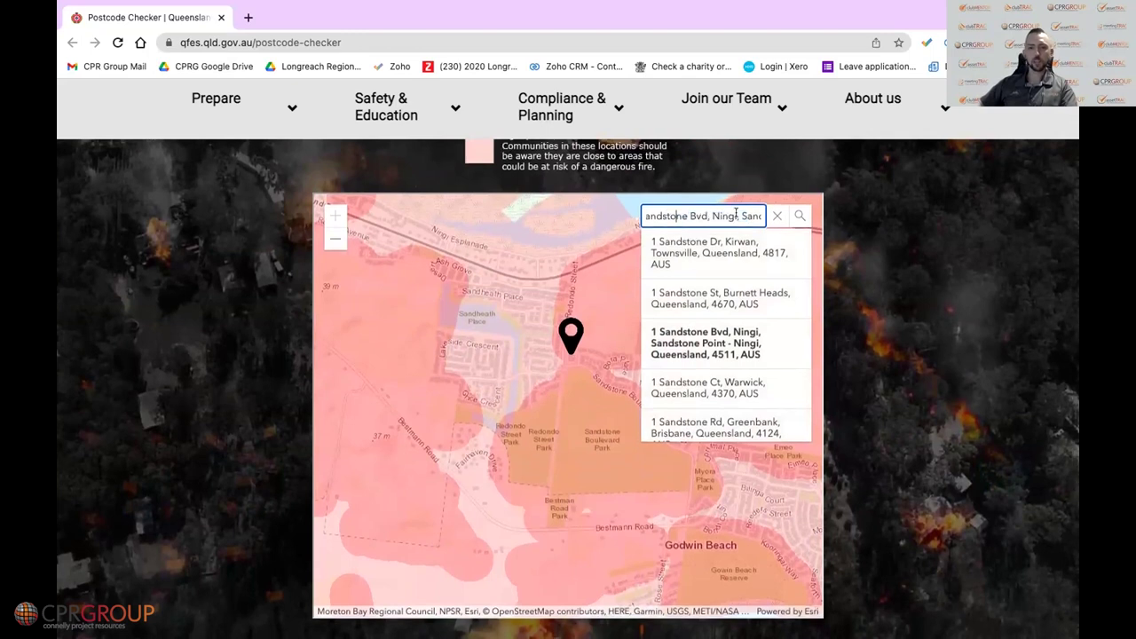
mouse_move(549, 615)
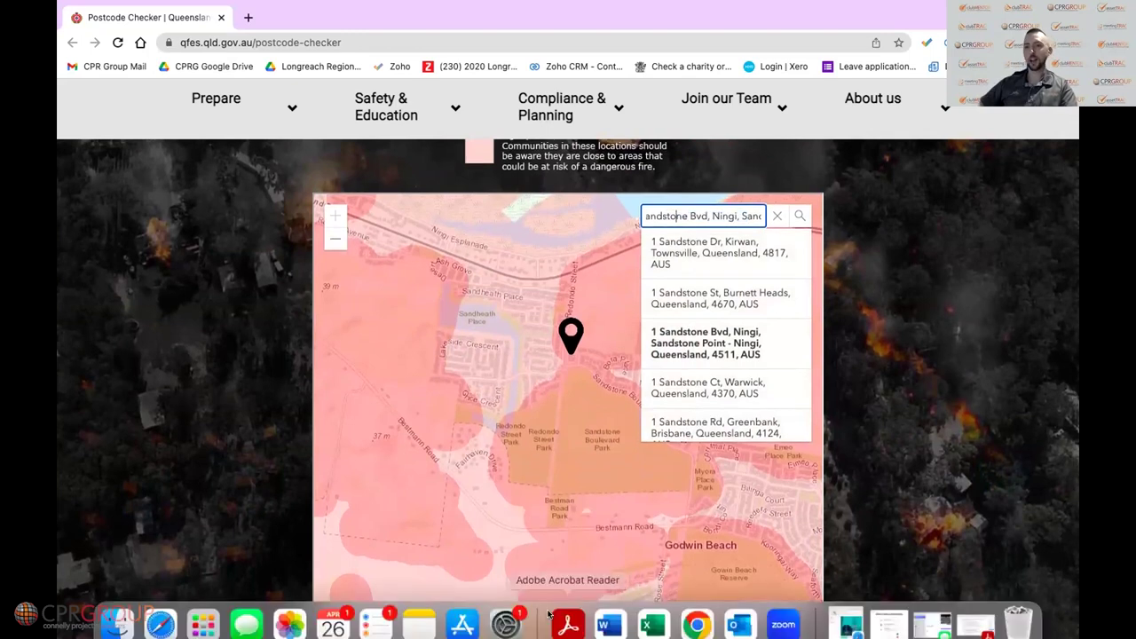
click(529, 382)
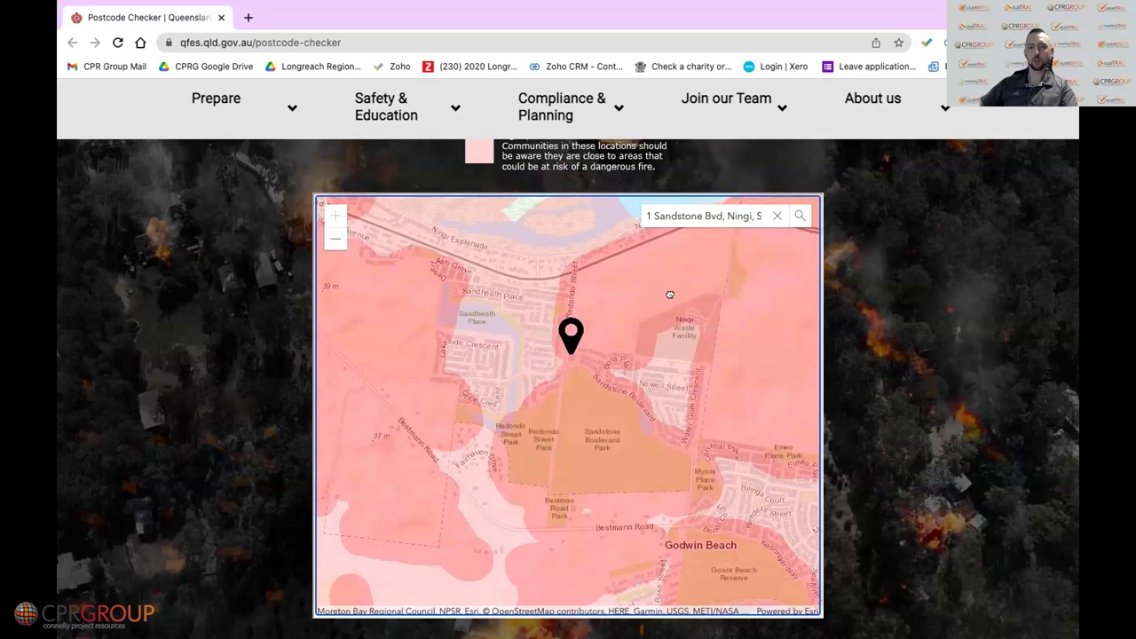
Clear the map's current address search, search for "samford bowls" and choose the suggested Samford District Bowls Club
click(649, 215)
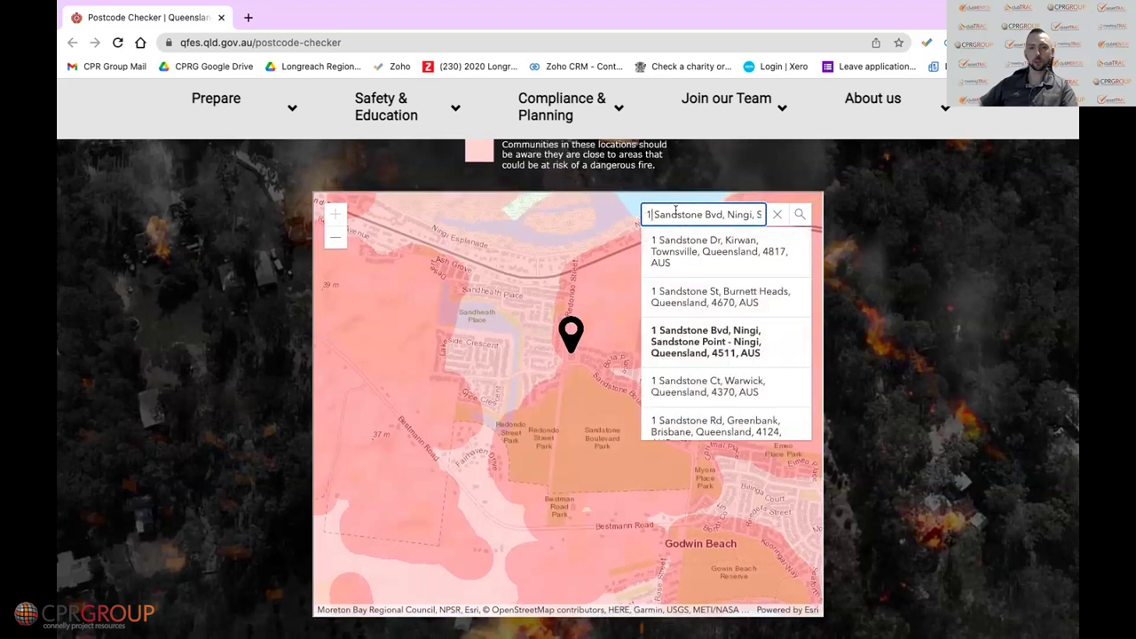
click(774, 214)
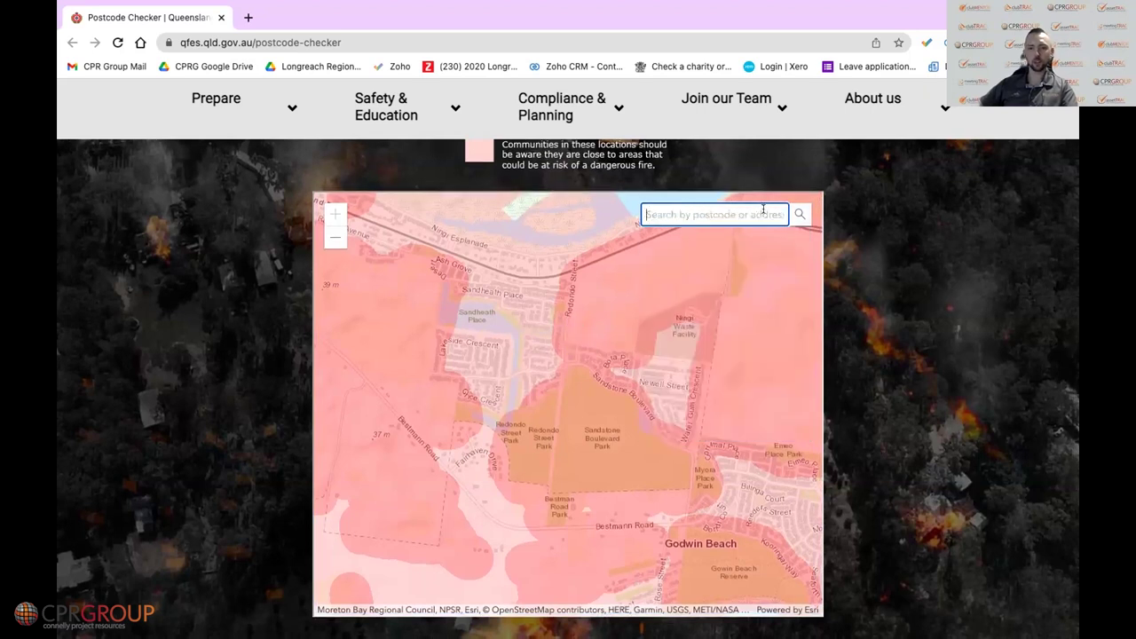
text(samford bowls)
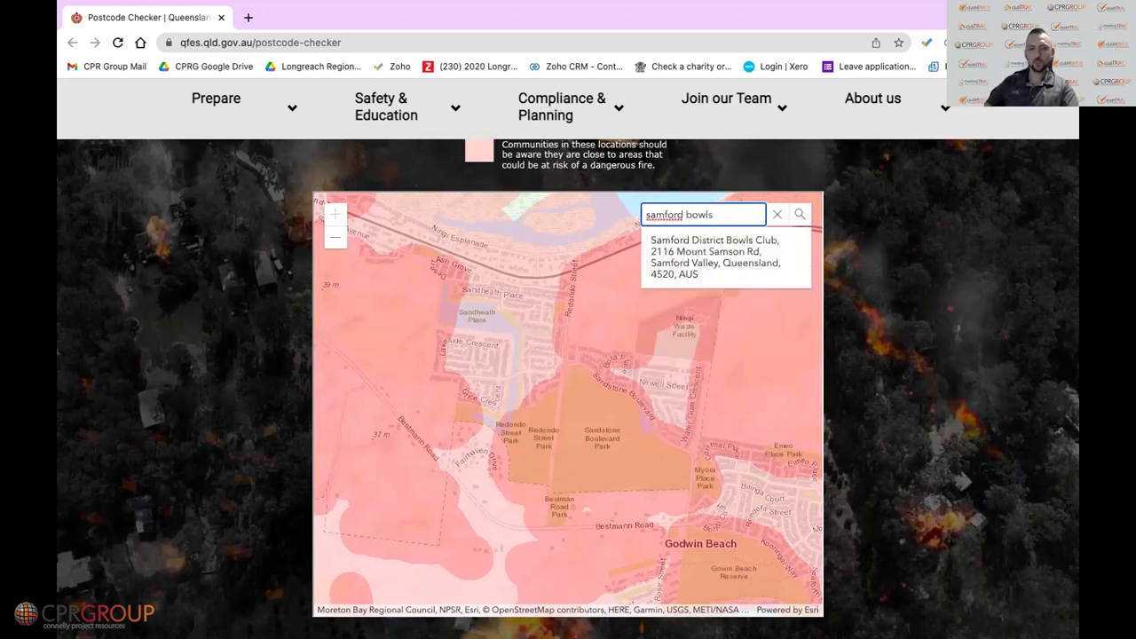
click(733, 249)
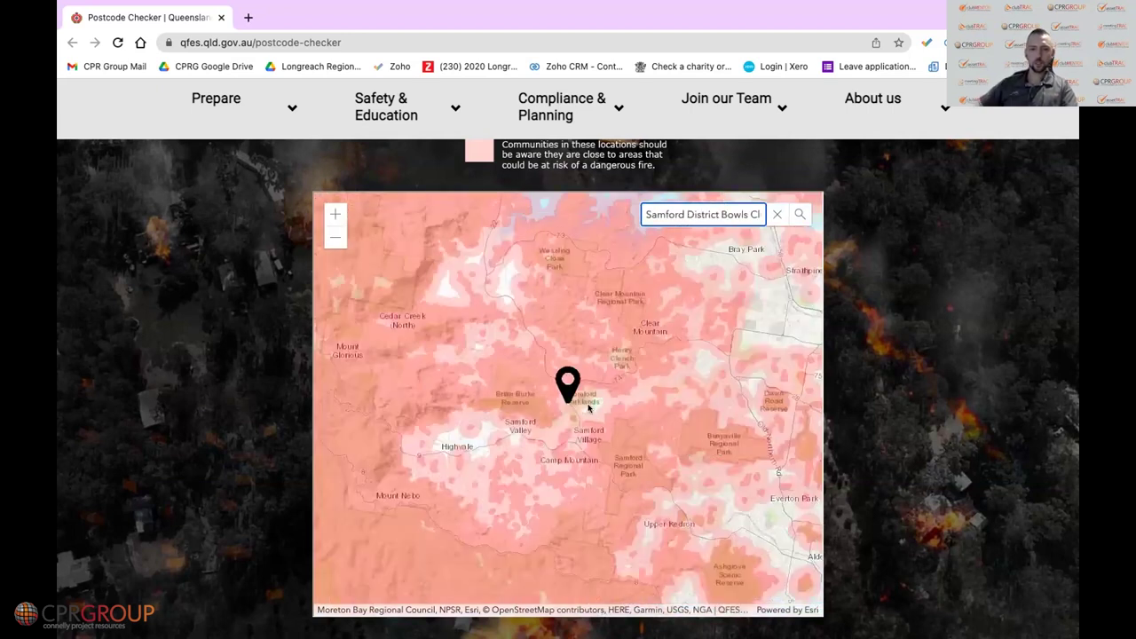
Zoom the map in closely on the Samford District Bowls Club marker and examine the bushfire risk shading around it
scroll(589, 399, up, 2)
scroll(577, 409, up, 3)
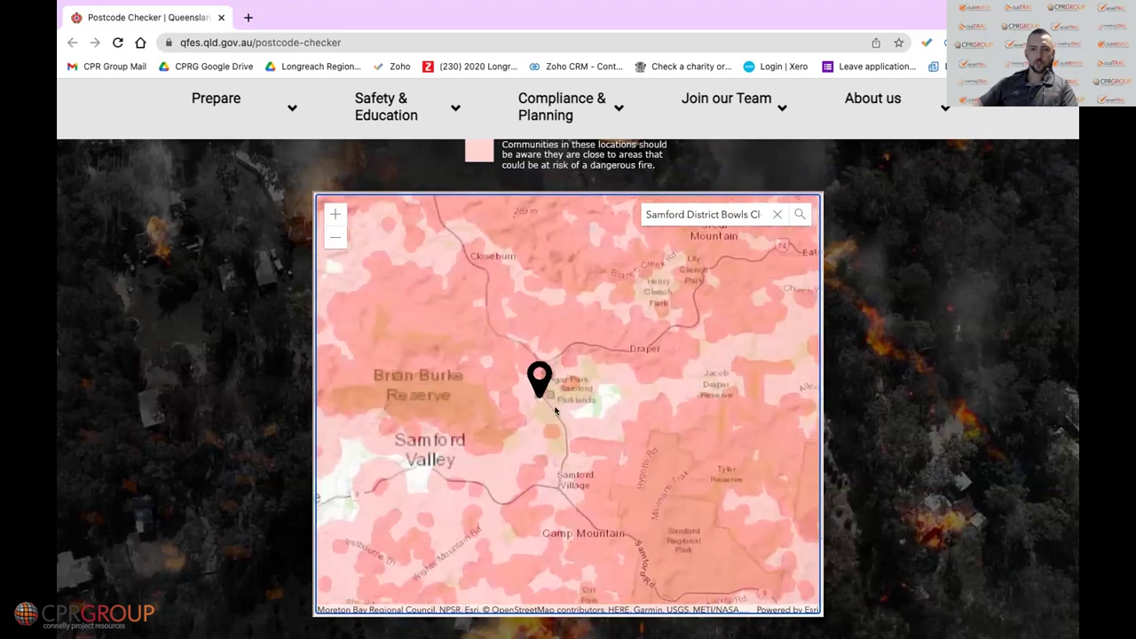
scroll(523, 395, up, 2)
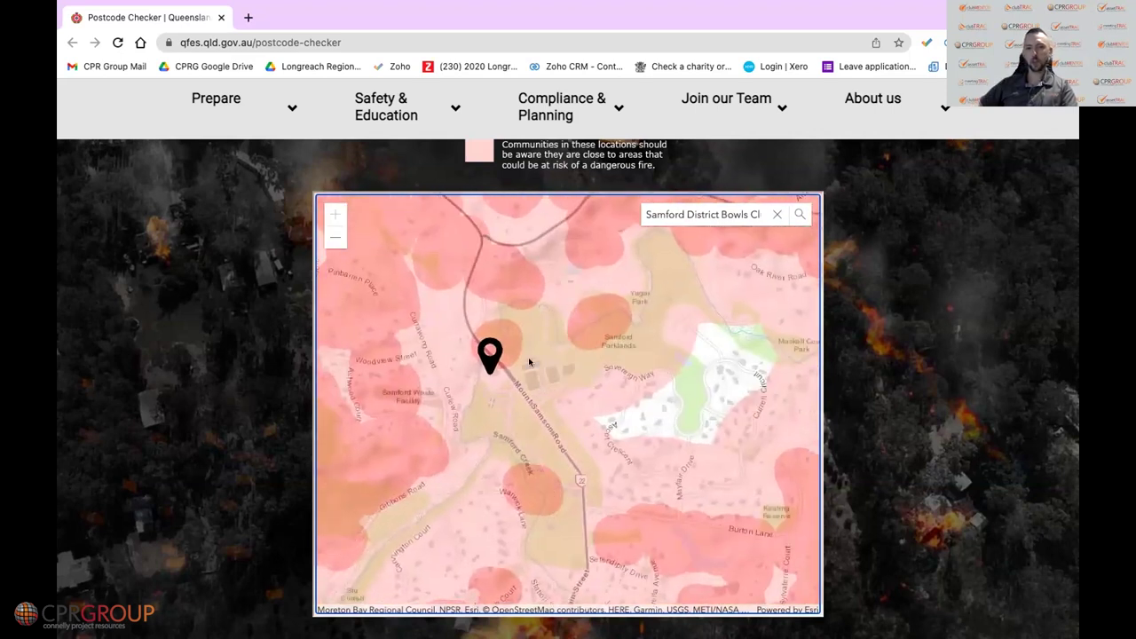
scroll(534, 388, down, 2)
scroll(531, 388, up, 2)
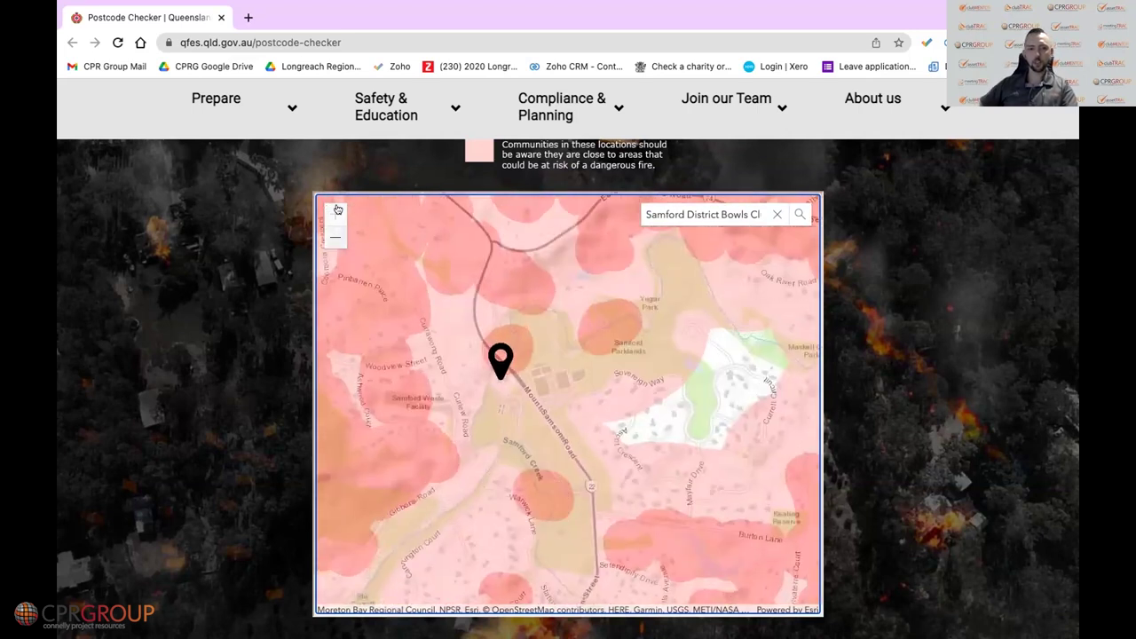
click(338, 218)
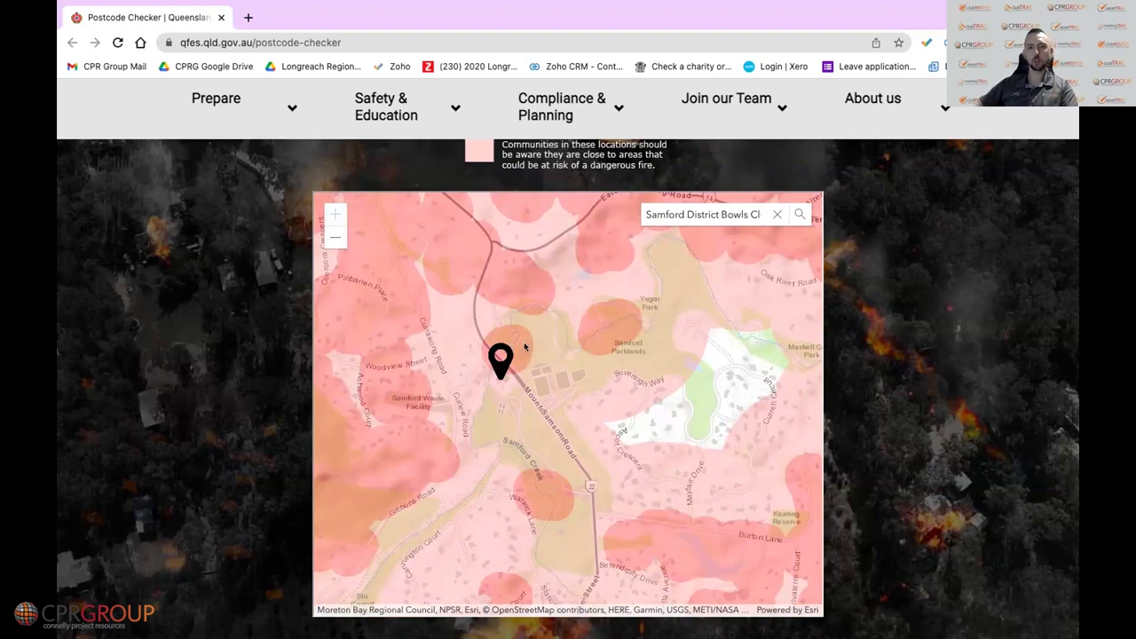
scroll(895, 338, up, 2)
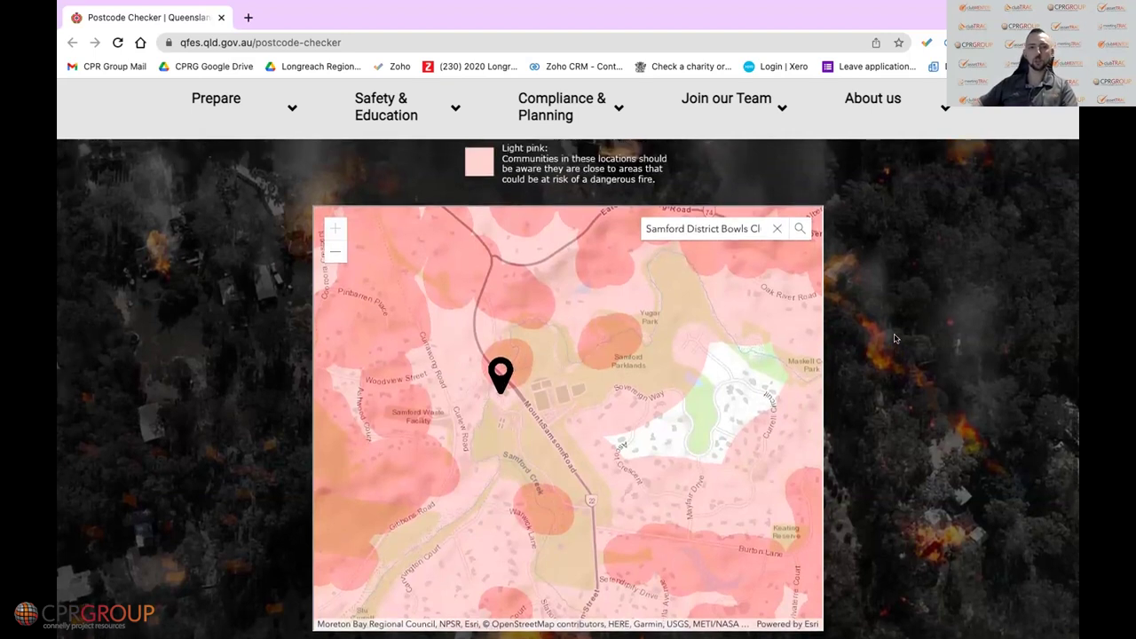
scroll(895, 338, down, 3)
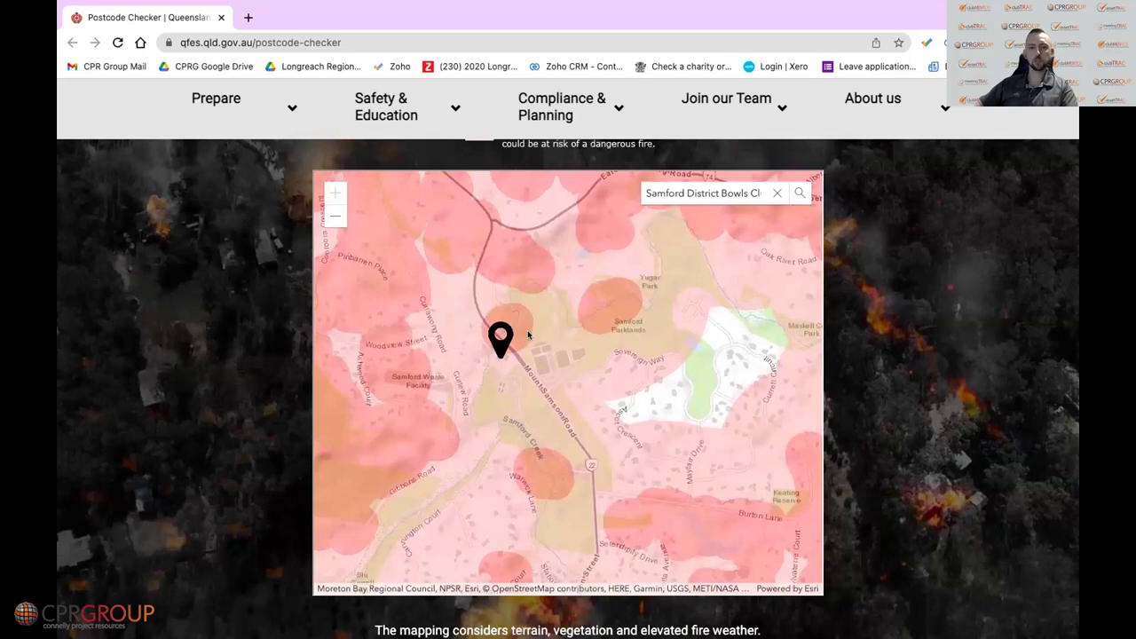
Return from the bushfire potential map to the action plan in Word and read the Drought Preparation checklist through its water source supplies row
scroll(943, 328, up, 2)
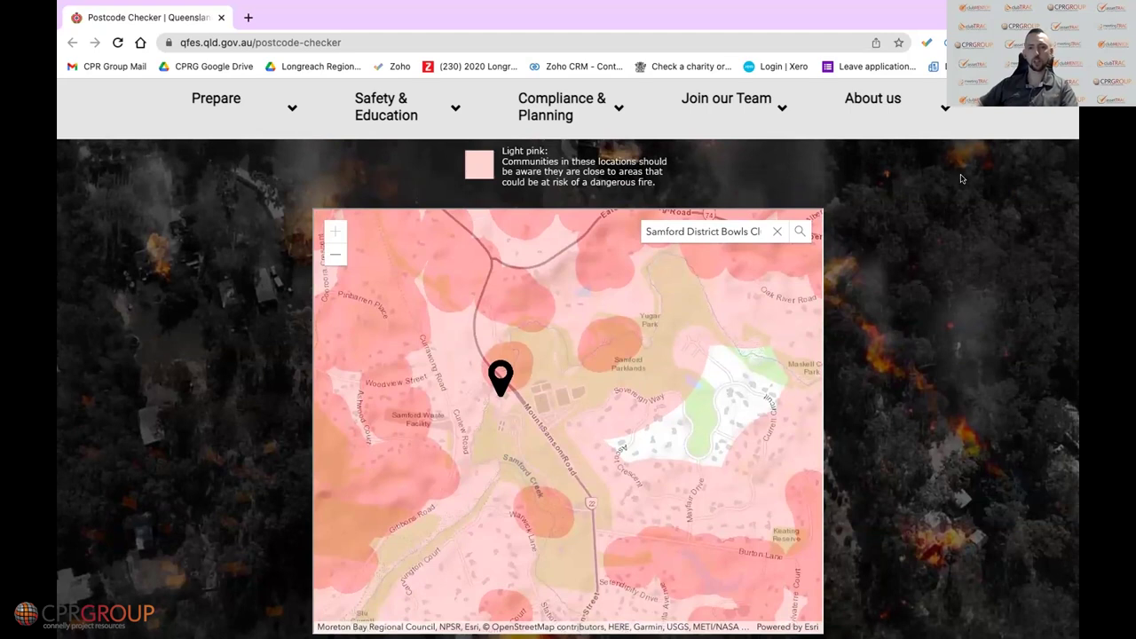
scroll(475, 312, down, 1)
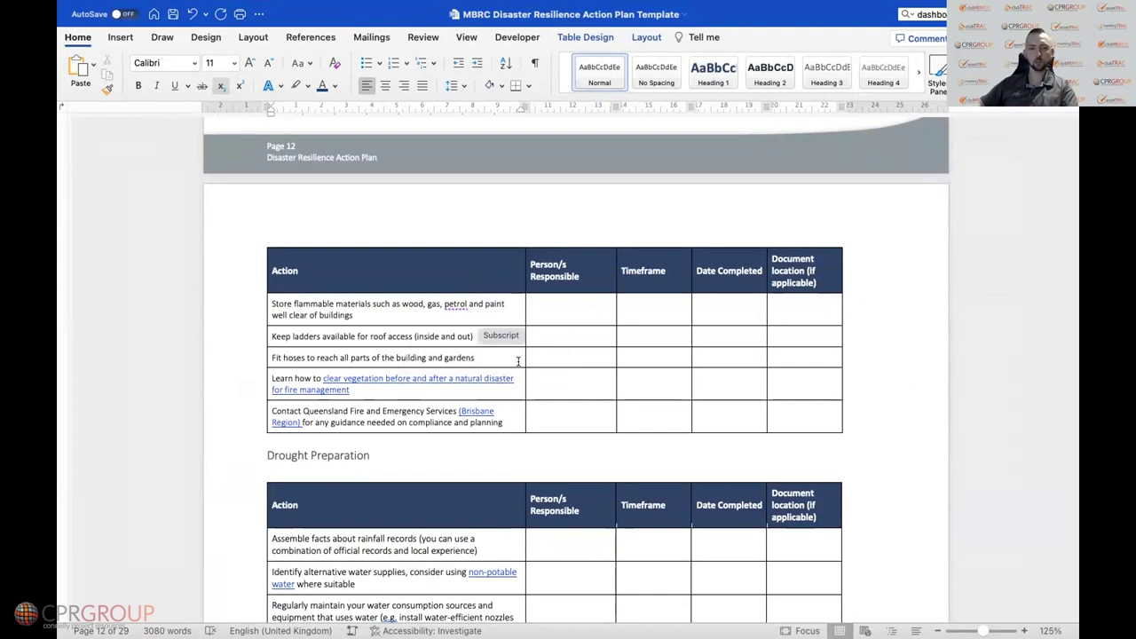
scroll(581, 420, down, 7)
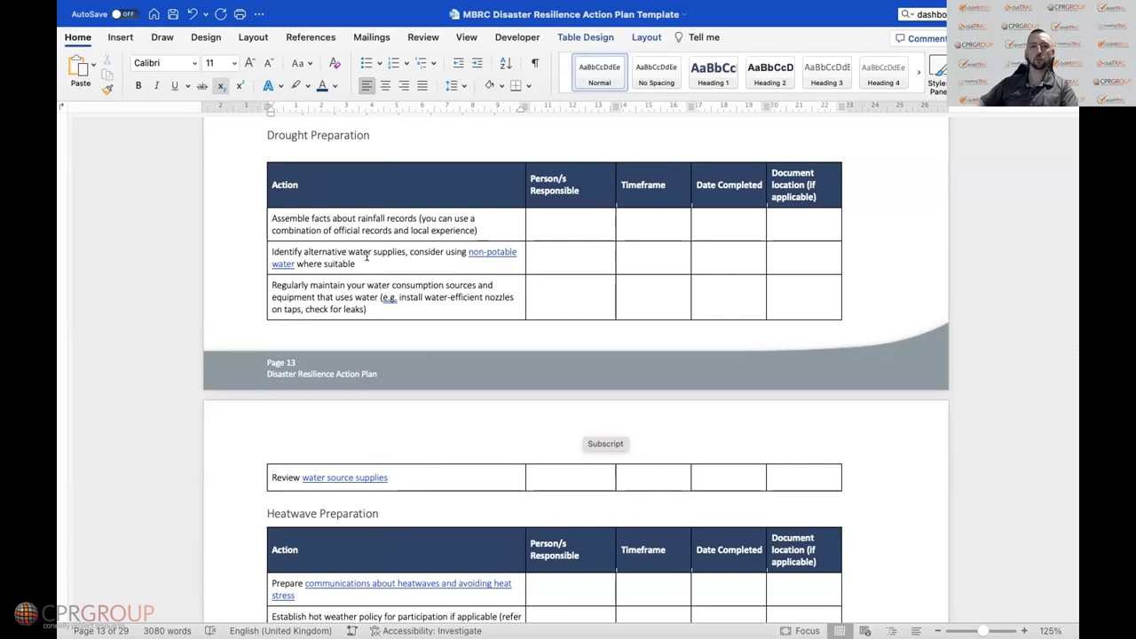
scroll(371, 258, down, 1)
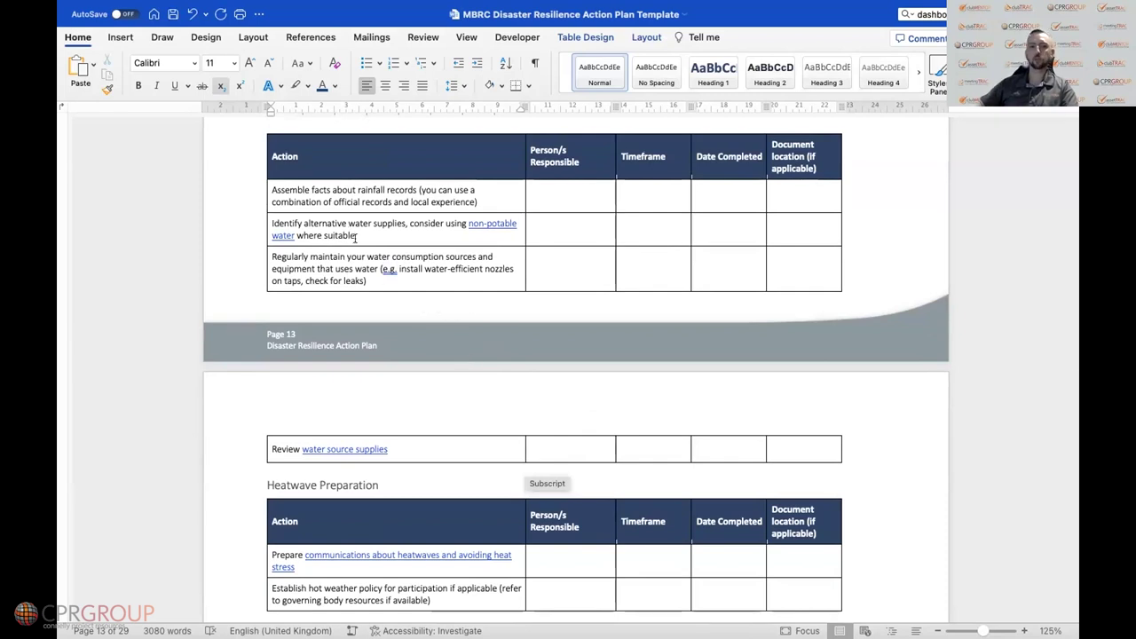
scroll(388, 260, down, 2)
scroll(395, 264, up, 3)
scroll(401, 267, down, 3)
scroll(402, 267, down, 7)
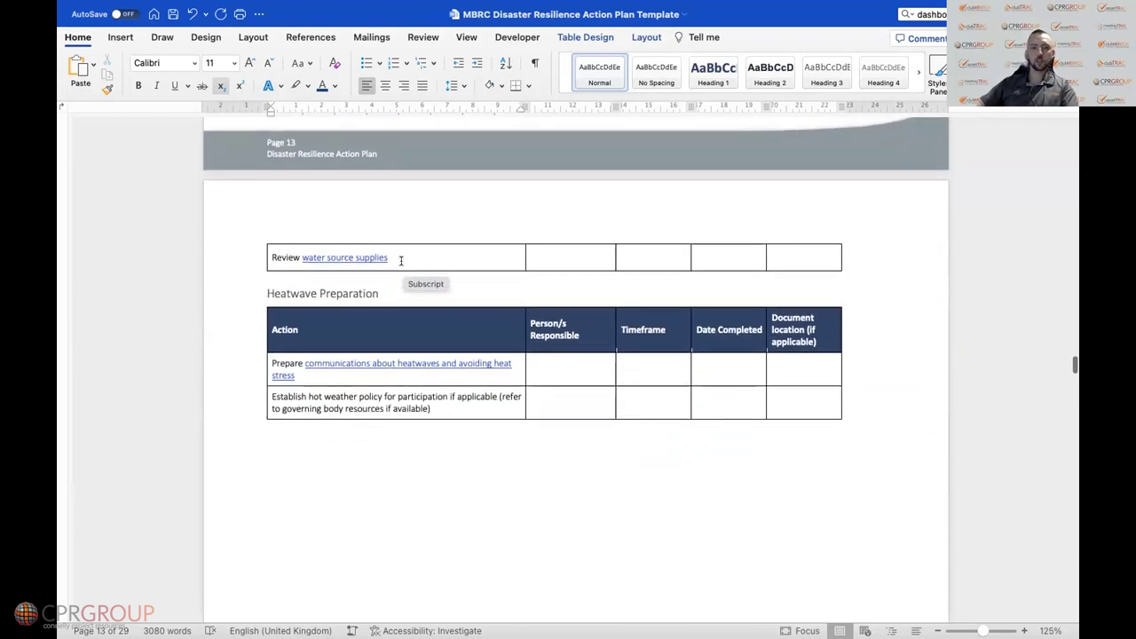
Read the Heatwave Preparation checklist and place the cursor in the blank area below its table
scroll(402, 260, down, 1)
scroll(351, 267, down, 2)
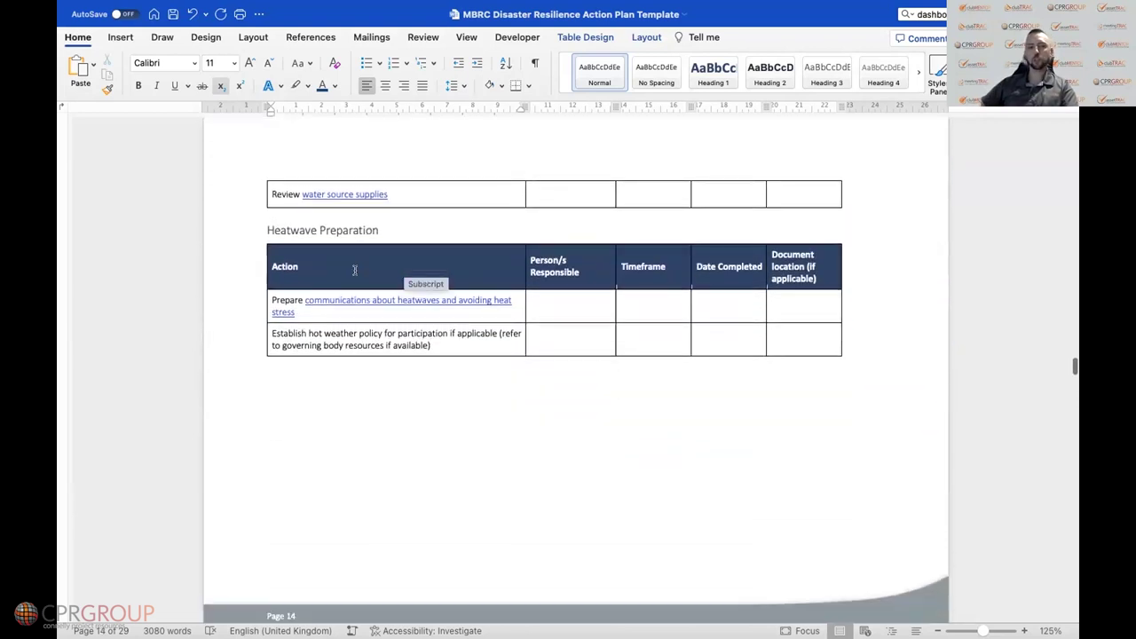
click(522, 411)
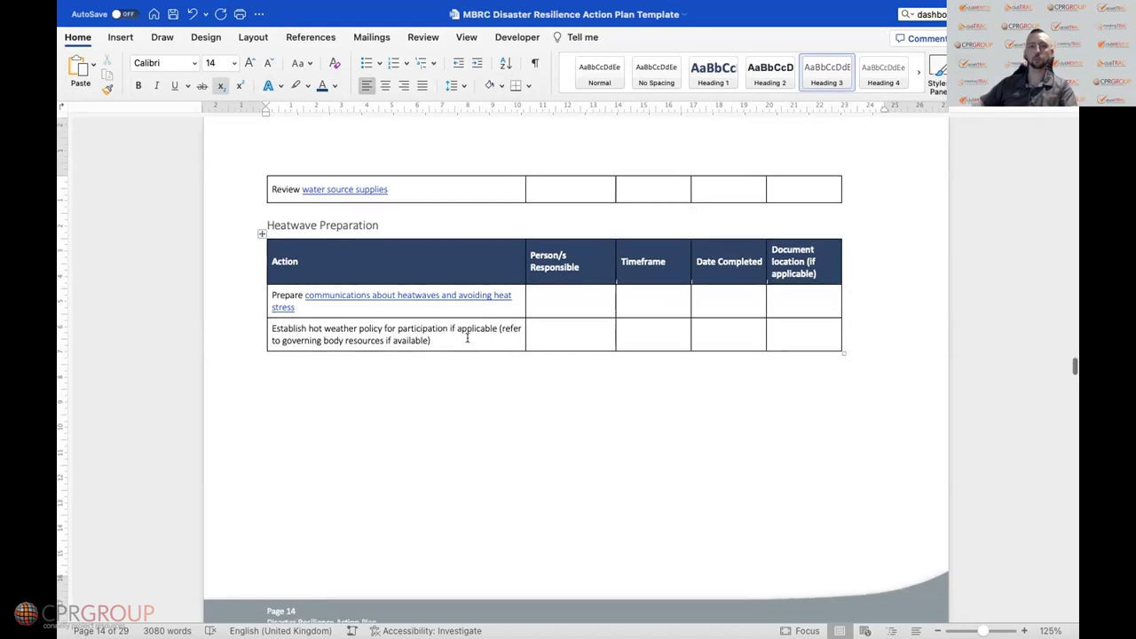
Examine the Other Disaster Preparation Actions section, including its highlighted instruction, disease information row and blank rows for the organisation's own actions
scroll(452, 341, down, 10)
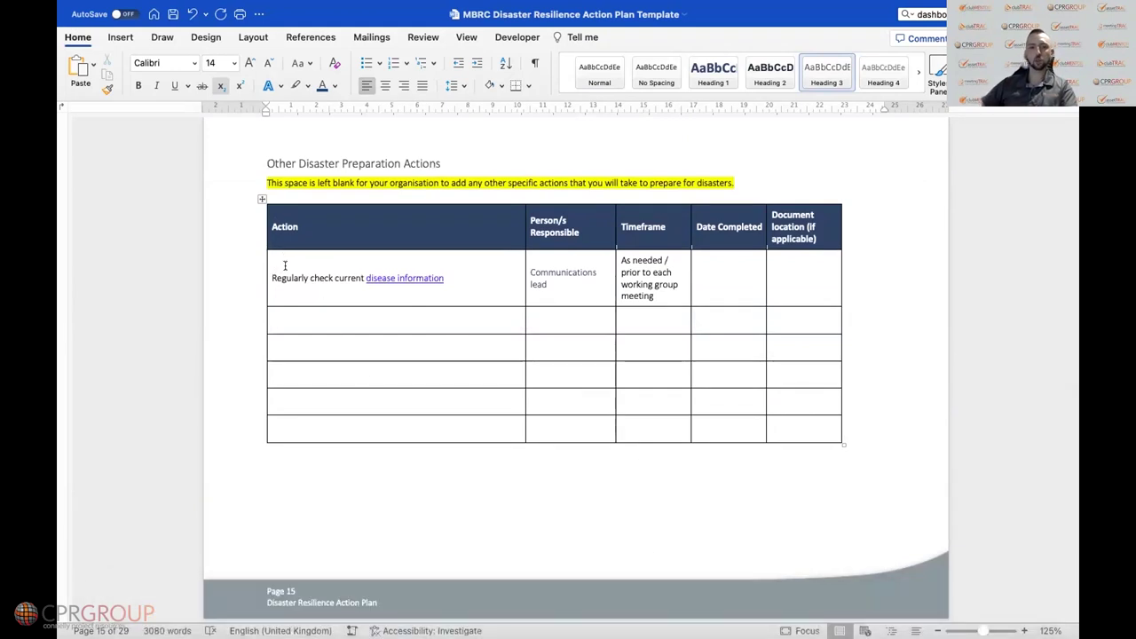
scroll(285, 266, down, 1)
scroll(285, 265, up, 1)
scroll(286, 262, down, 1)
scroll(286, 262, up, 1)
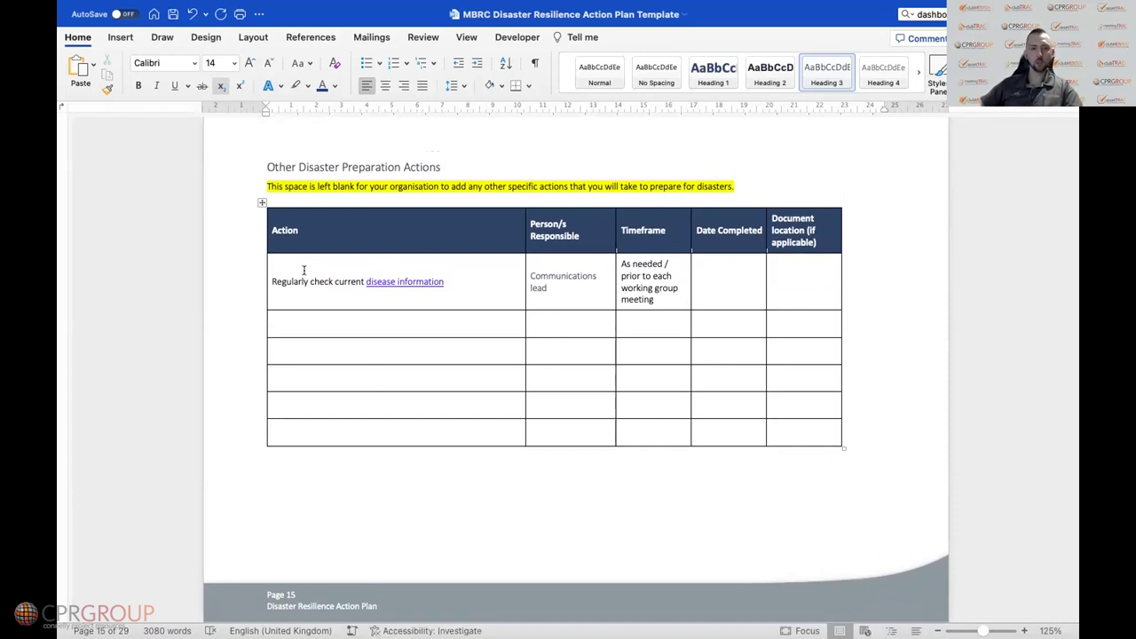
scroll(309, 271, up, 5)
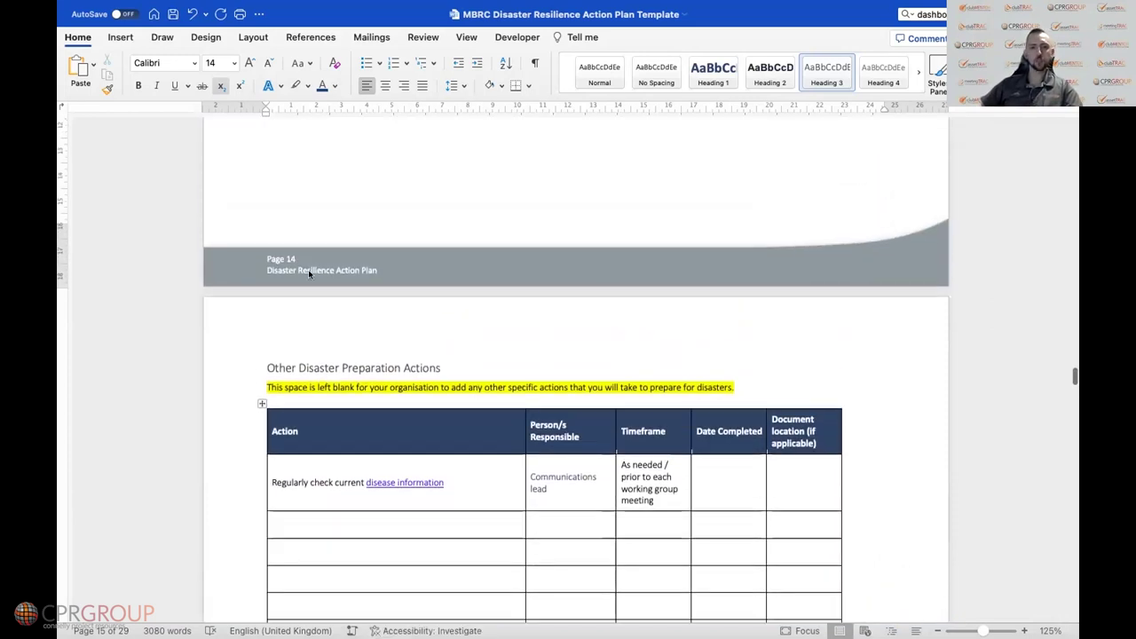
scroll(309, 271, down, 2)
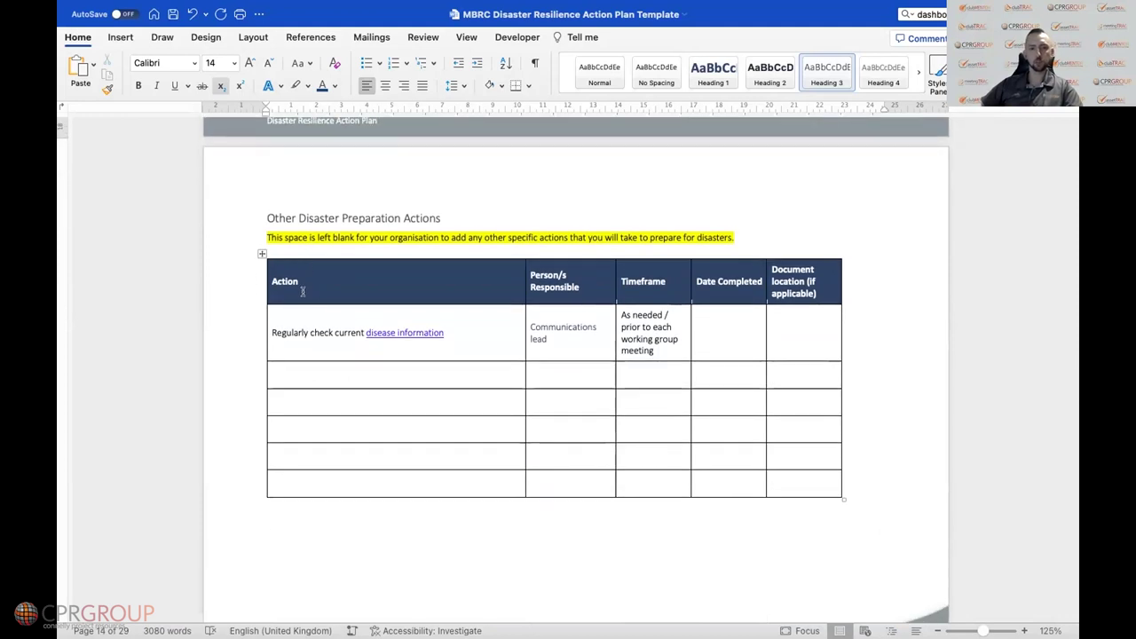
scroll(304, 289, down, 2)
scroll(324, 273, down, 1)
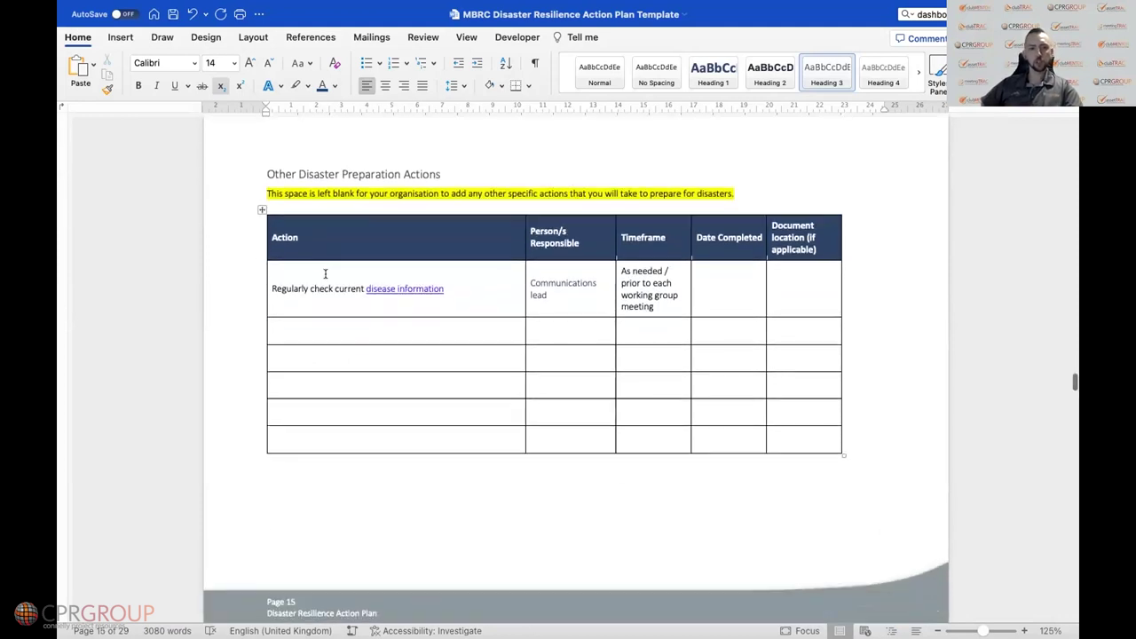
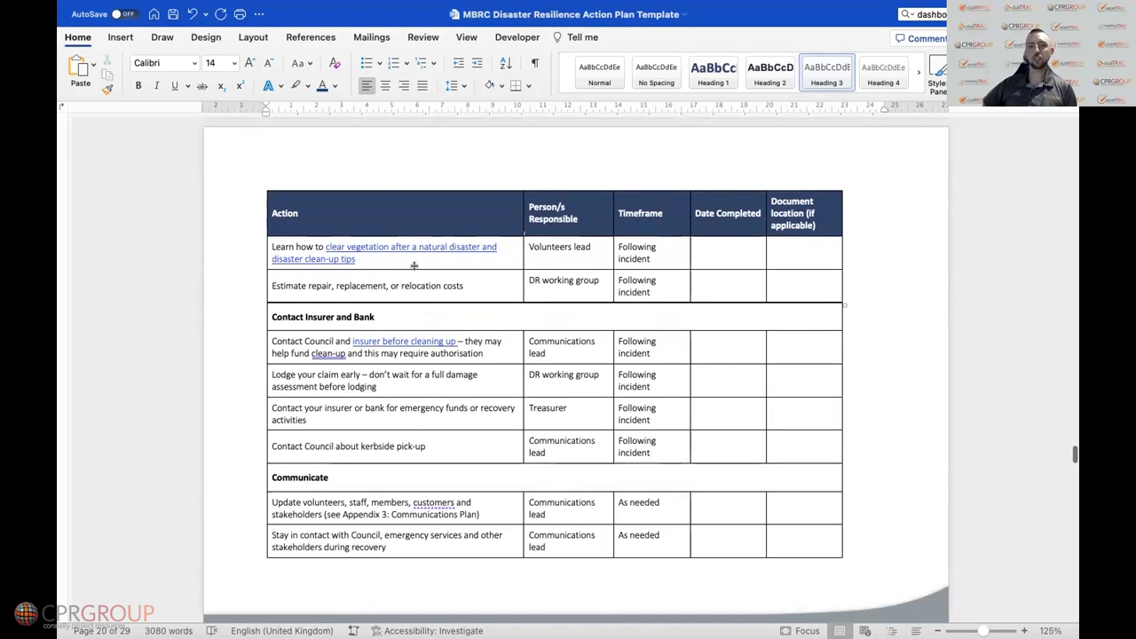
Read the clean-up, Contact Insurer and Bank, and Communicate actions in the recovery checklist on page 20
scroll(388, 258, down, 1)
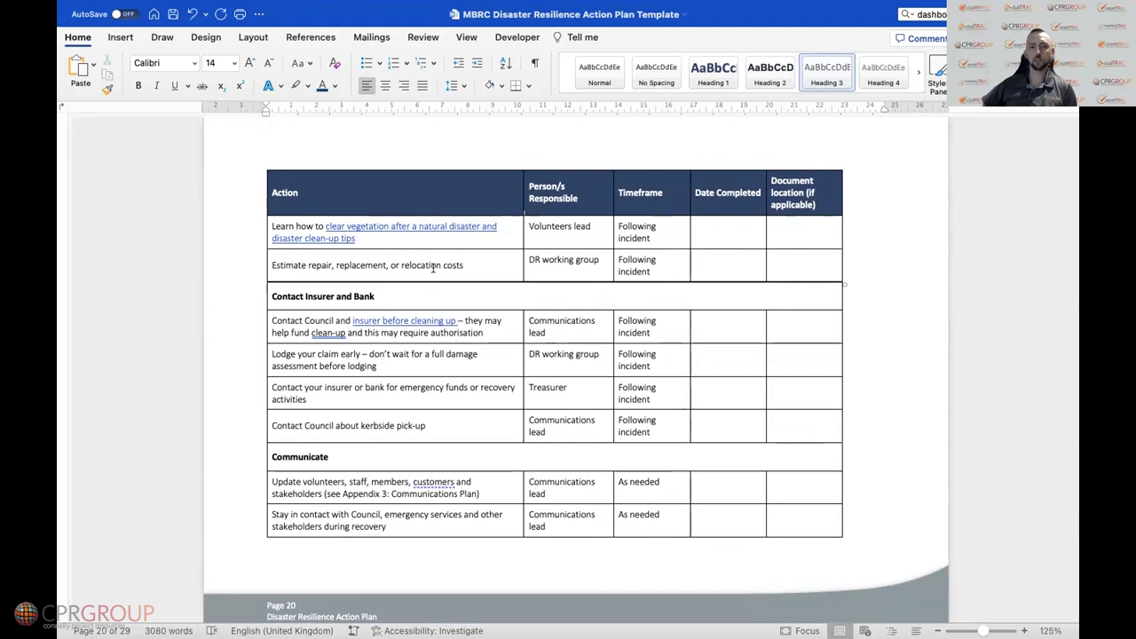
scroll(442, 256, down, 1)
scroll(442, 257, down, 1)
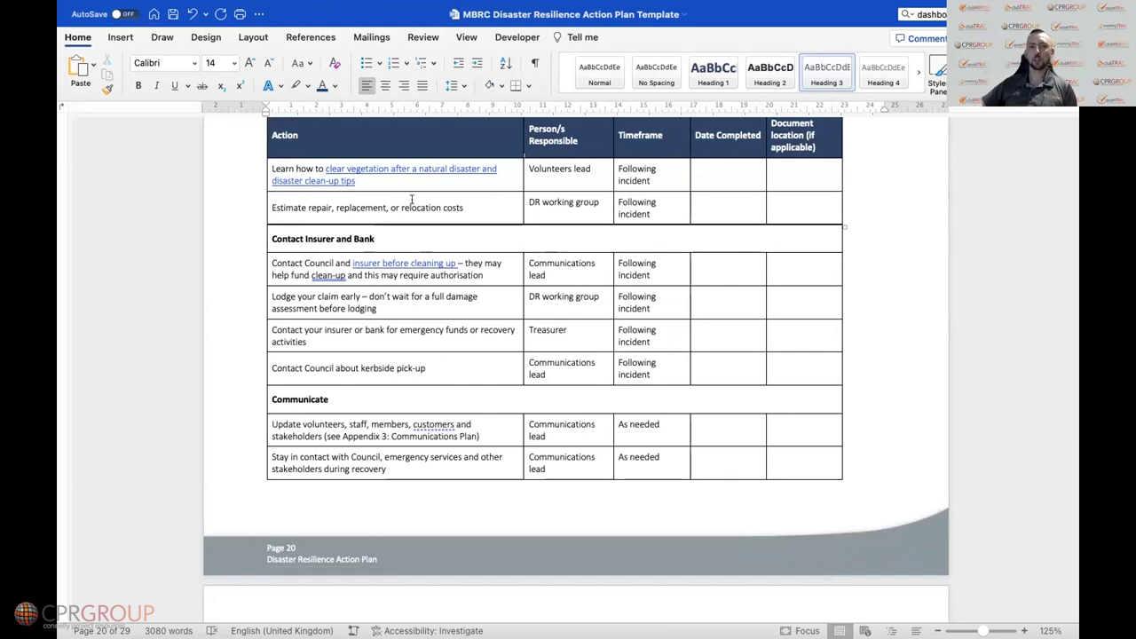
scroll(458, 206, down, 2)
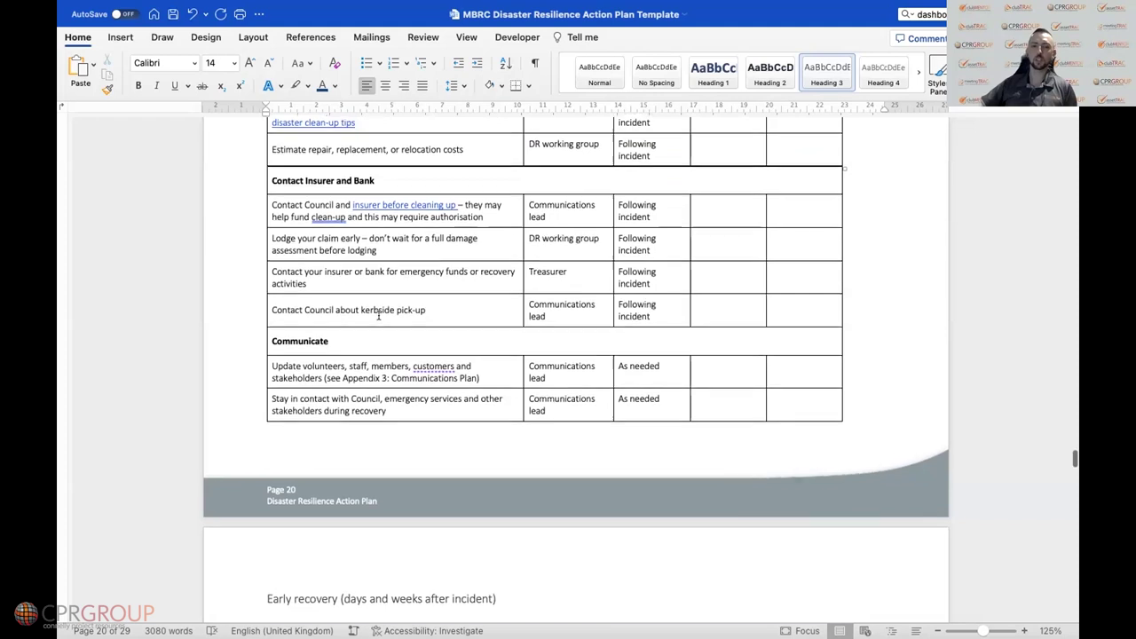
scroll(378, 315, up, 1)
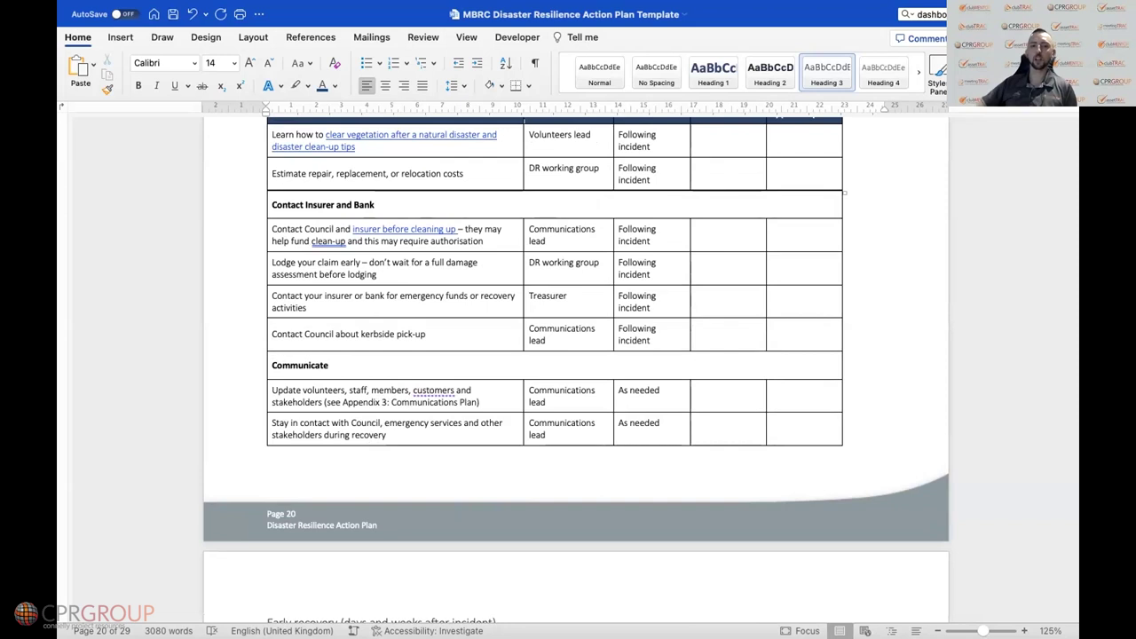
Switch to the Appendix 3 - Communications Plan document and go to its bank, utility provider and insurance claim tips
right_click(609, 608)
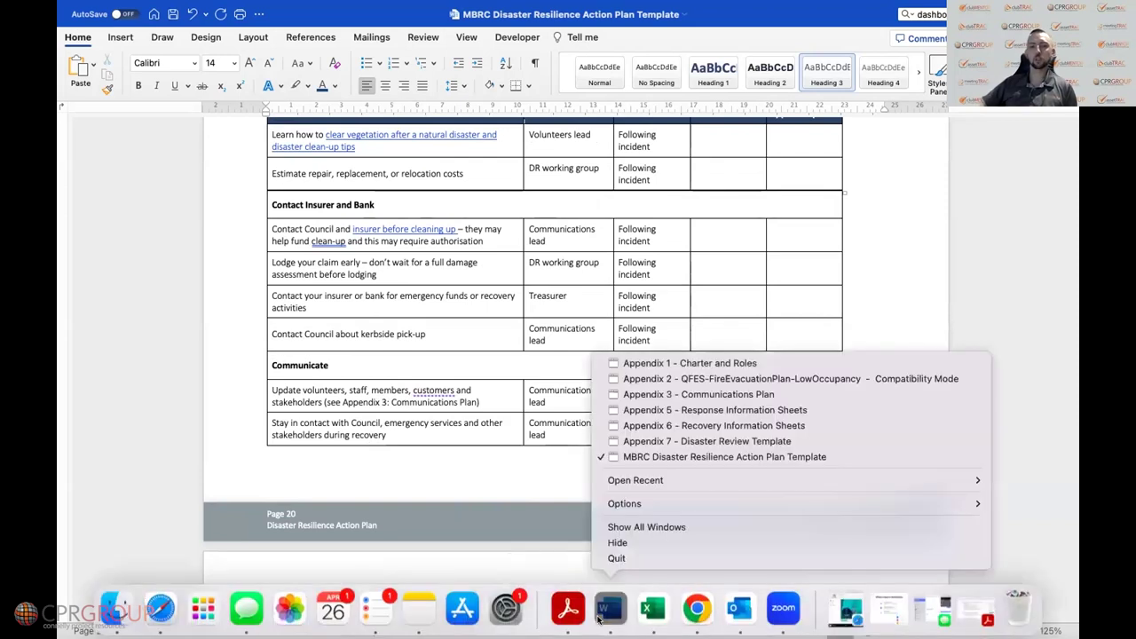
key(Escape)
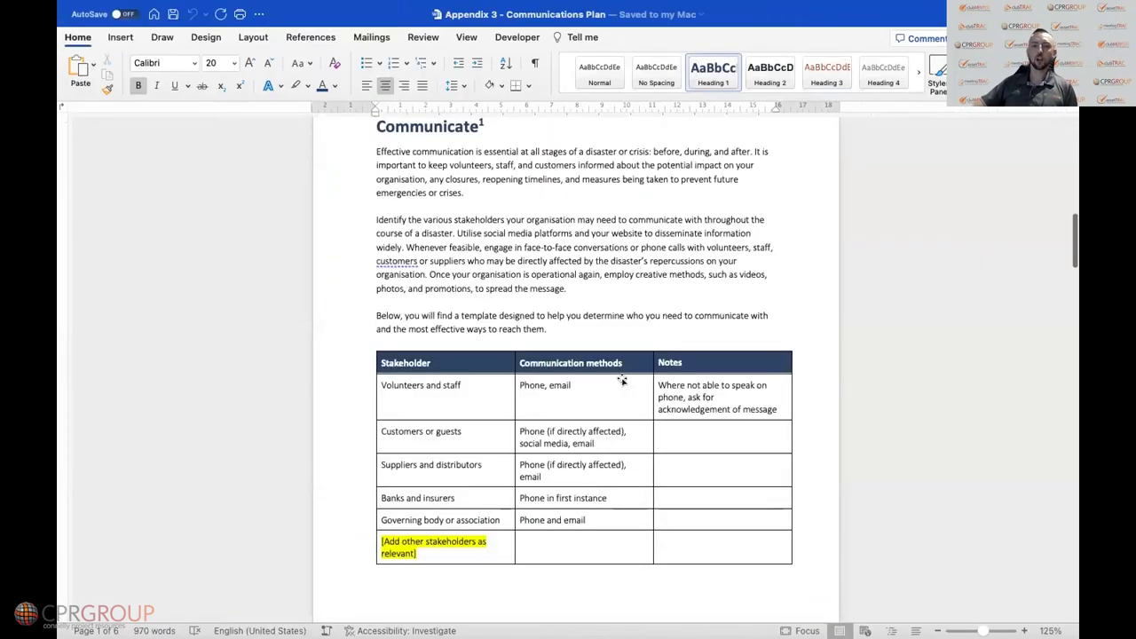
scroll(622, 379, down, 20)
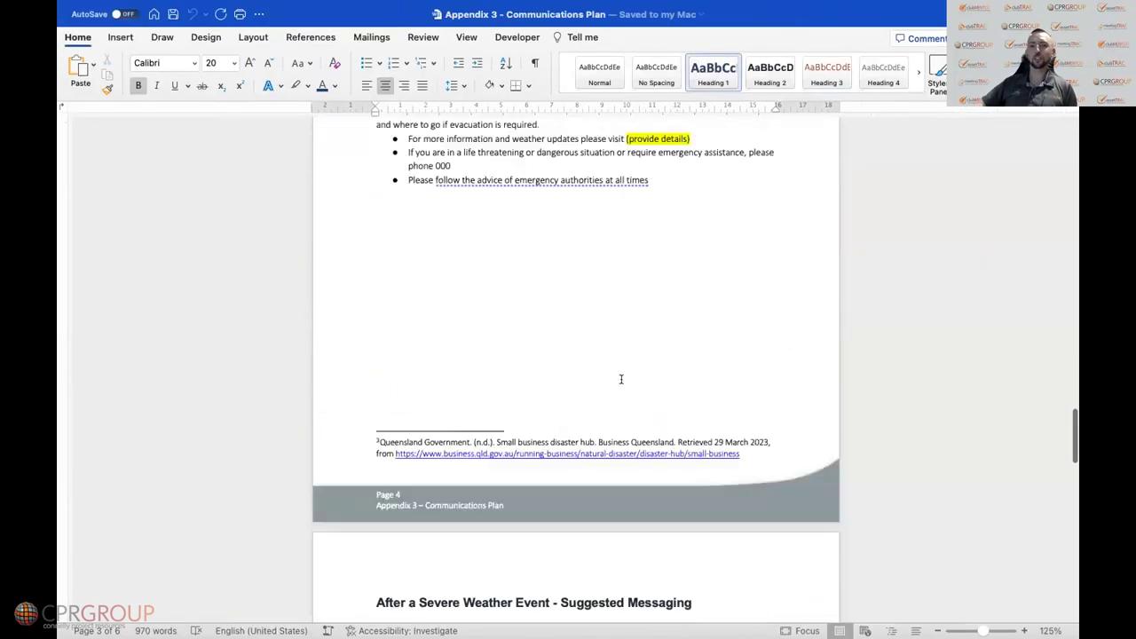
scroll(622, 379, down, 10)
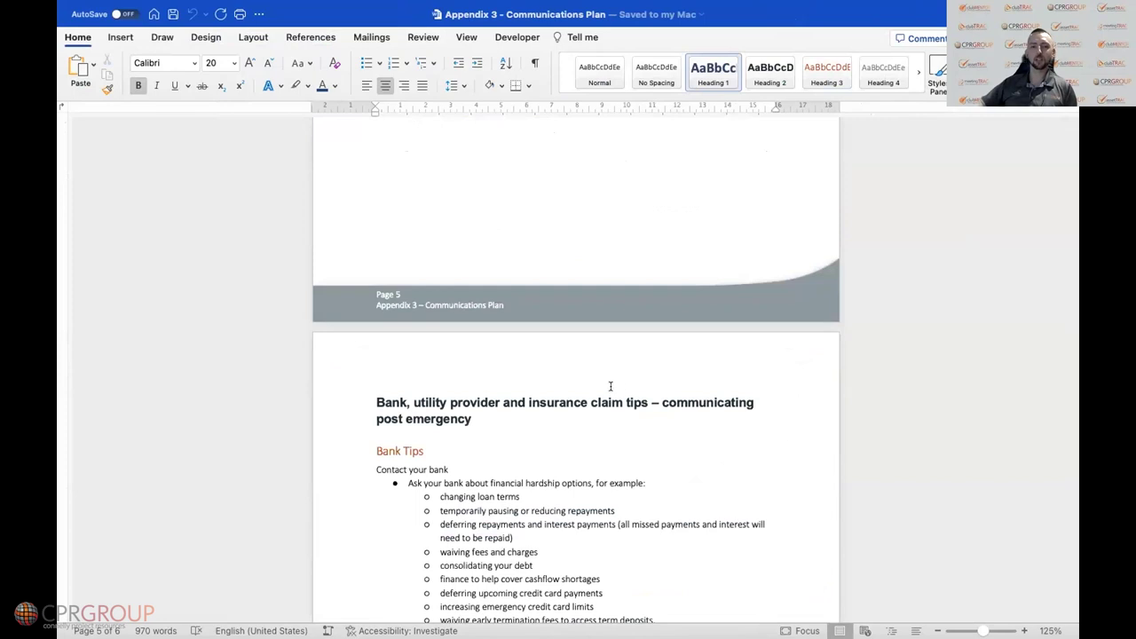
scroll(598, 392, down, 5)
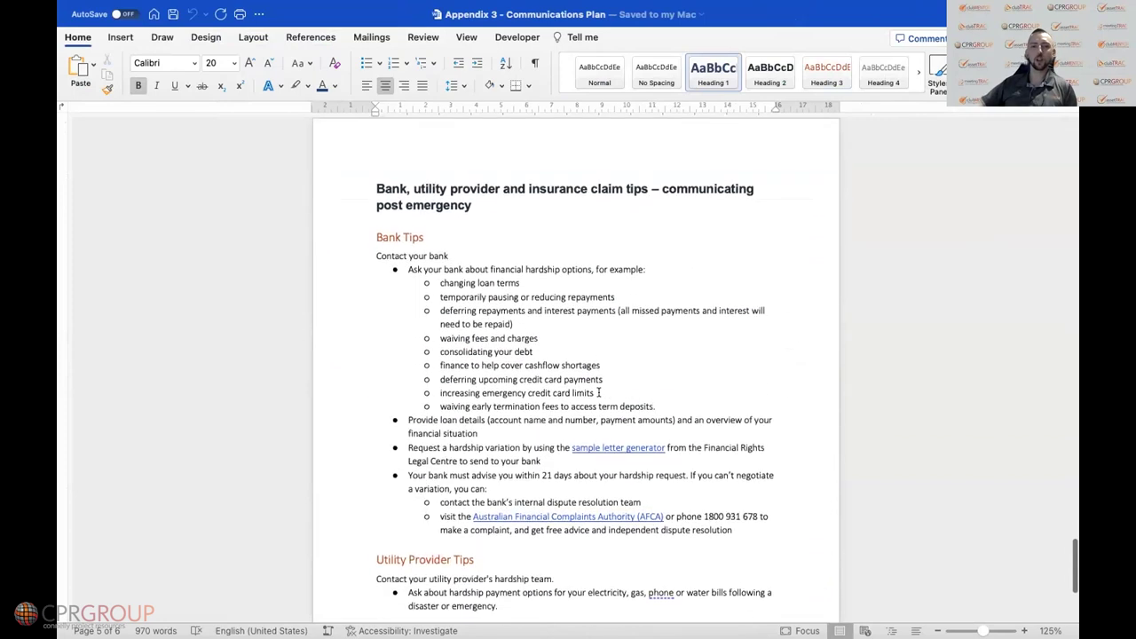
scroll(577, 391, down, 2)
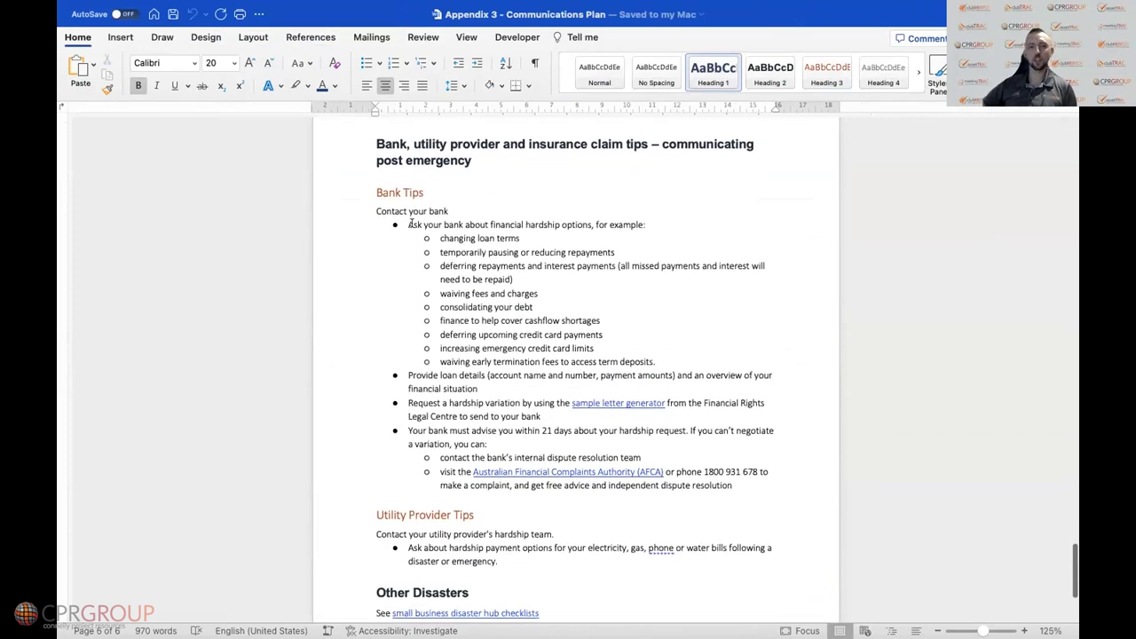
Read the Bank Tips on financial hardship options, the Utility Provider Tips and the Other Disasters link
scroll(516, 267, down, 2)
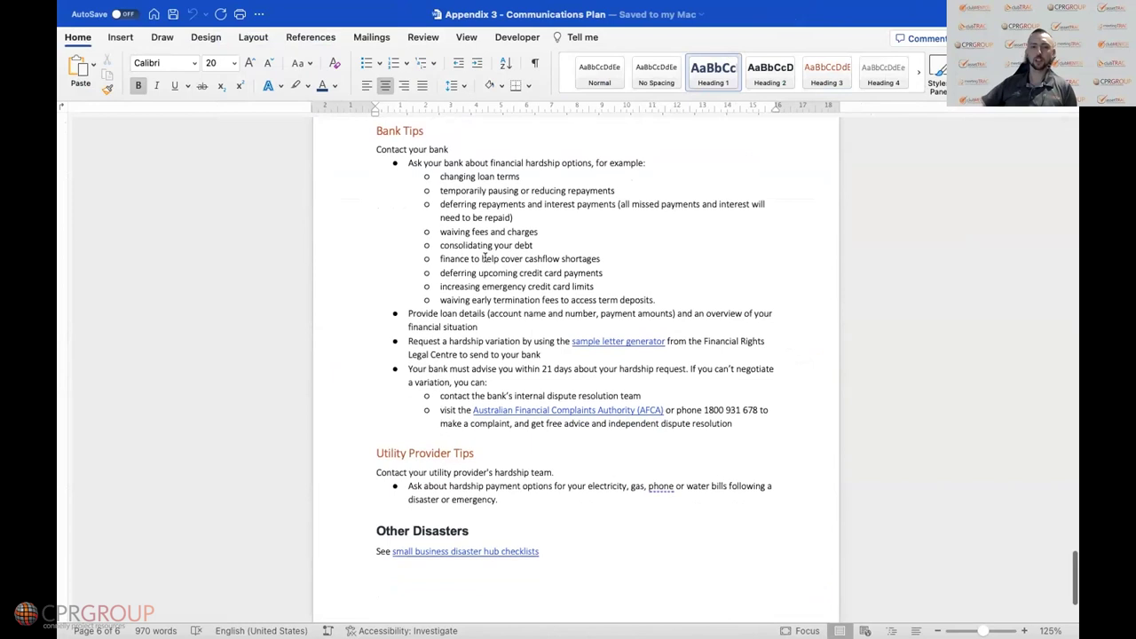
scroll(485, 256, down, 3)
scroll(485, 256, down, 2)
scroll(466, 371, down, 1)
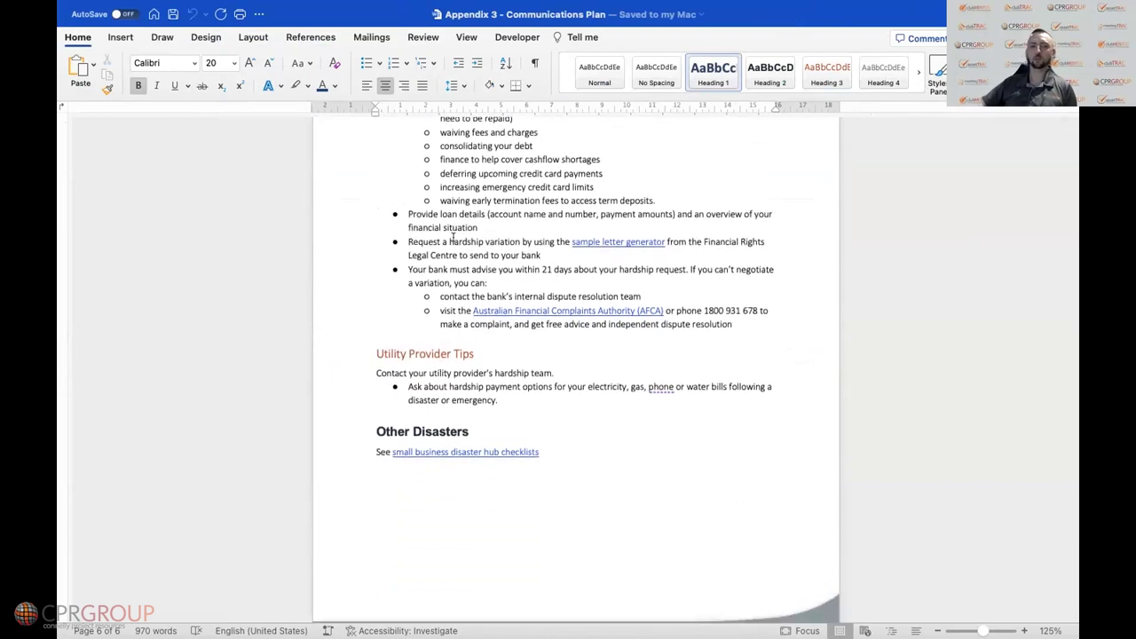
scroll(459, 236, up, 5)
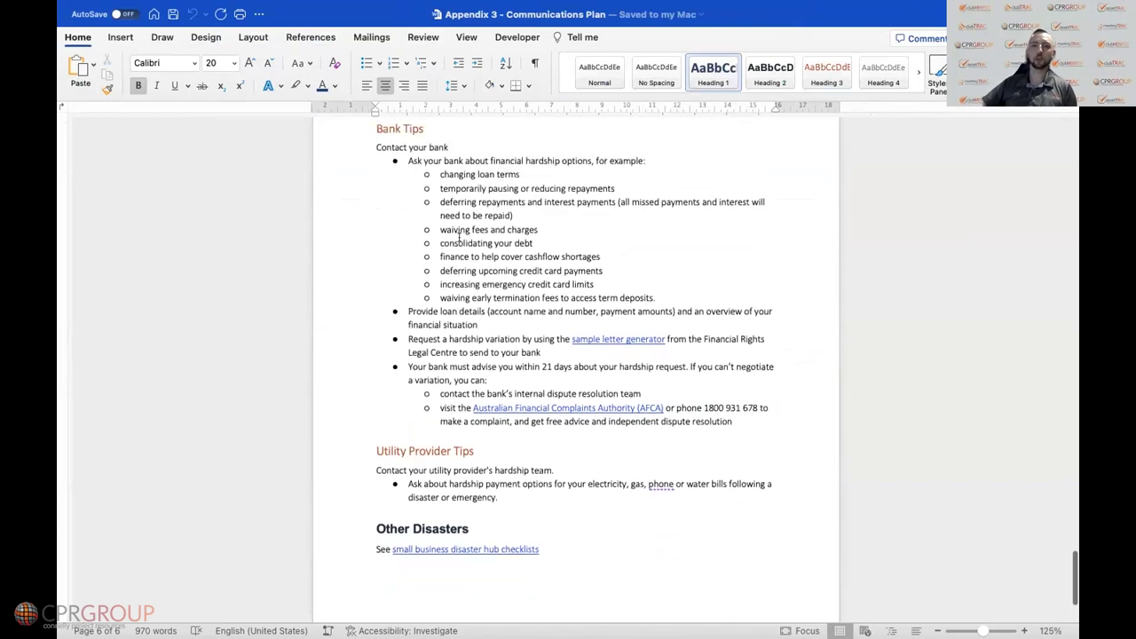
scroll(459, 237, down, 2)
scroll(459, 236, up, 5)
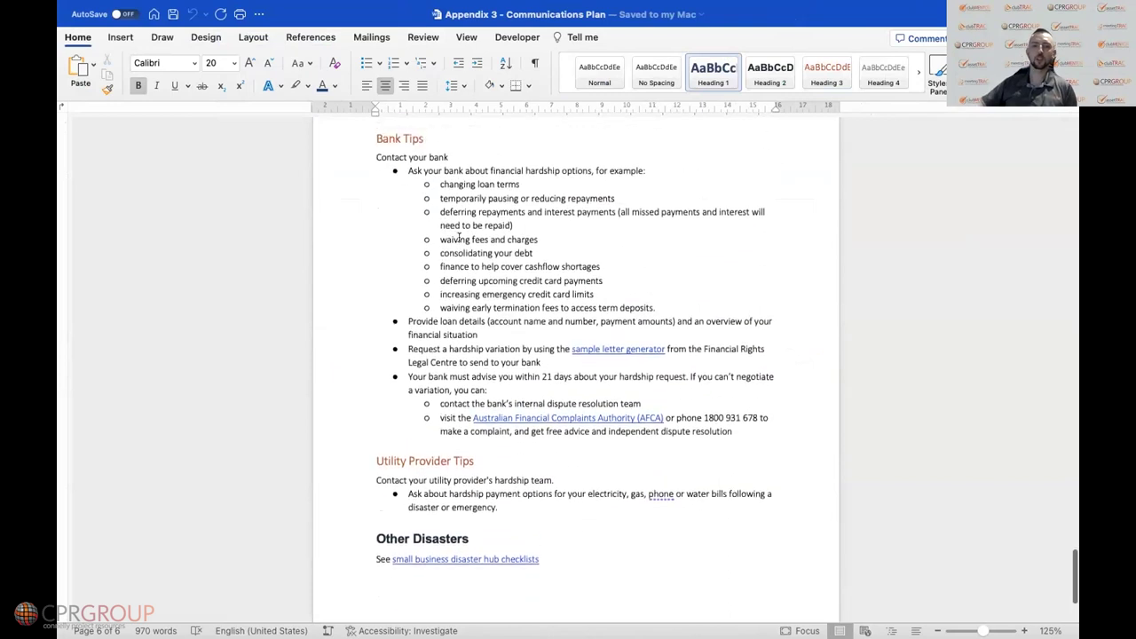
scroll(459, 236, down, 1)
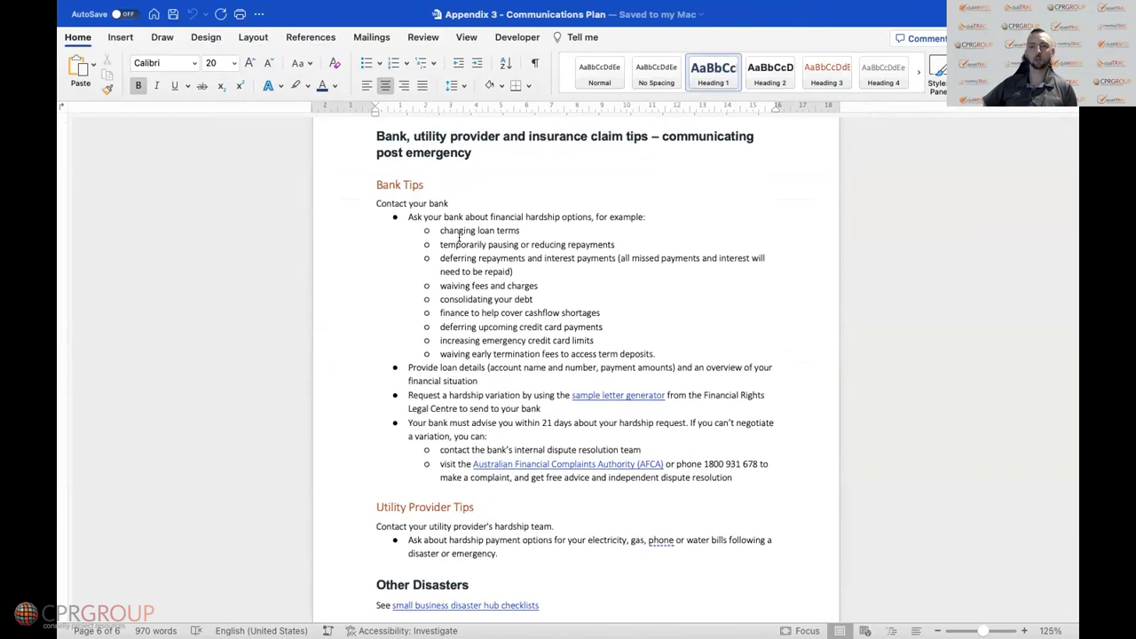
Skim back through the communications plan to the Who to Communicate with and How to Communicate section
scroll(459, 236, up, 5)
scroll(459, 236, down, 20)
scroll(459, 236, up, 10)
scroll(459, 236, up, 20)
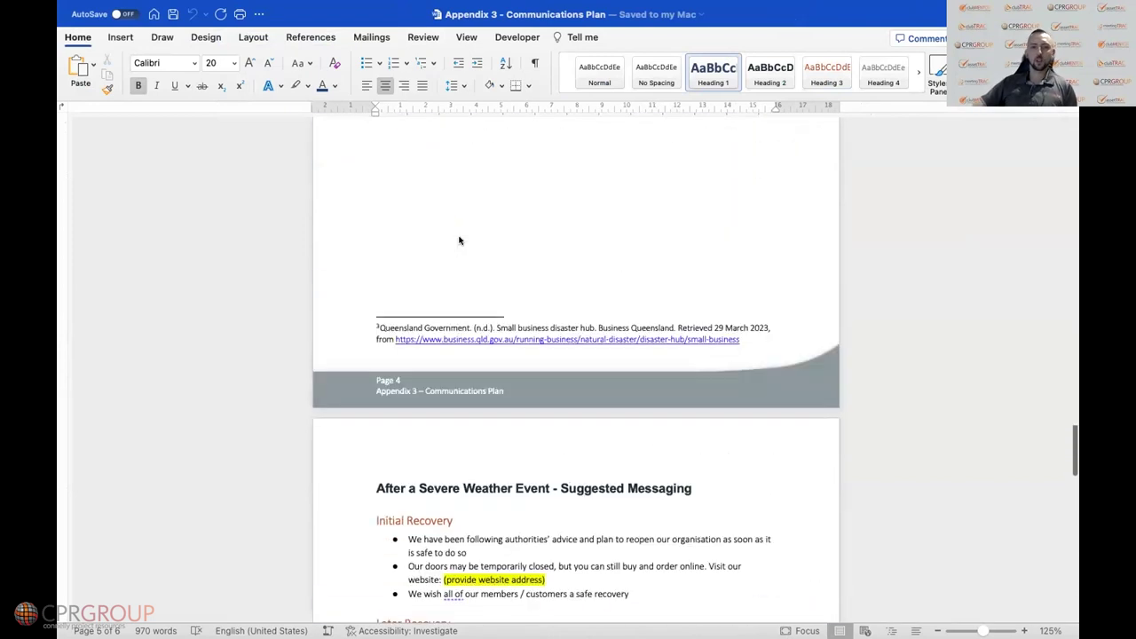
scroll(459, 236, down, 10)
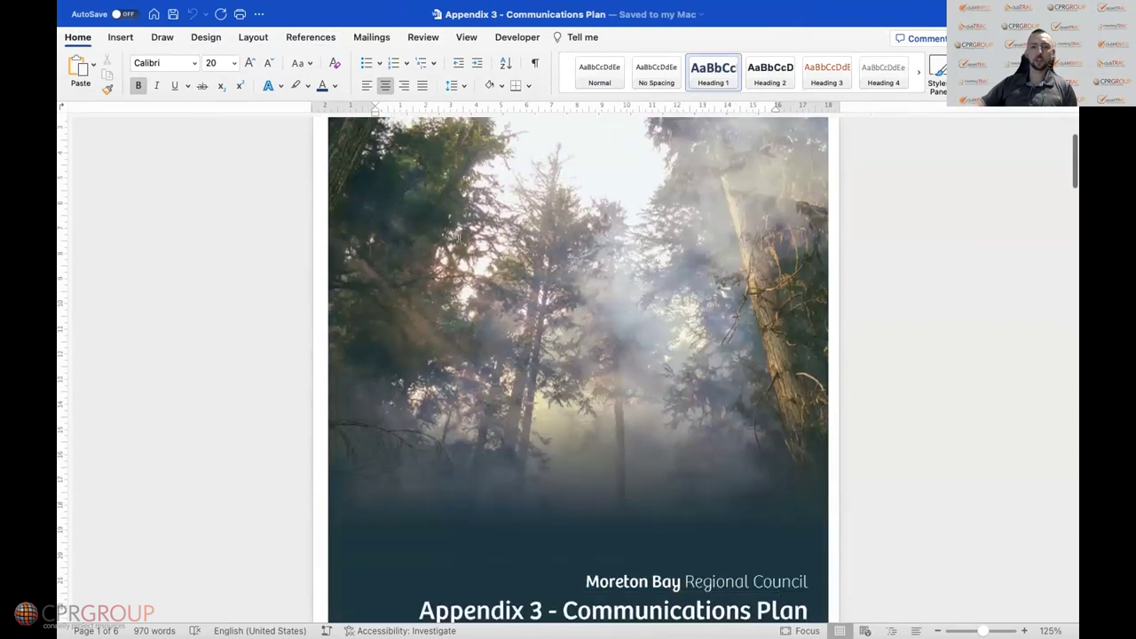
scroll(459, 237, down, 15)
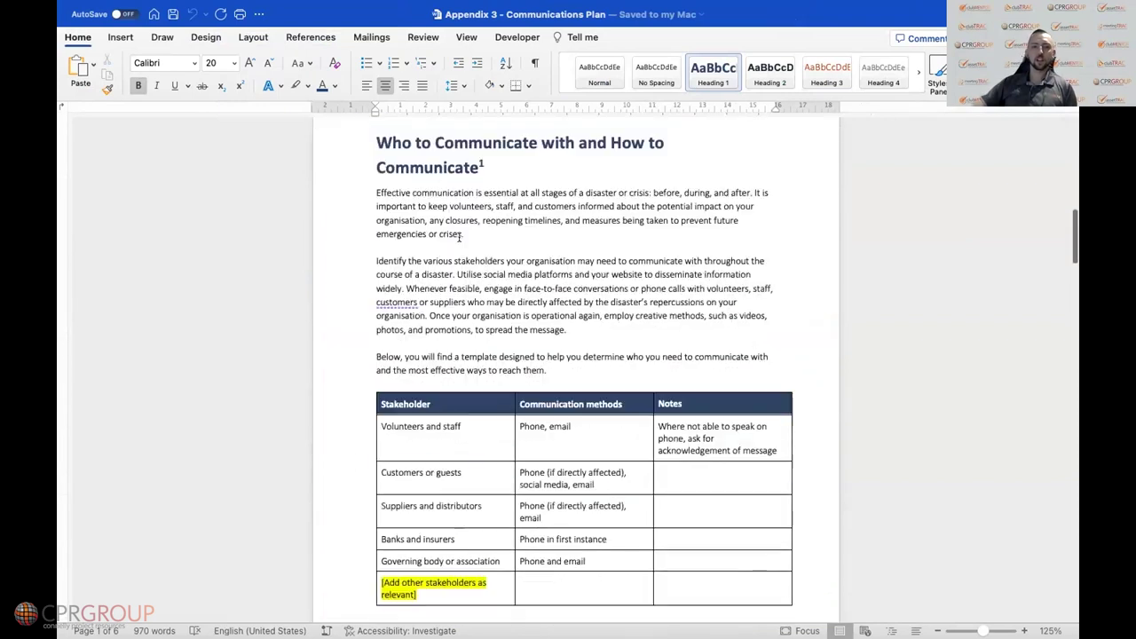
Examine the stakeholder table's communication methods and notes, down to the highlighted row for adding other stakeholders
scroll(459, 236, up, 1)
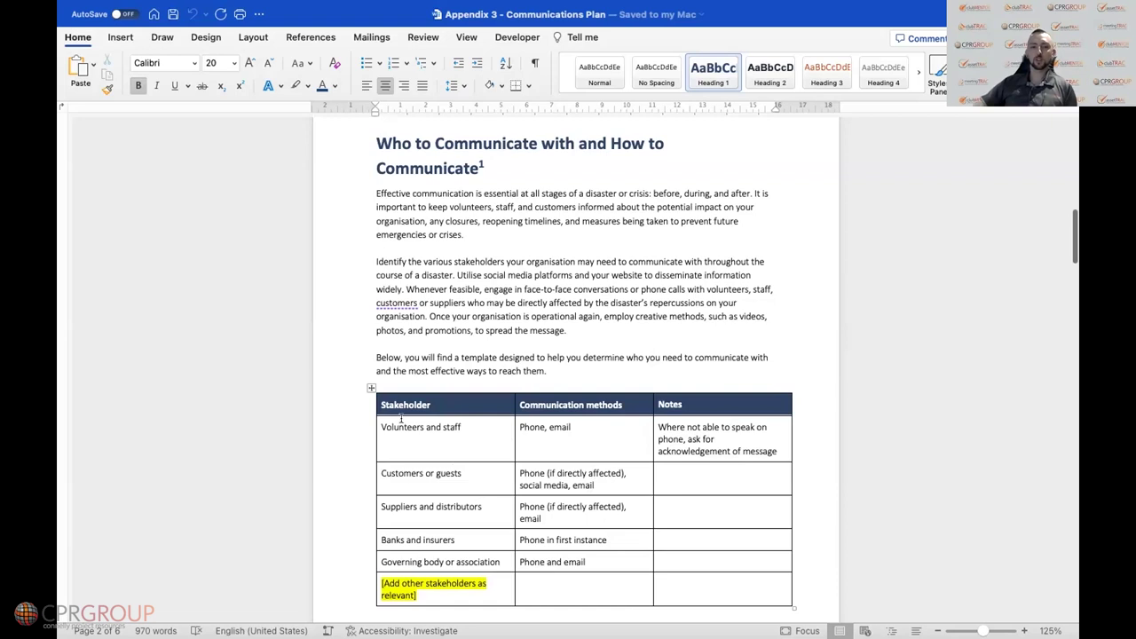
scroll(560, 463, down, 1)
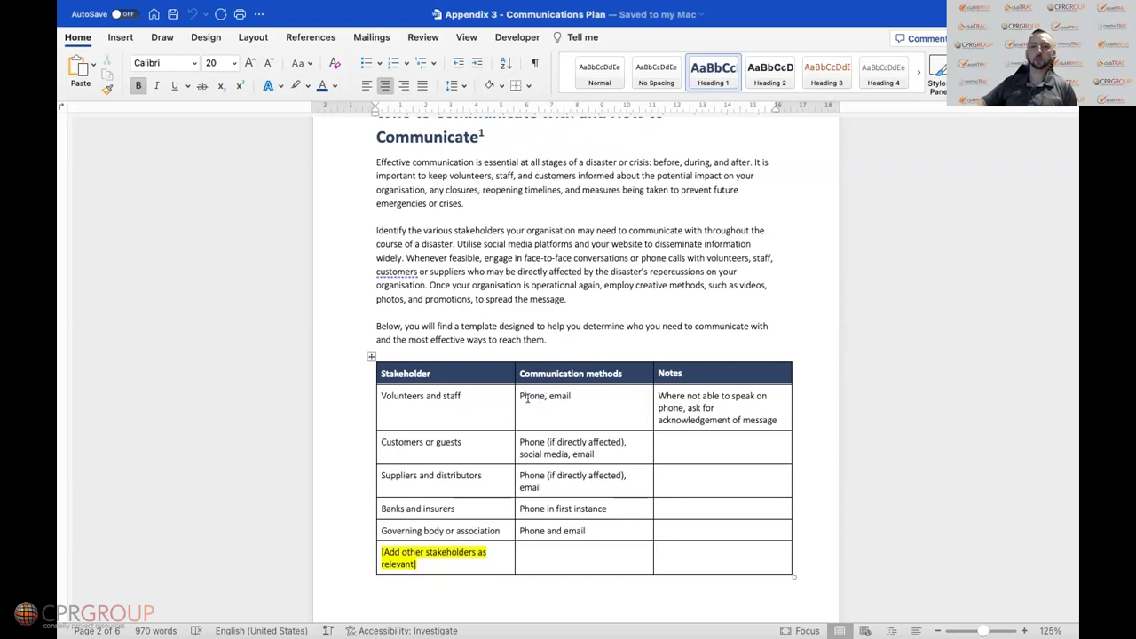
scroll(584, 418, down, 2)
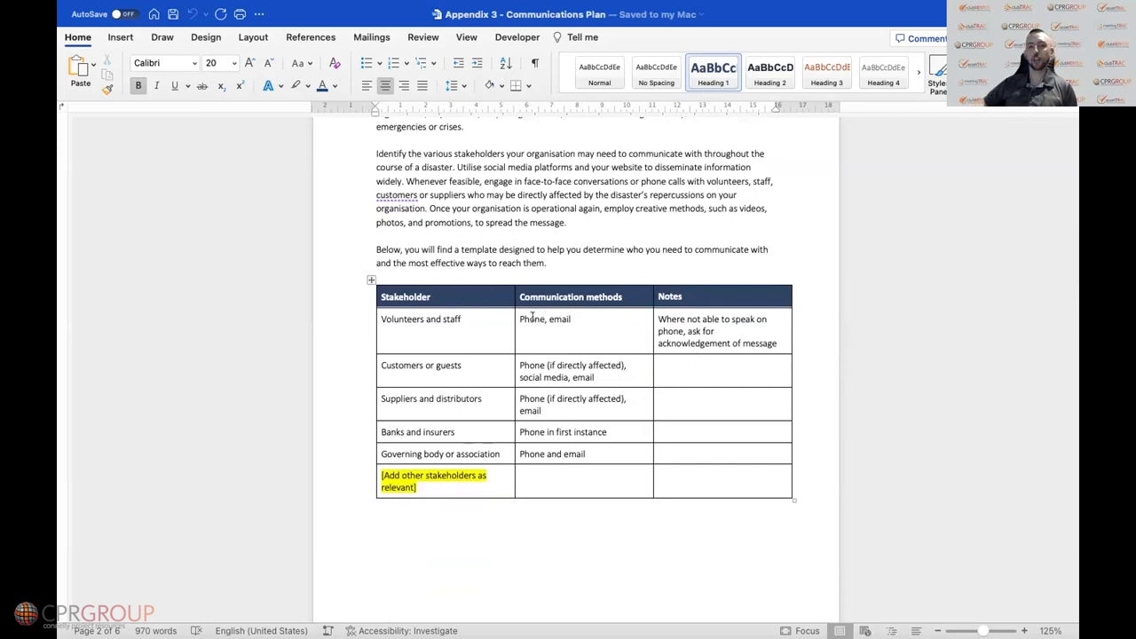
scroll(543, 318, down, 1)
scroll(543, 318, down, 1)
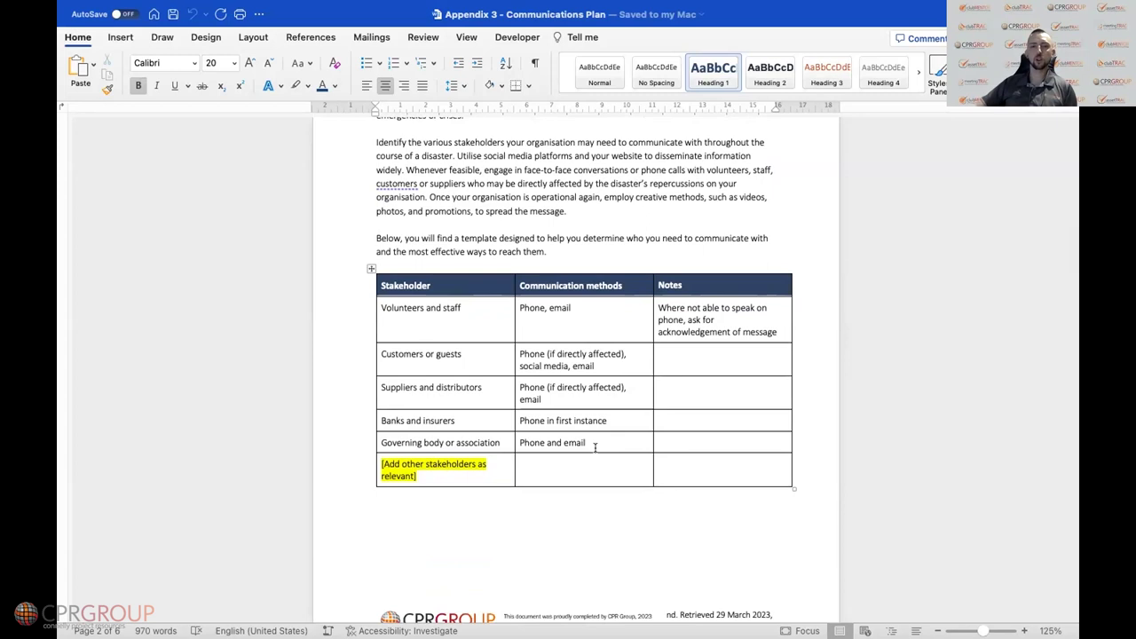
Continue past the stakeholder table to the Communication Cascades section and read its explanation of how cascades work
scroll(591, 442, down, 3)
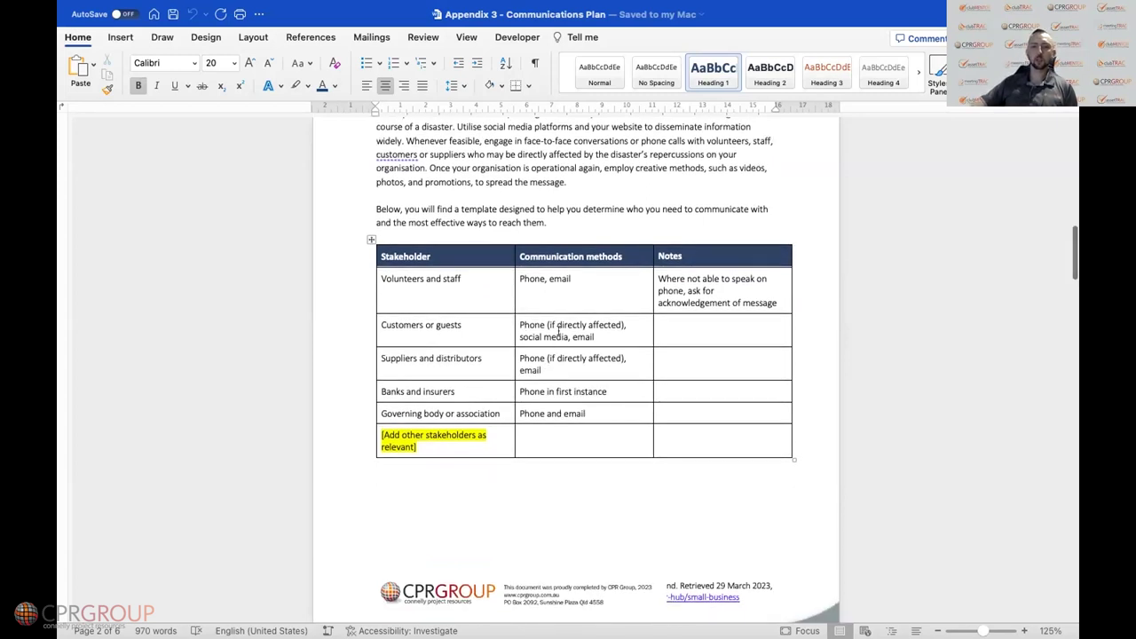
scroll(559, 330, down, 3)
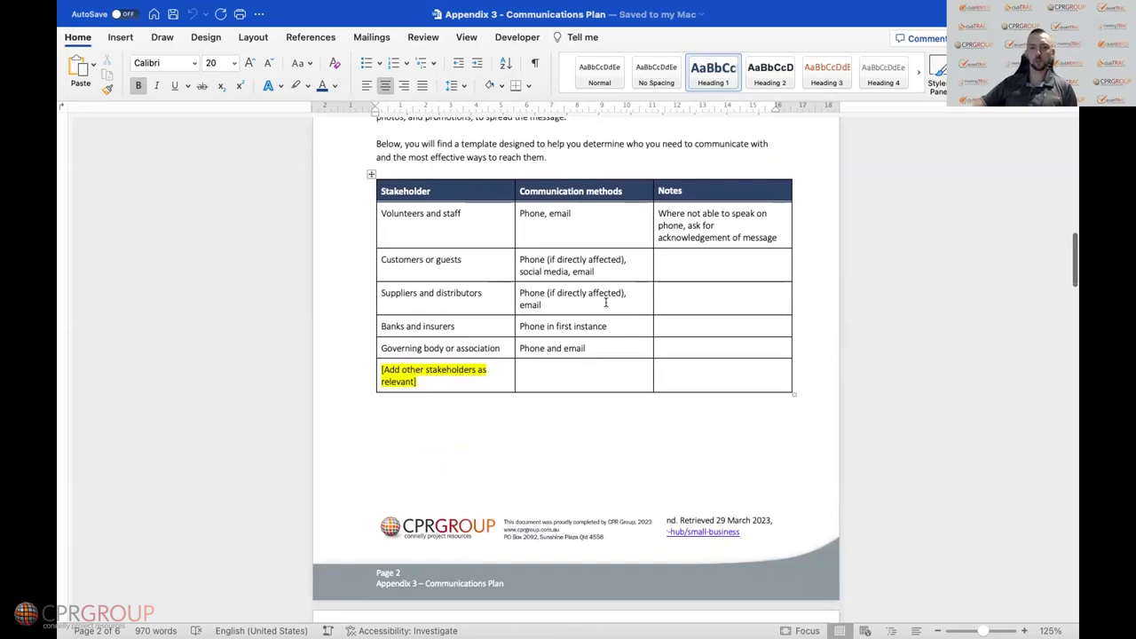
scroll(573, 316, down, 4)
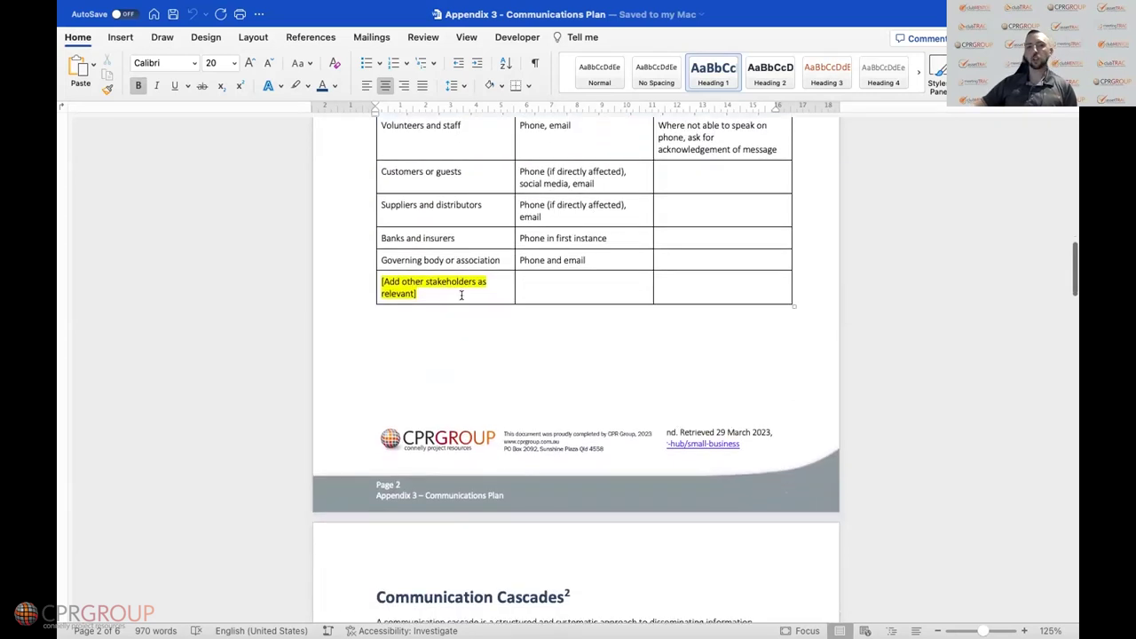
scroll(461, 295, down, 15)
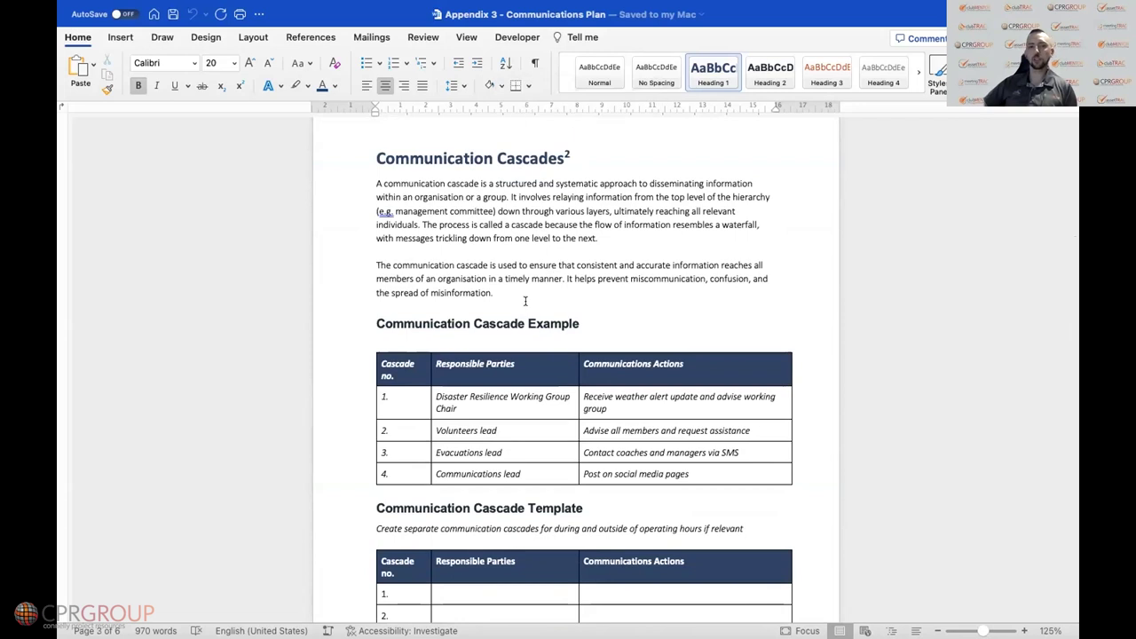
scroll(558, 311, down, 2)
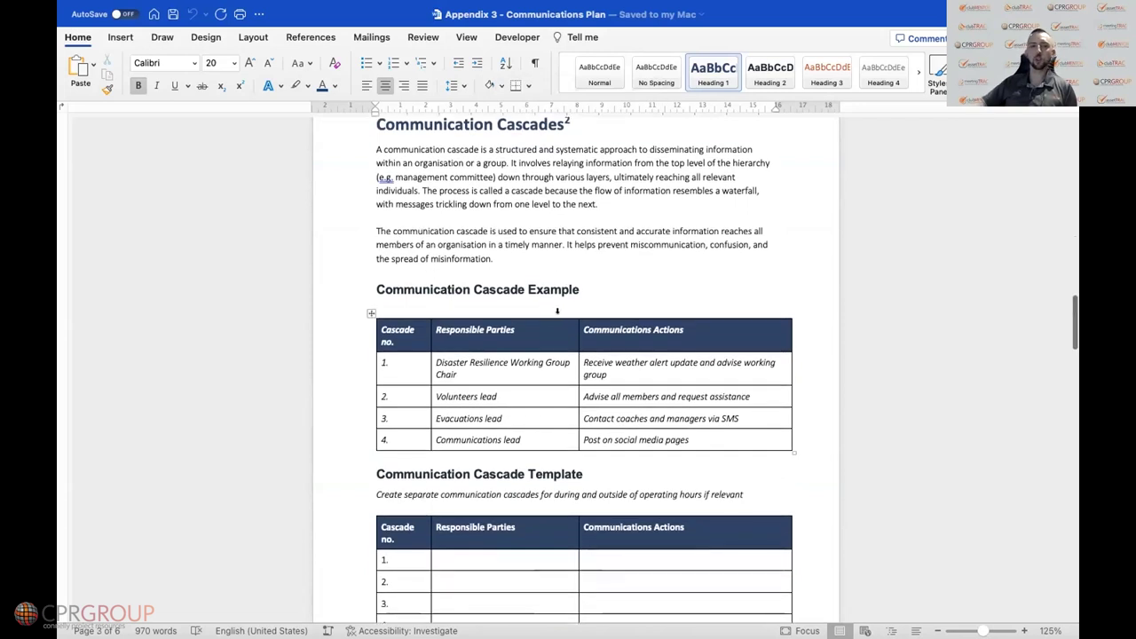
scroll(560, 313, down, 1)
scroll(562, 317, up, 1)
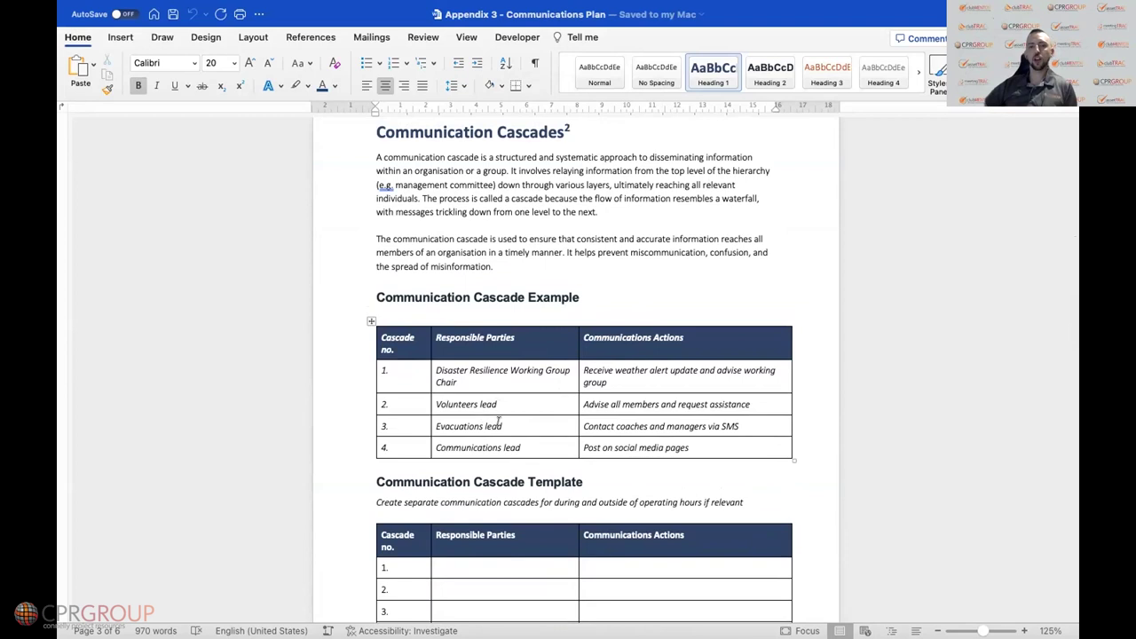
Examine the Communication Cascade Example's responsible parties and communications actions, down to the blank Communication Cascade Template
scroll(497, 421, down, 1)
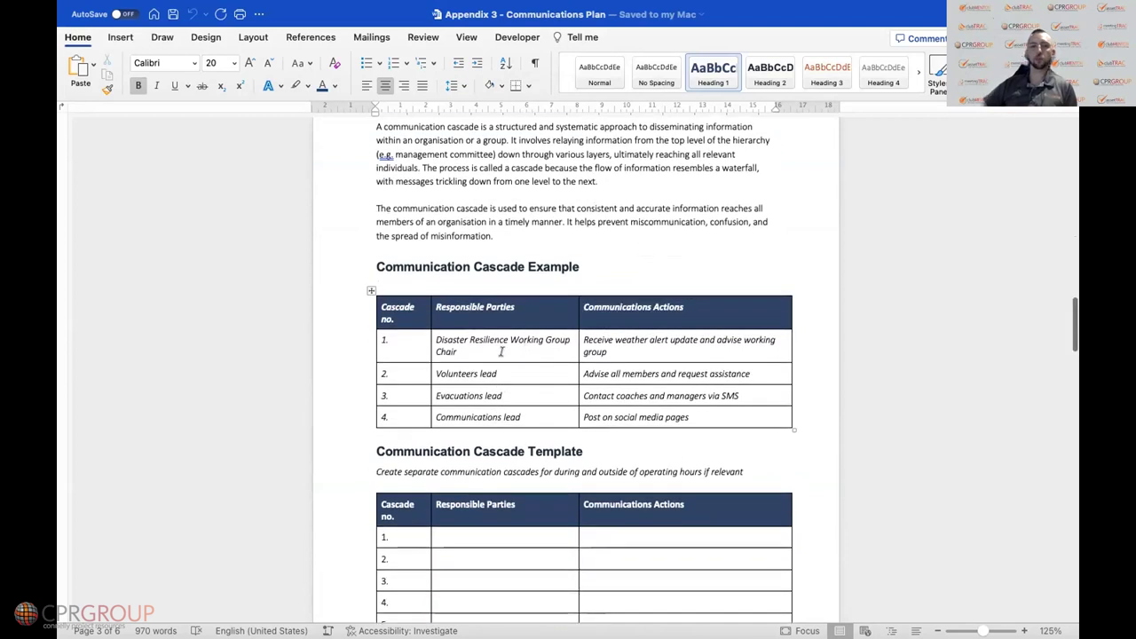
scroll(475, 346, down, 2)
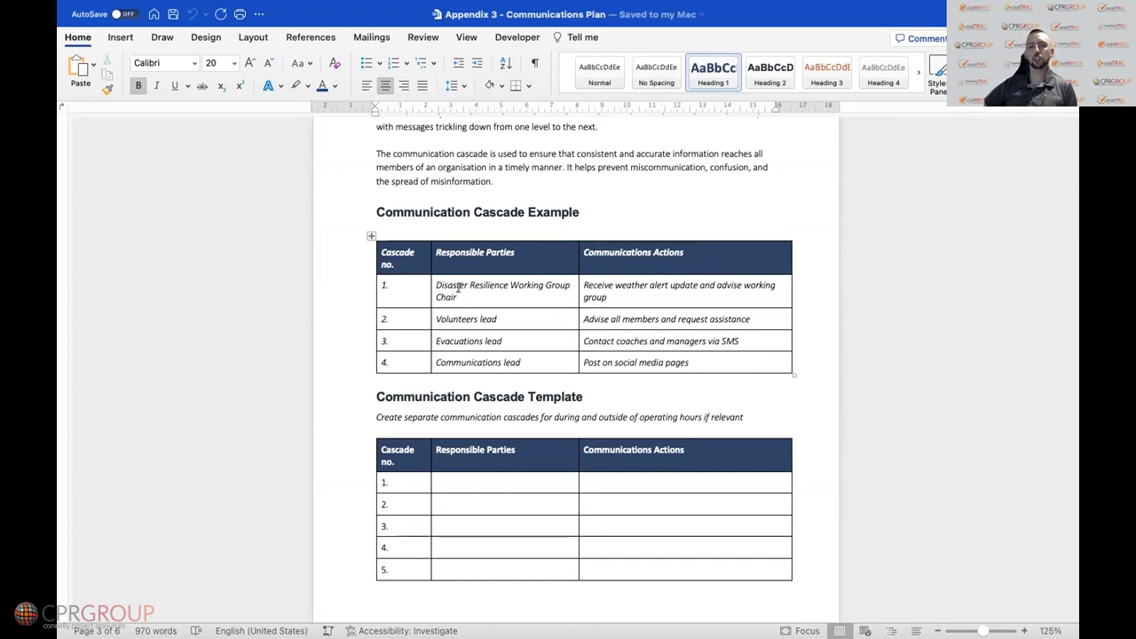
scroll(471, 286, up, 1)
scroll(566, 283, down, 1)
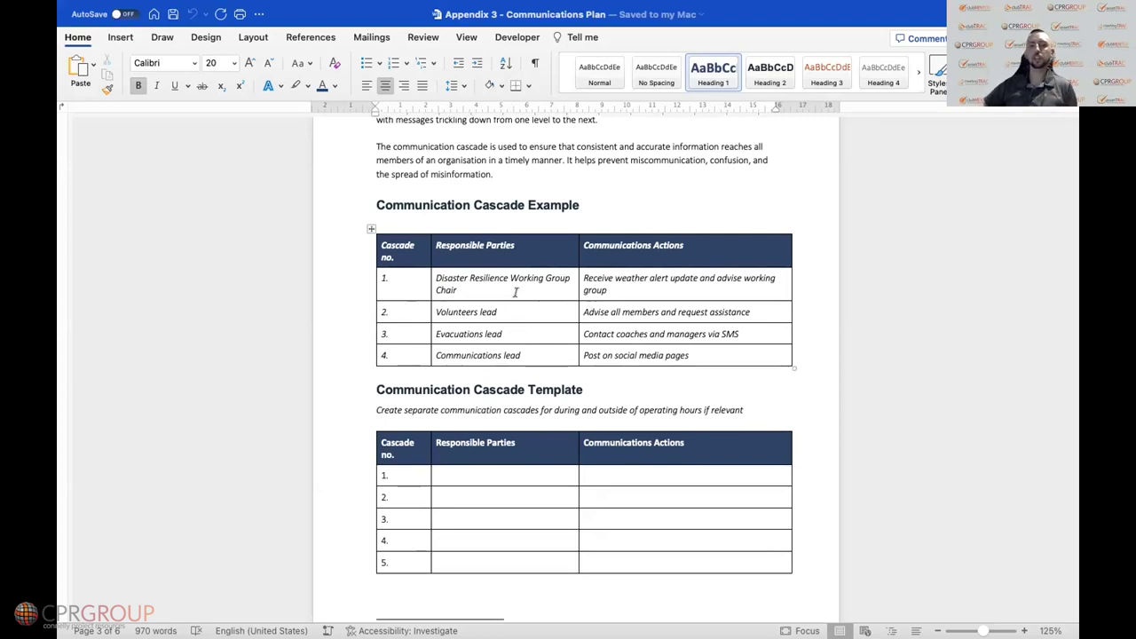
scroll(482, 298, down, 1)
scroll(465, 277, down, 1)
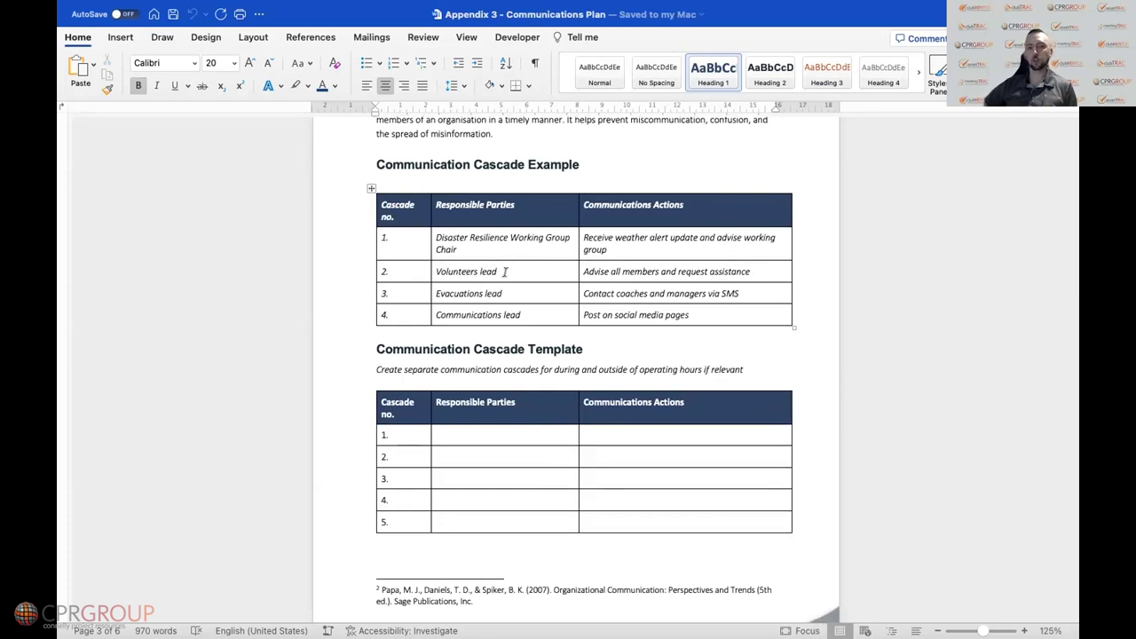
scroll(511, 267, down, 3)
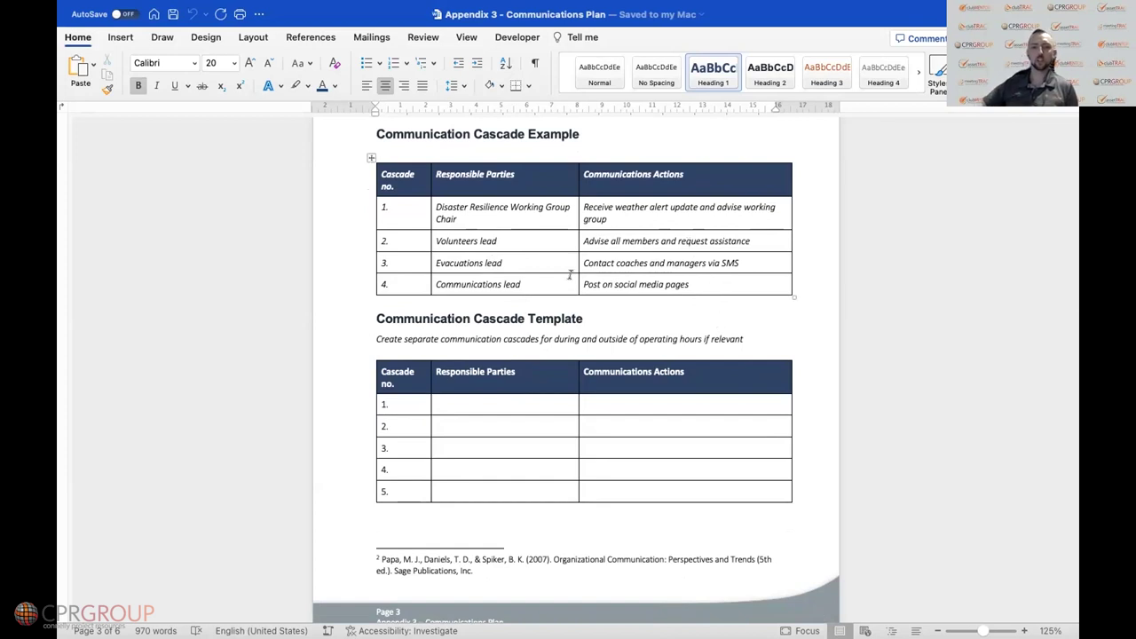
scroll(535, 282, down, 1)
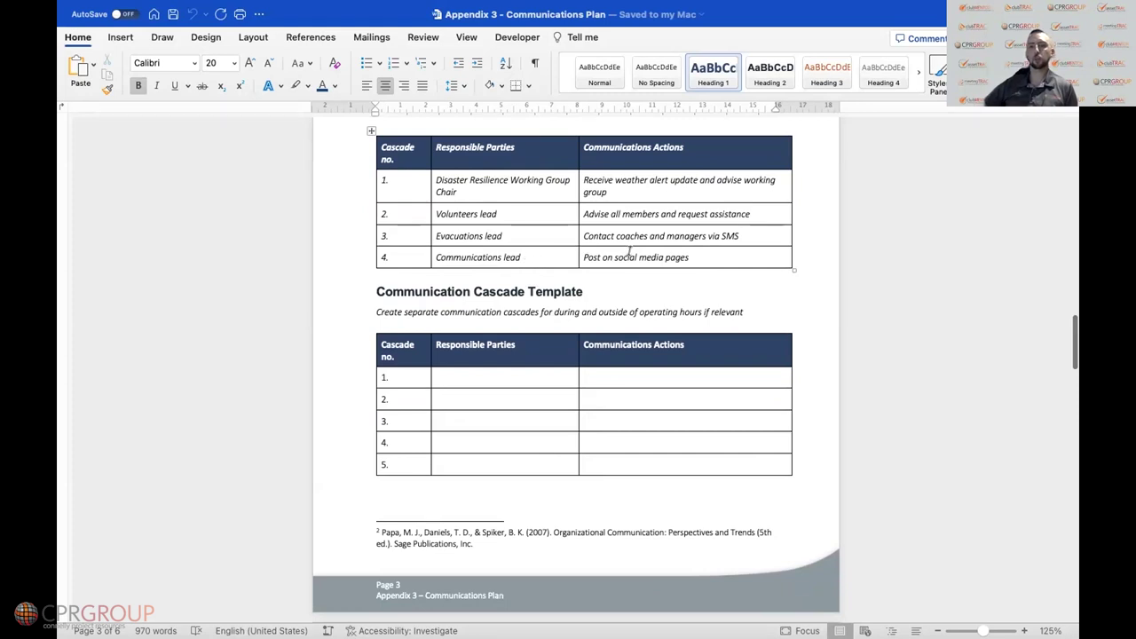
scroll(604, 259, down, 1)
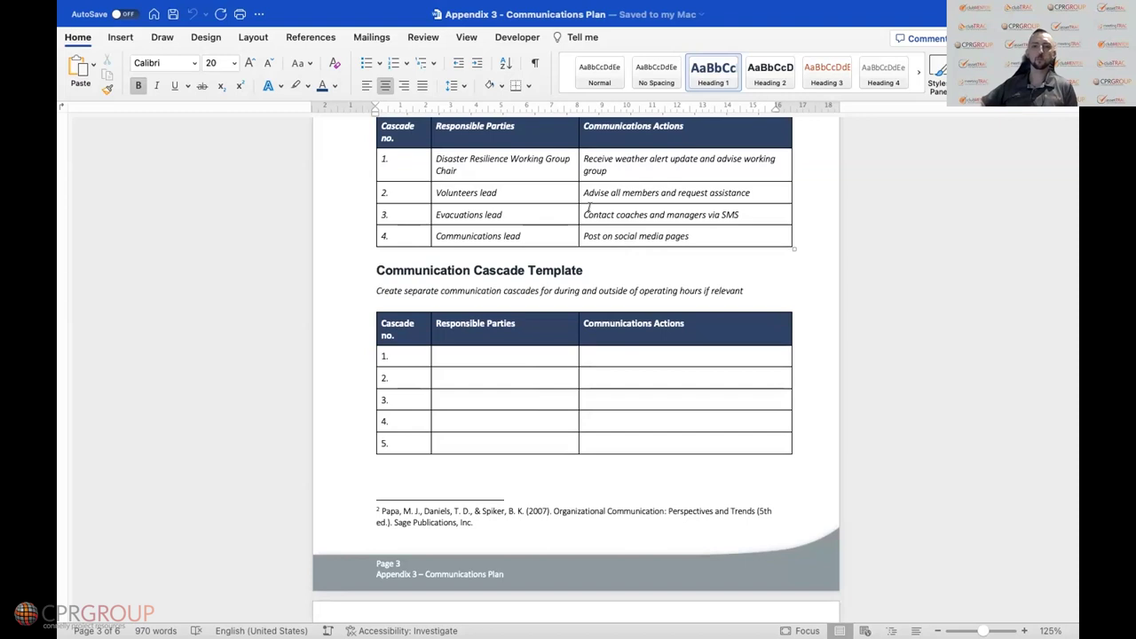
scroll(542, 238, down, 2)
Read the Suggested Messaging for before, during and after a severe weather event, including the initial and later recovery messages
scroll(542, 238, down, 20)
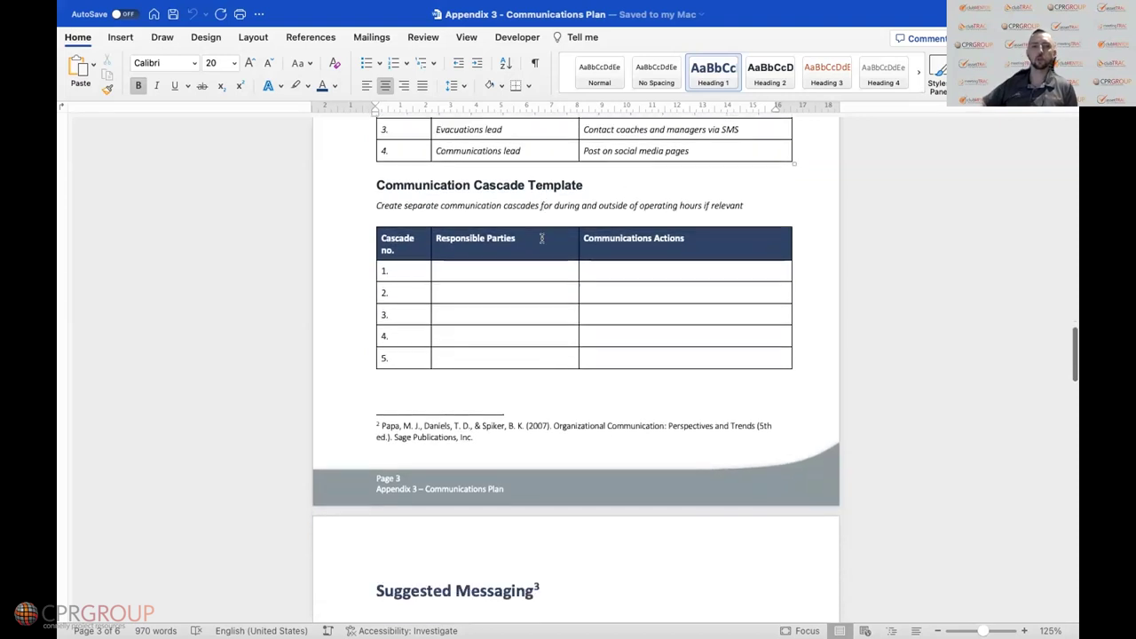
scroll(542, 238, down, 2)
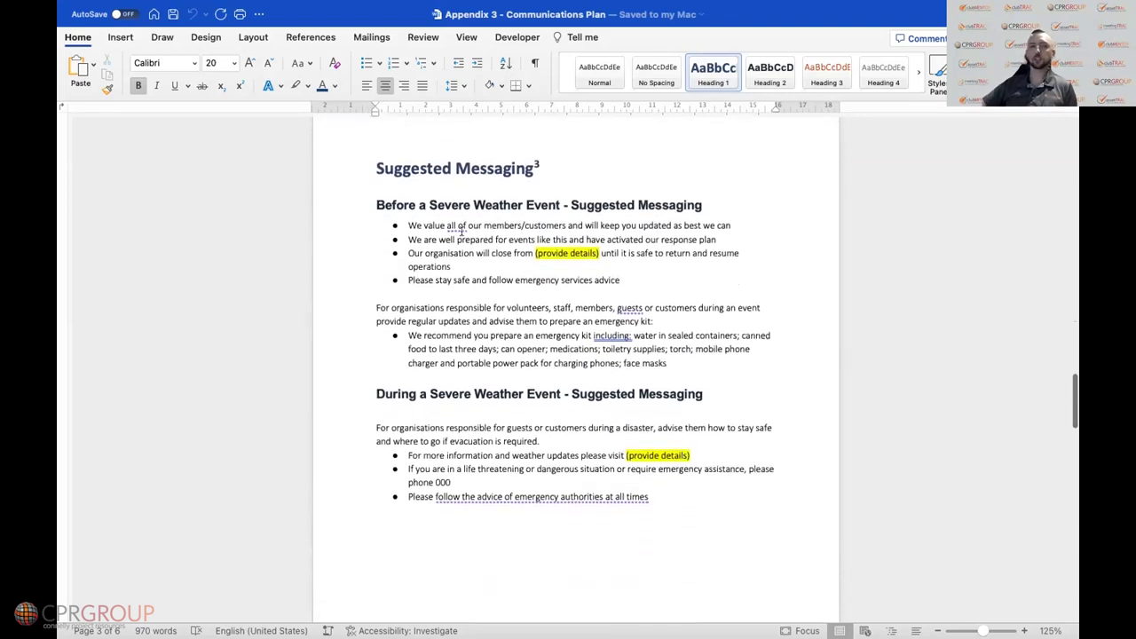
scroll(495, 284, down, 2)
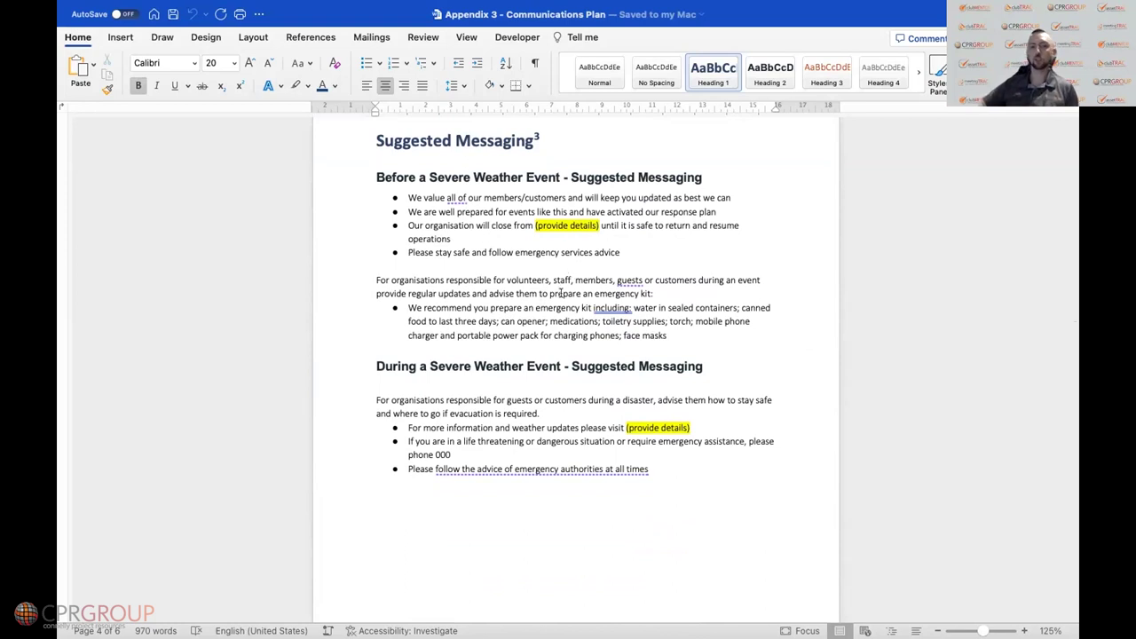
scroll(596, 378, down, 5)
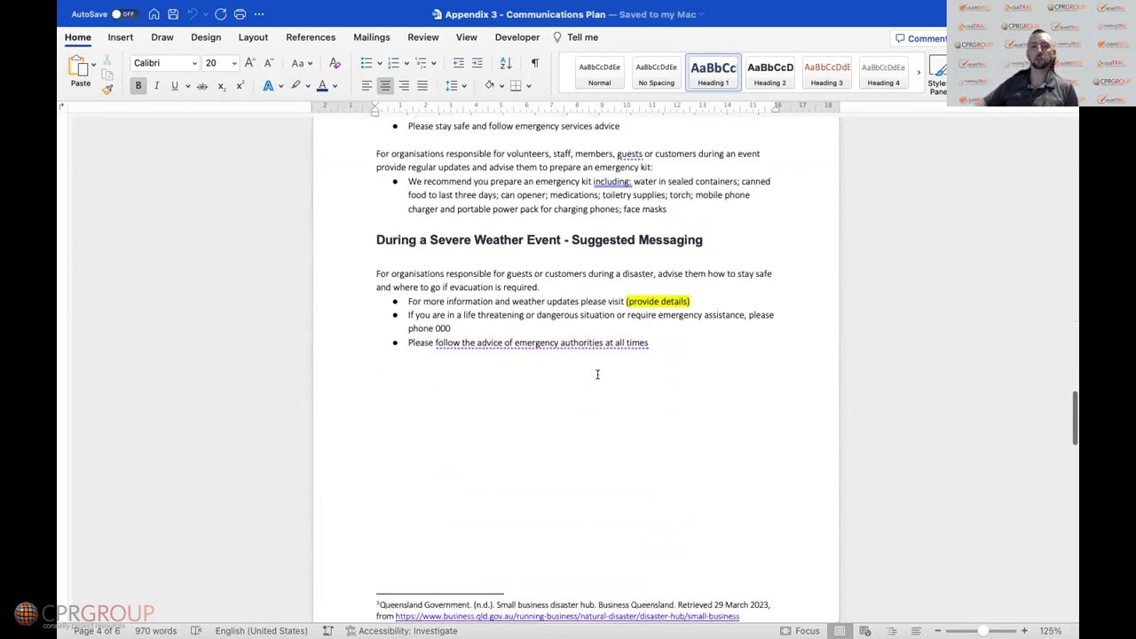
scroll(598, 375, down, 8)
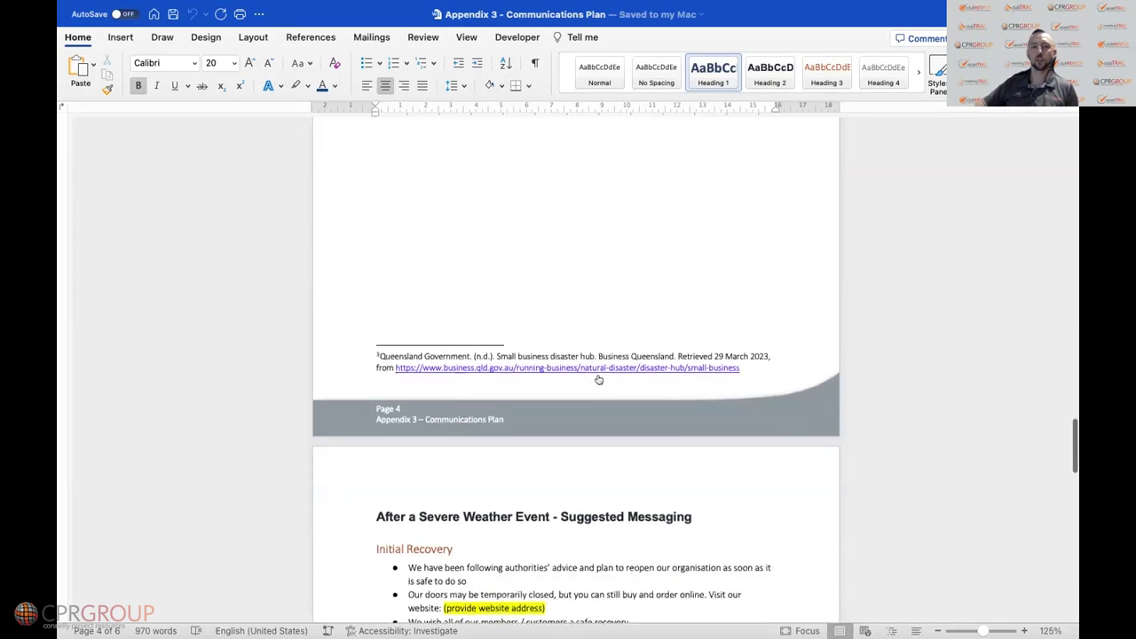
scroll(598, 377, down, 5)
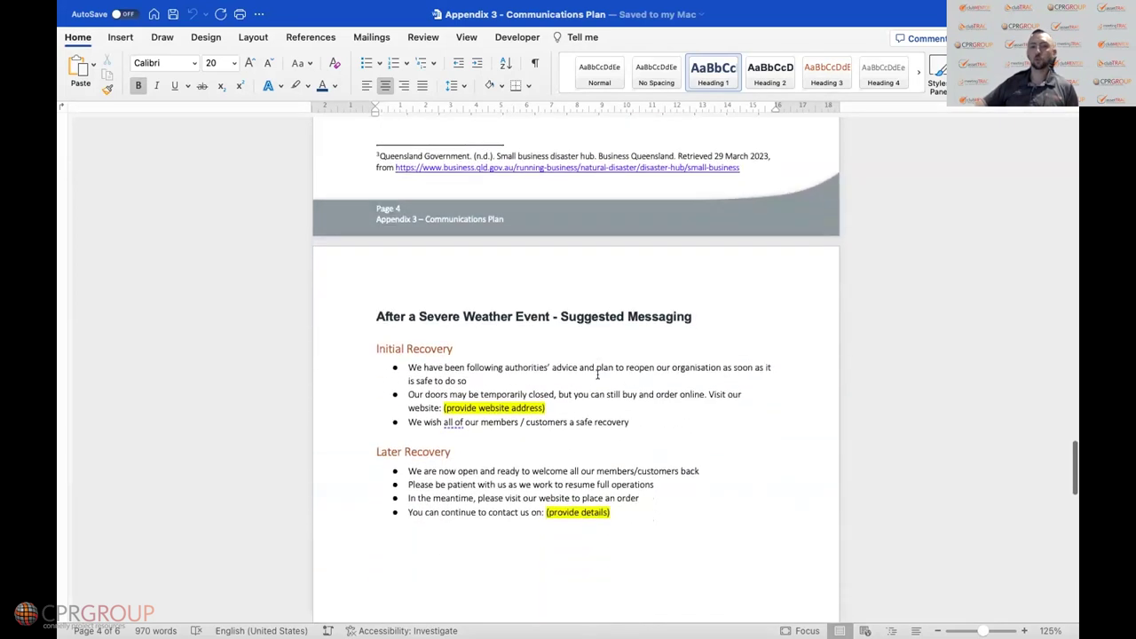
Switch back to the MBRC Disaster Resilience Action Plan Template and review the Early recovery table's information sheet and Wellbeing and Safety actions
scroll(655, 467, down, 1)
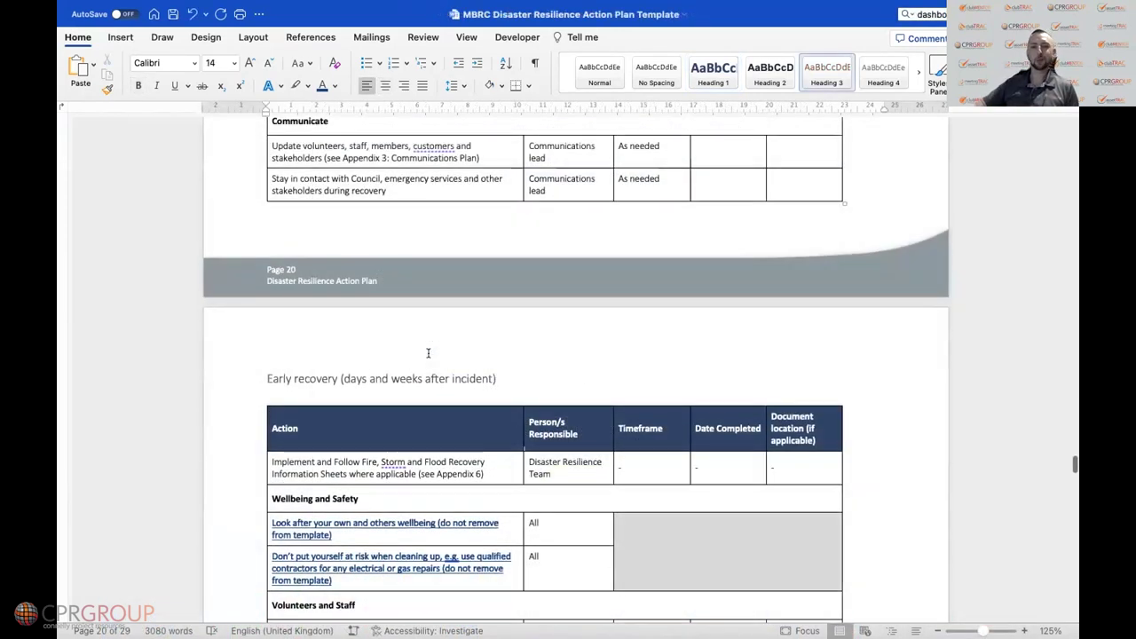
scroll(428, 353, down, 3)
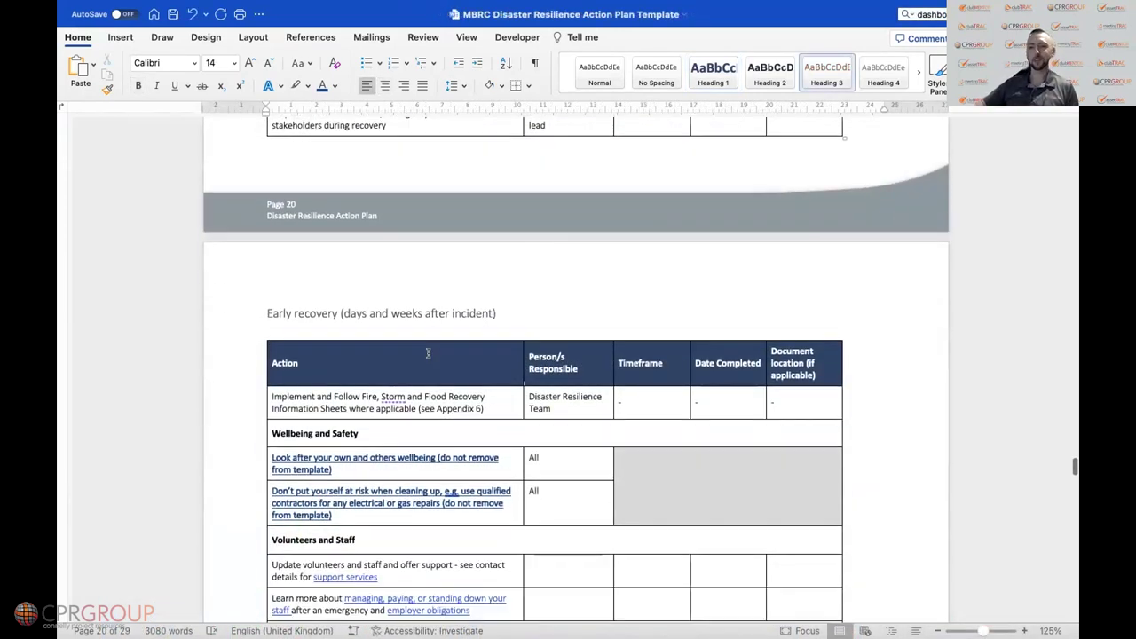
scroll(428, 353, down, 3)
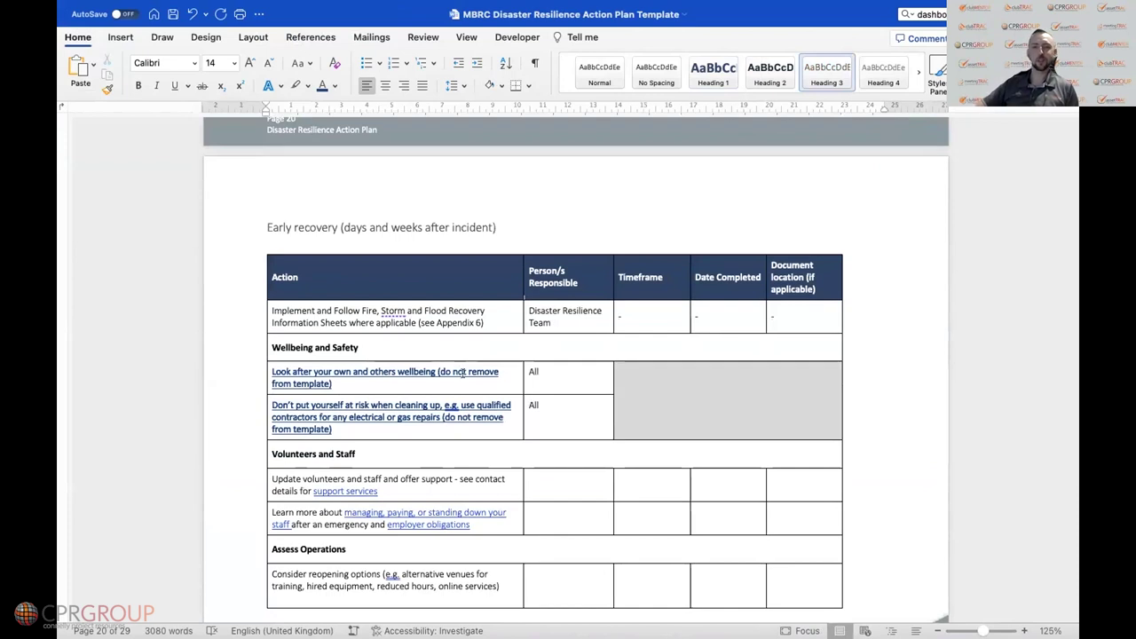
scroll(480, 377, down, 2)
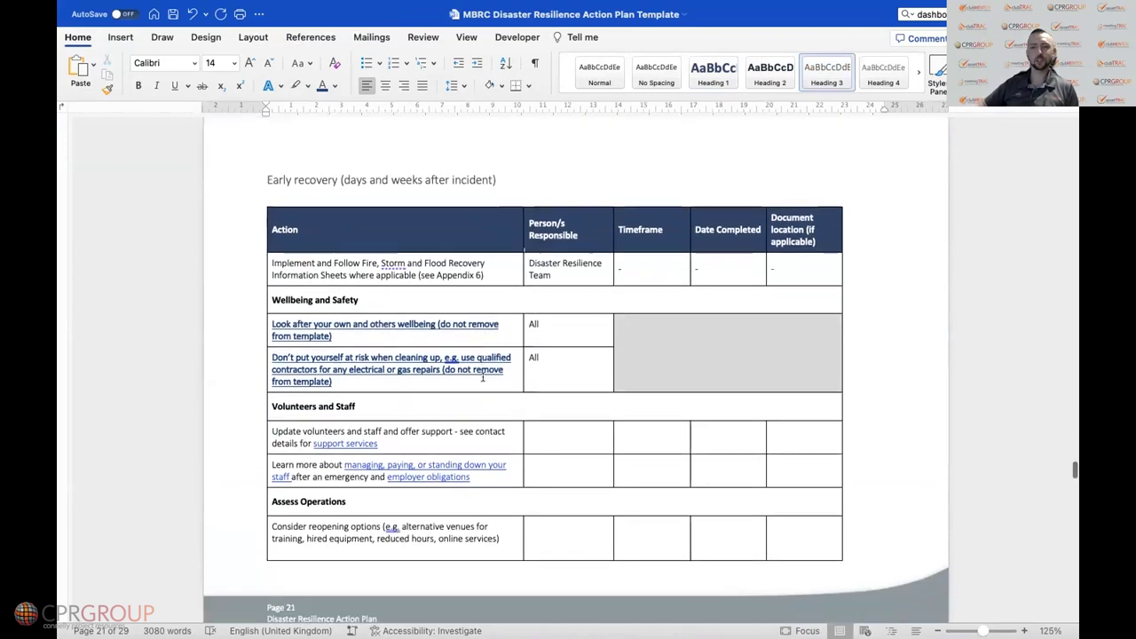
scroll(483, 378, down, 1)
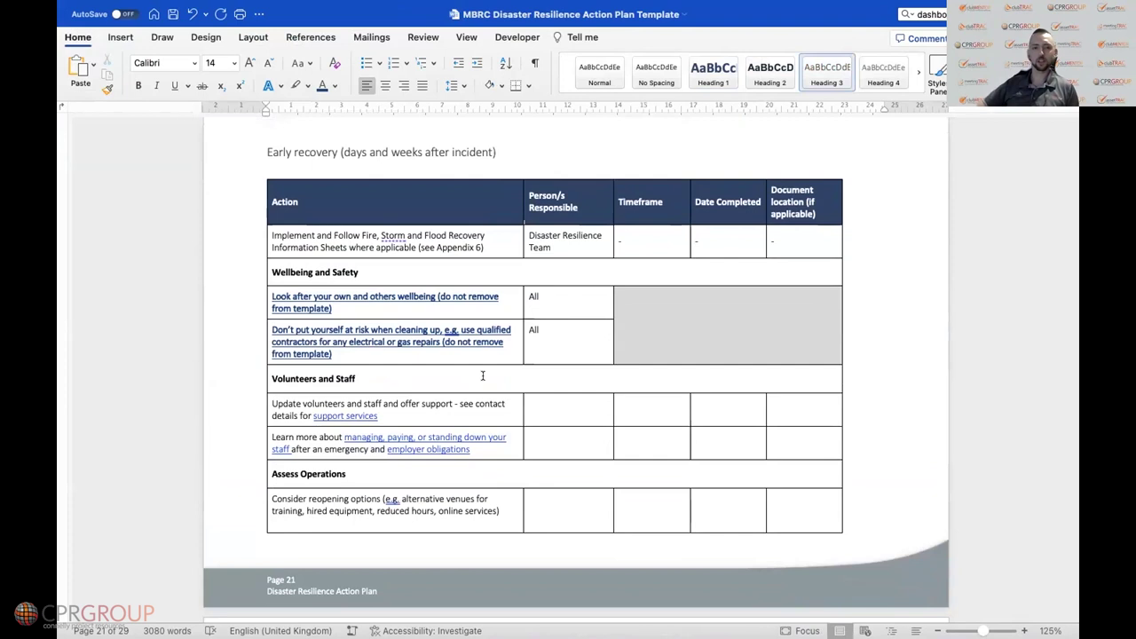
scroll(411, 304, down, 3)
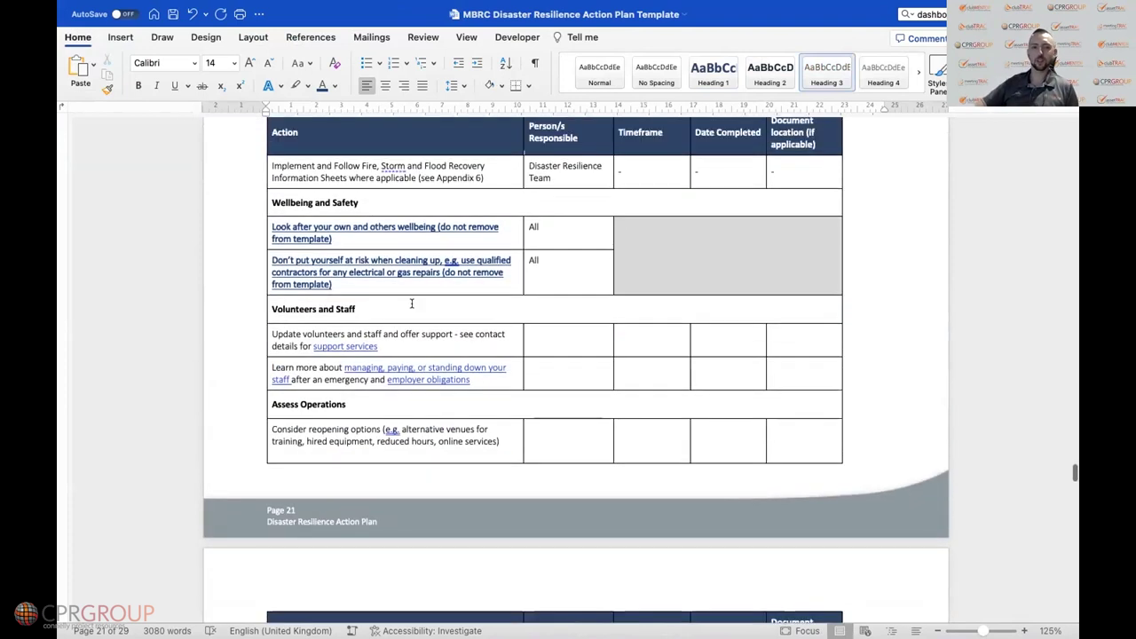
scroll(404, 266, up, 2)
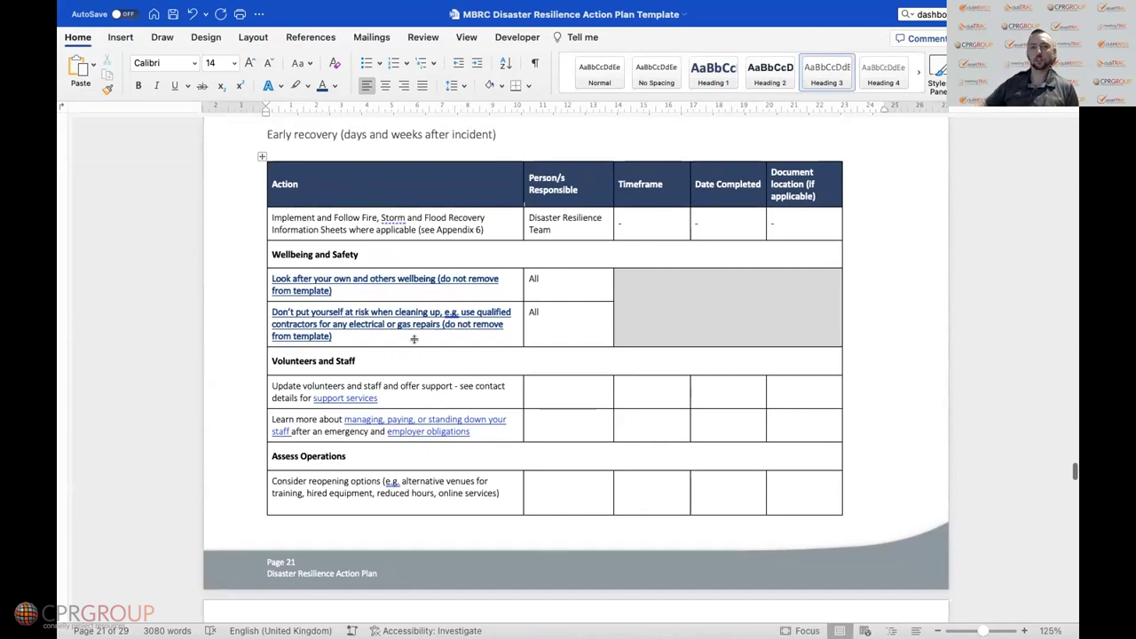
scroll(435, 296, up, 1)
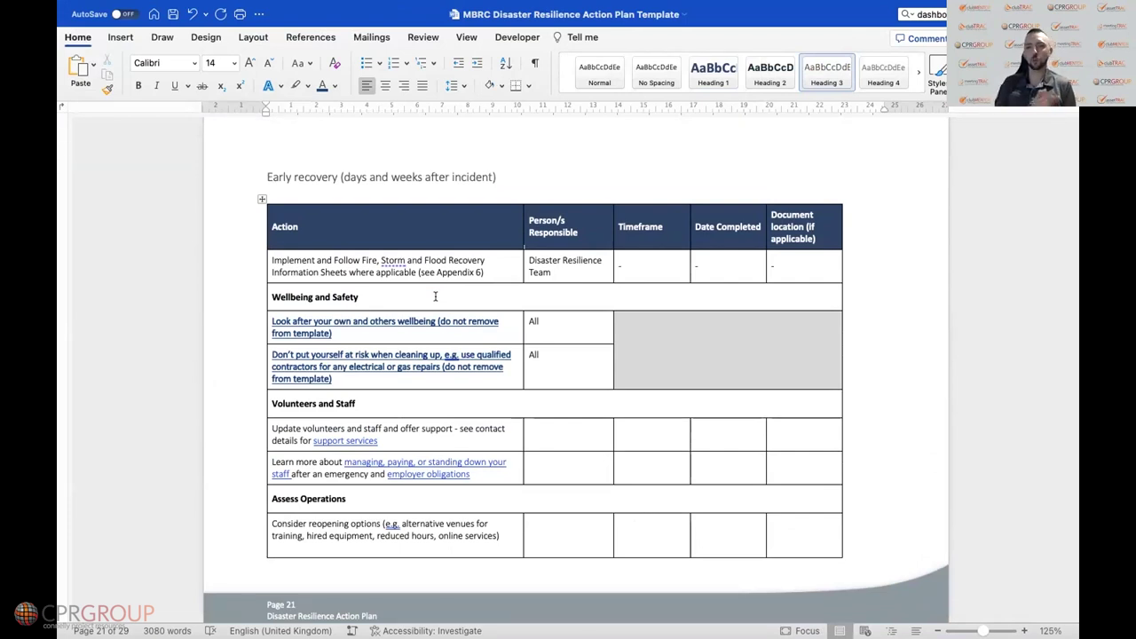
Review the Early recovery table's Volunteers and Staff actions with their support links, and the Assess Operations reopening options
scroll(440, 343, down, 2)
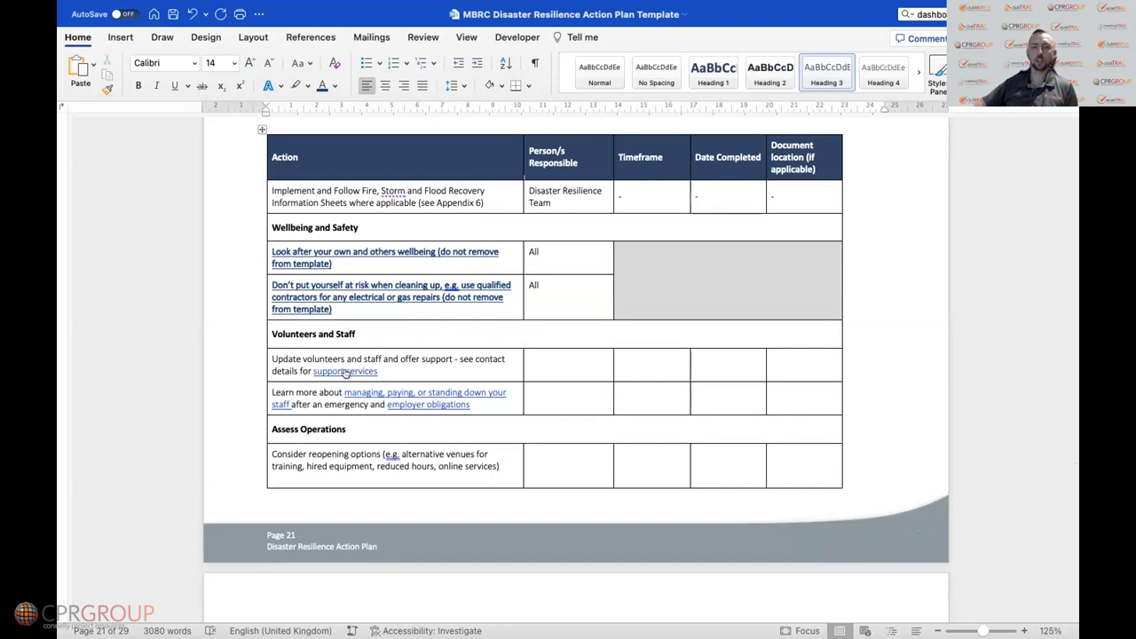
scroll(564, 452, down, 3)
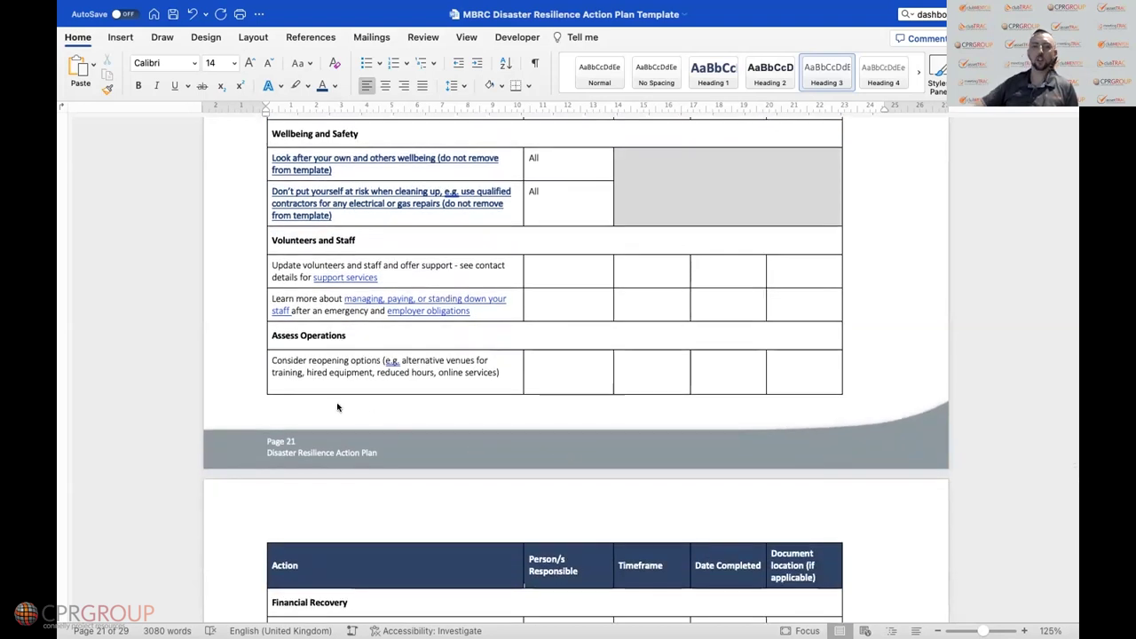
scroll(486, 380, down, 1)
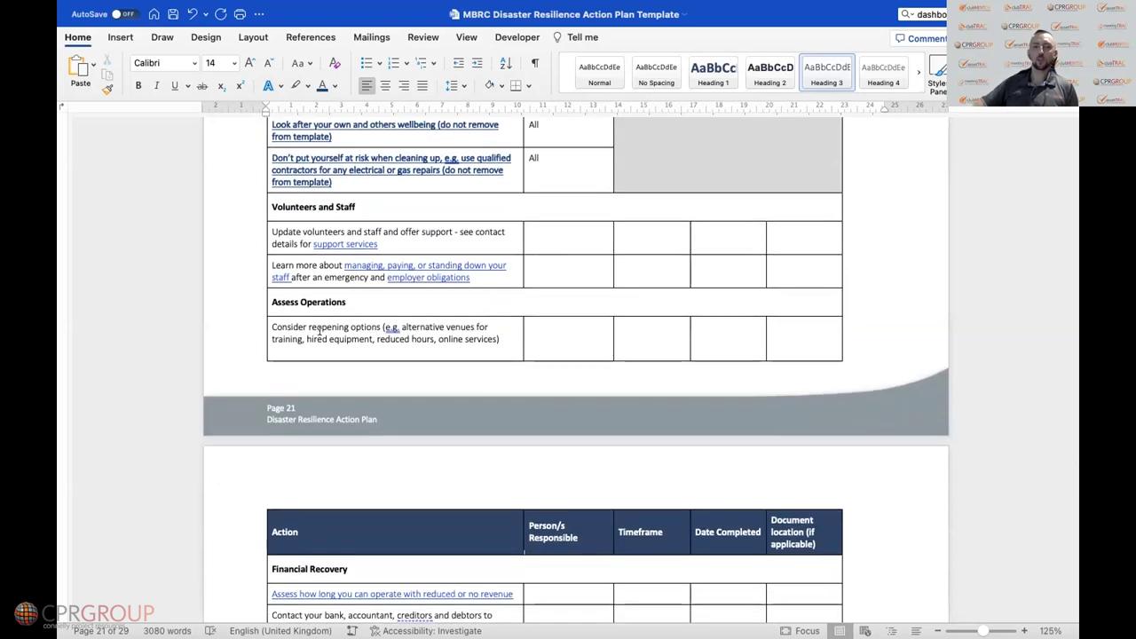
Review the Early recovery Financial Recovery, IT and Records and Communicate actions, and continue to the Long-term recovery table
scroll(490, 341, down, 10)
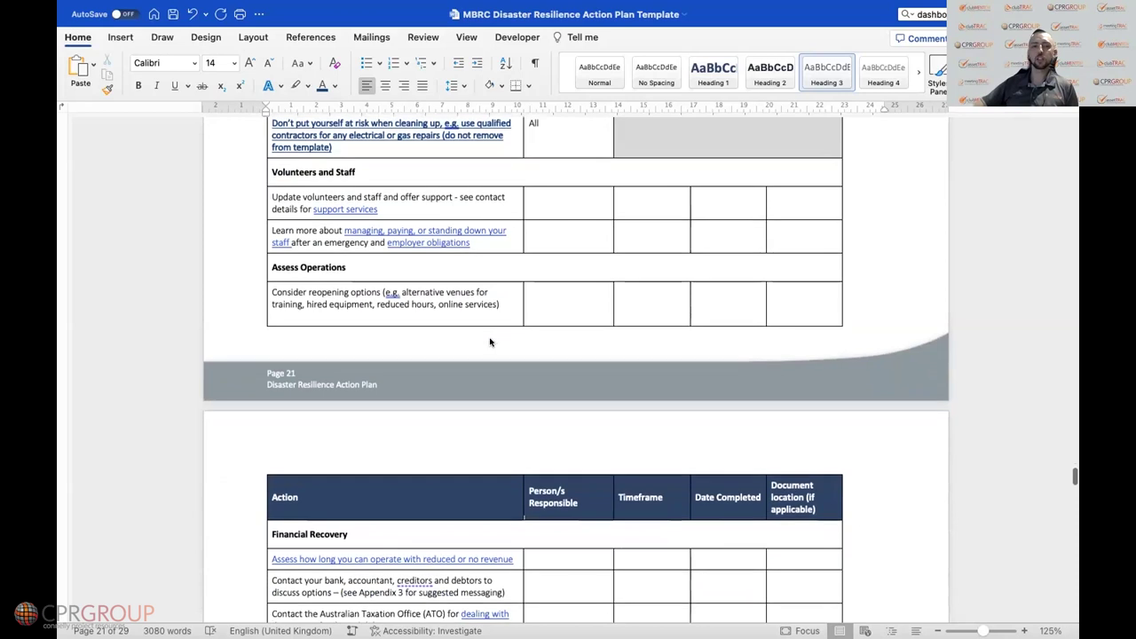
scroll(459, 334, down, 1)
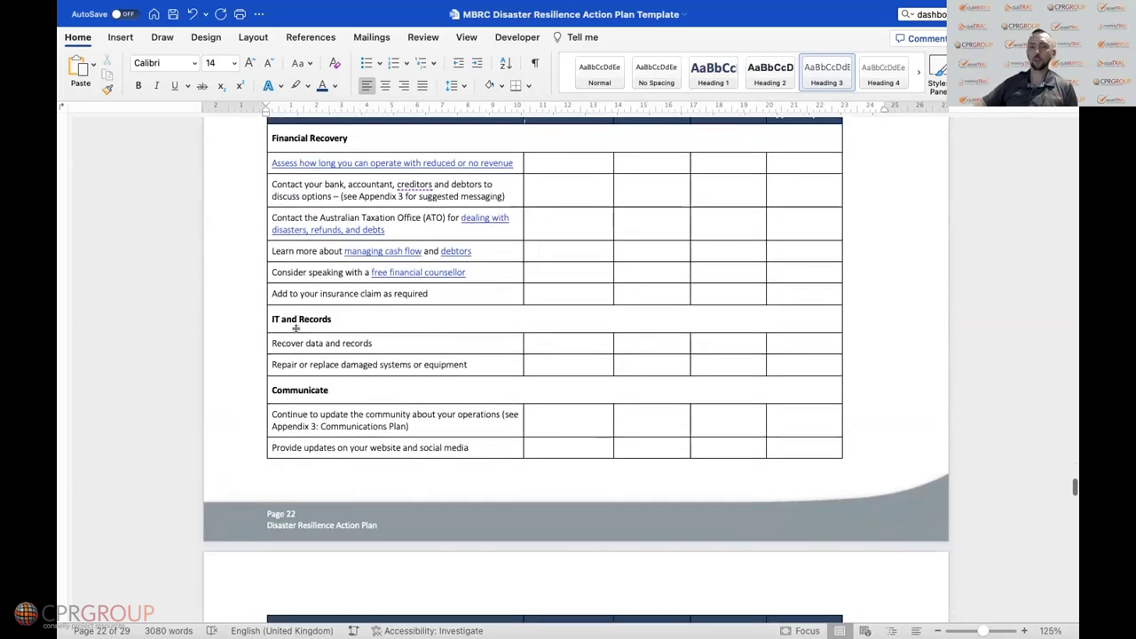
scroll(302, 337, down, 1)
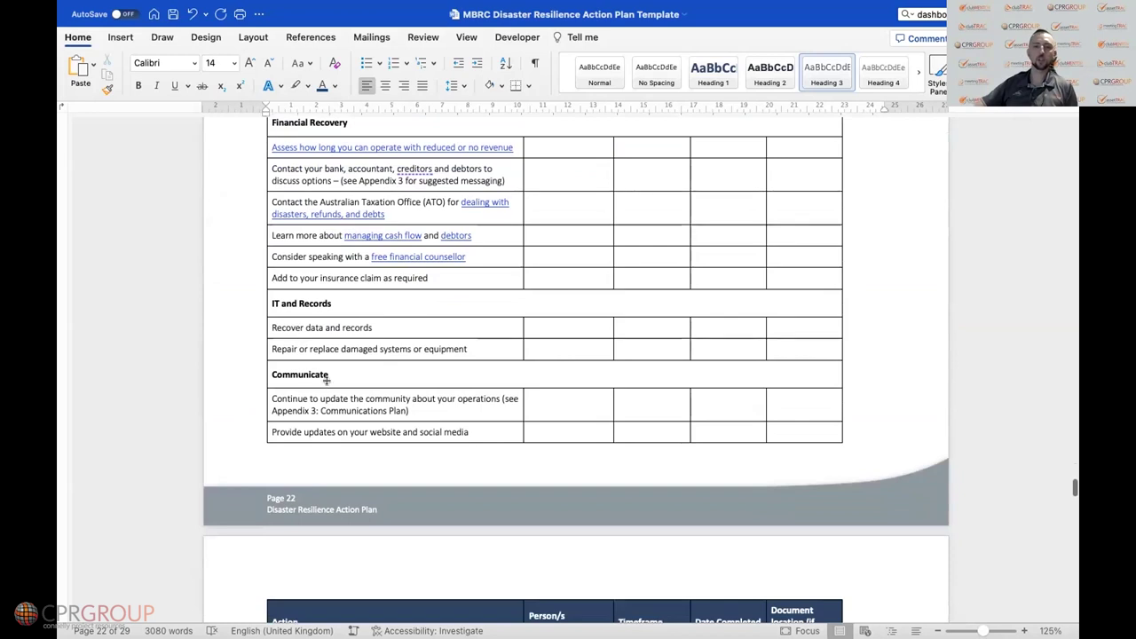
scroll(326, 382, up, 2)
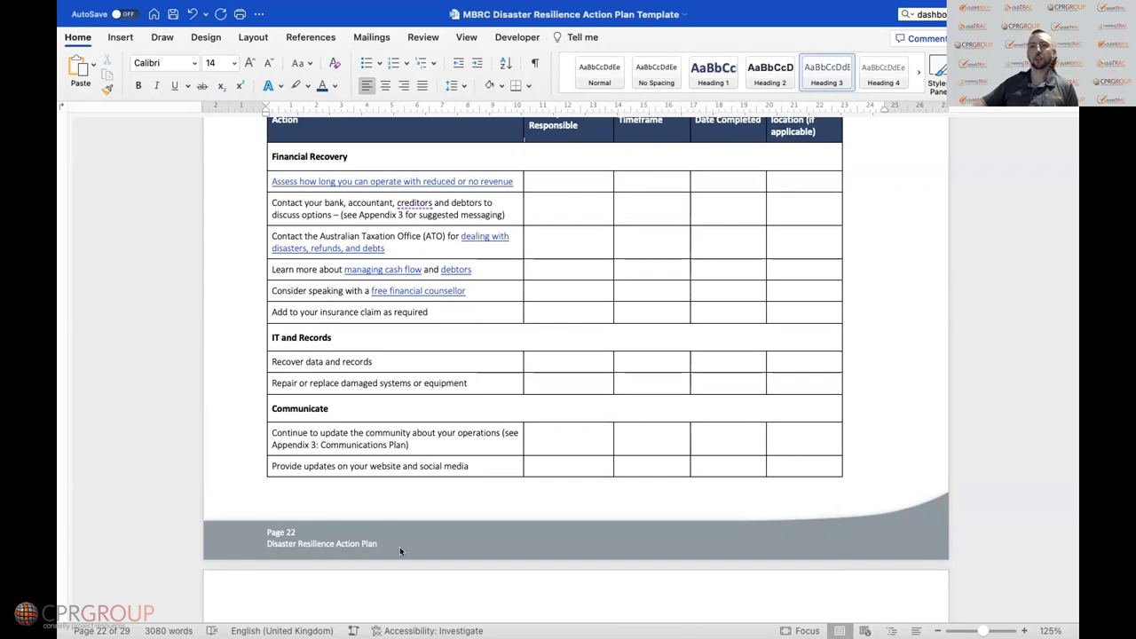
scroll(403, 550, down, 10)
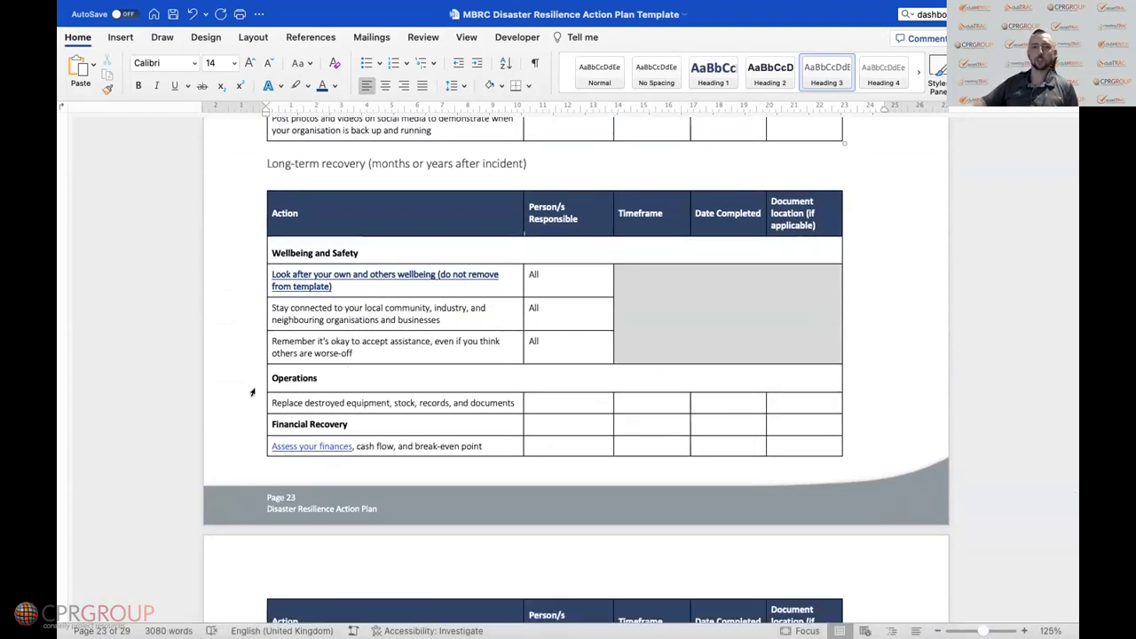
Review the Long-term recovery table from the Wellbeing and Safety actions through to the Avoid Scams and Recovery Planning actions
scroll(458, 380, down, 5)
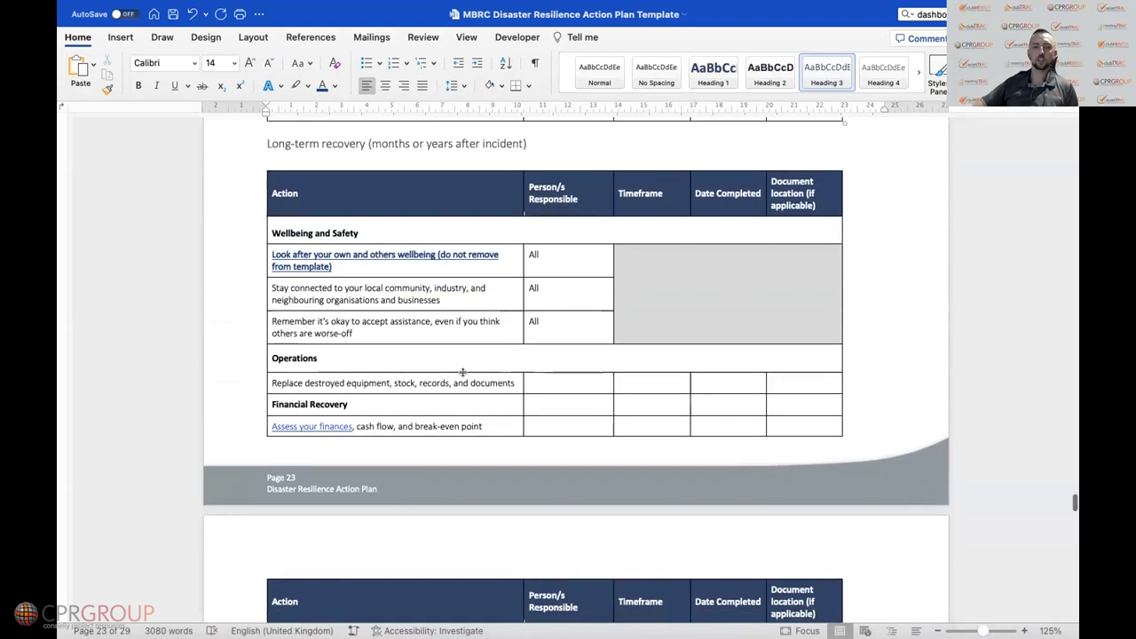
scroll(458, 380, down, 3)
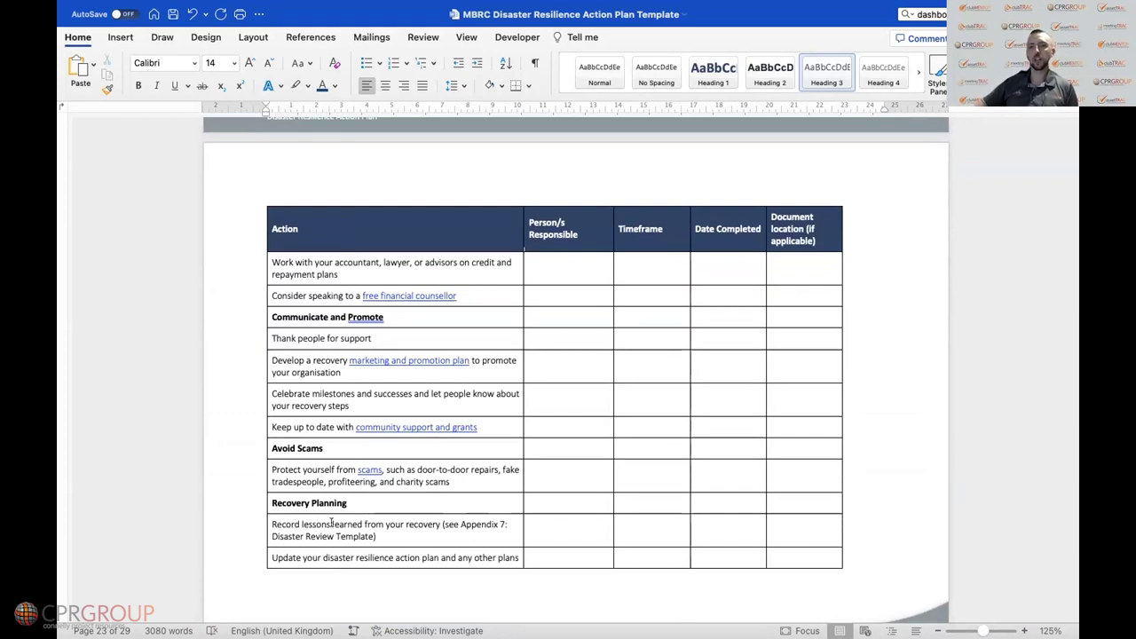
scroll(336, 522, down, 1)
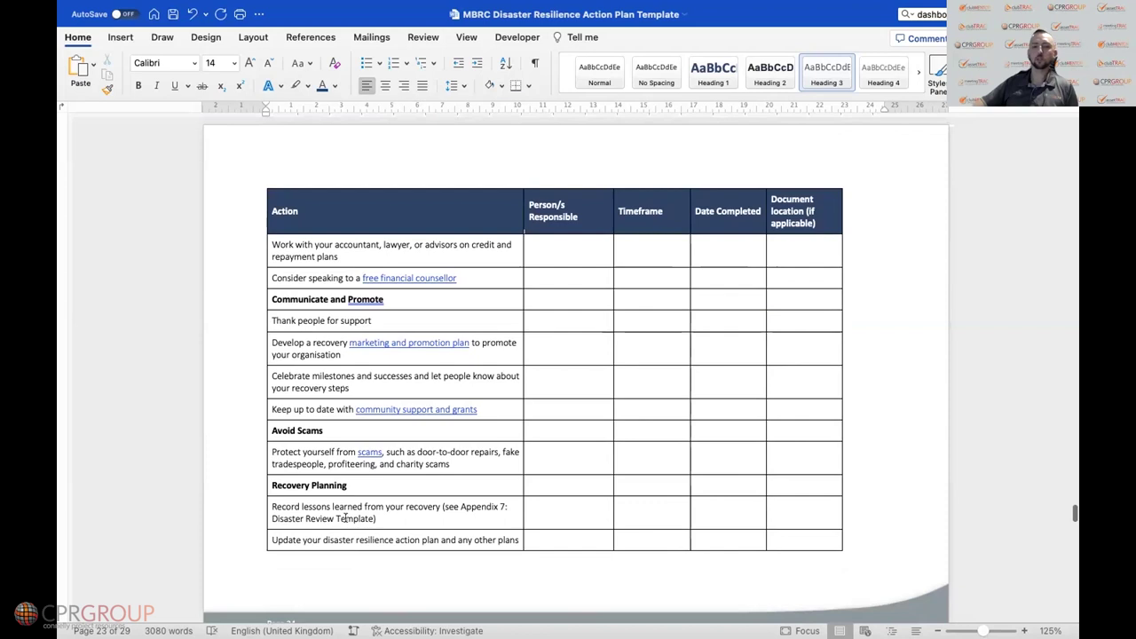
scroll(346, 519, down, 1)
scroll(423, 487, down, 1)
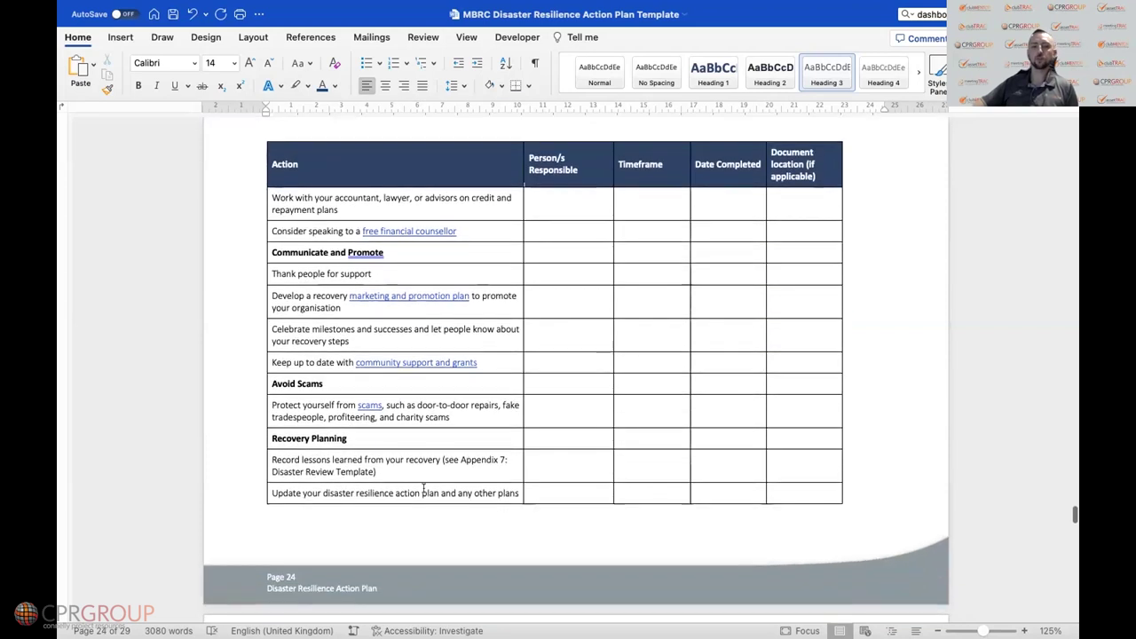
scroll(423, 487, down, 1)
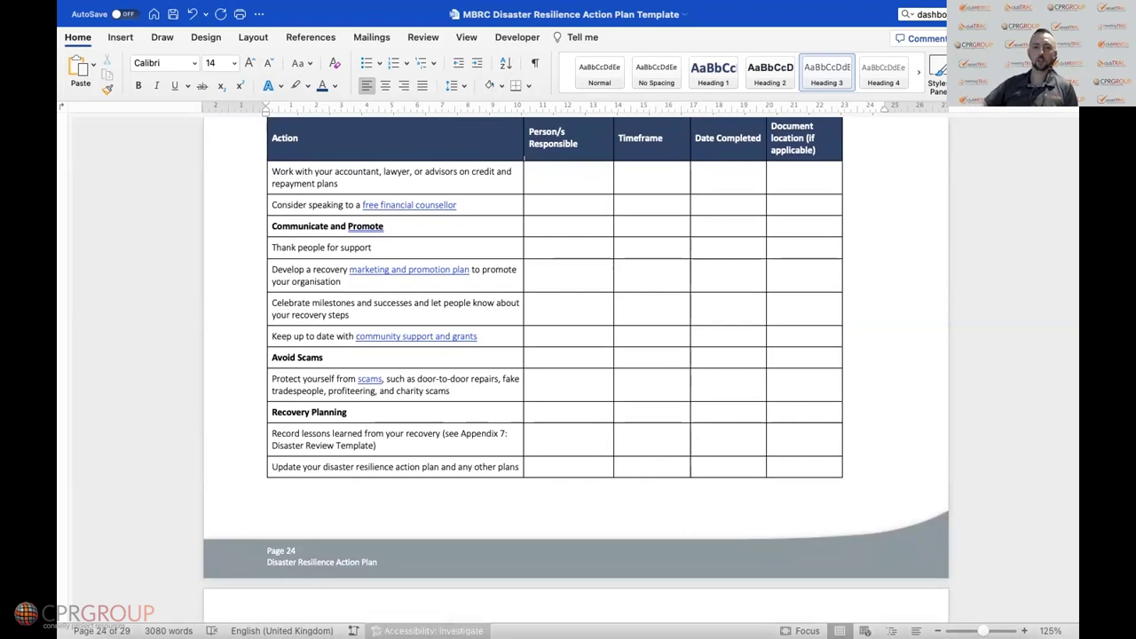
Open the Appendix 7 - Disaster Review Template document and examine its example Review table and the blank table after it
mouse_move(463, 622)
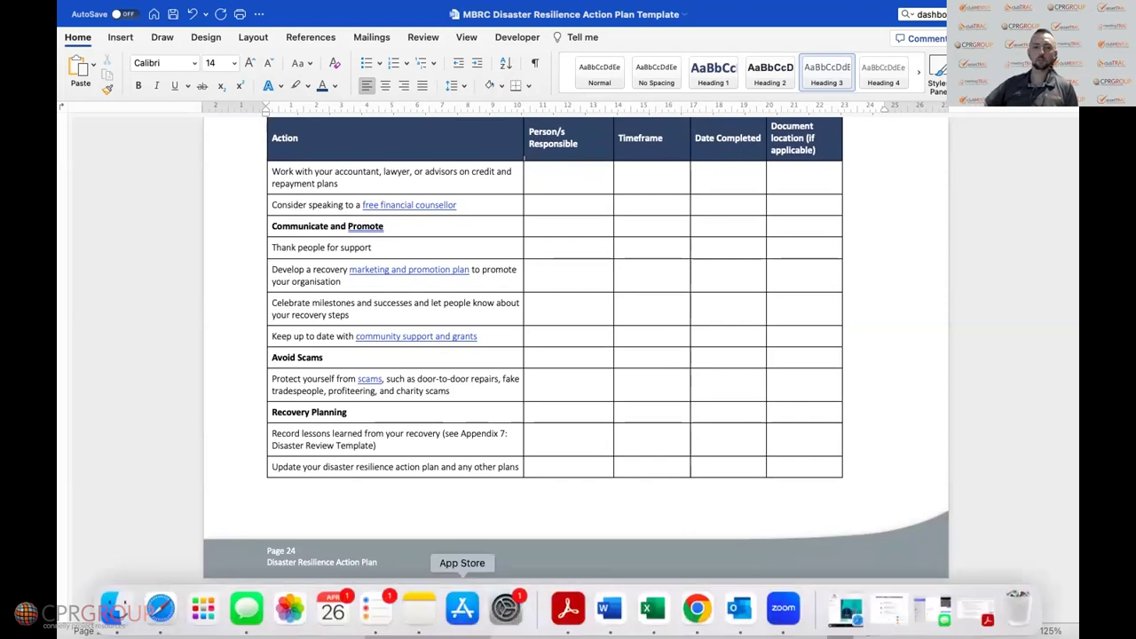
right_click(606, 621)
click(700, 441)
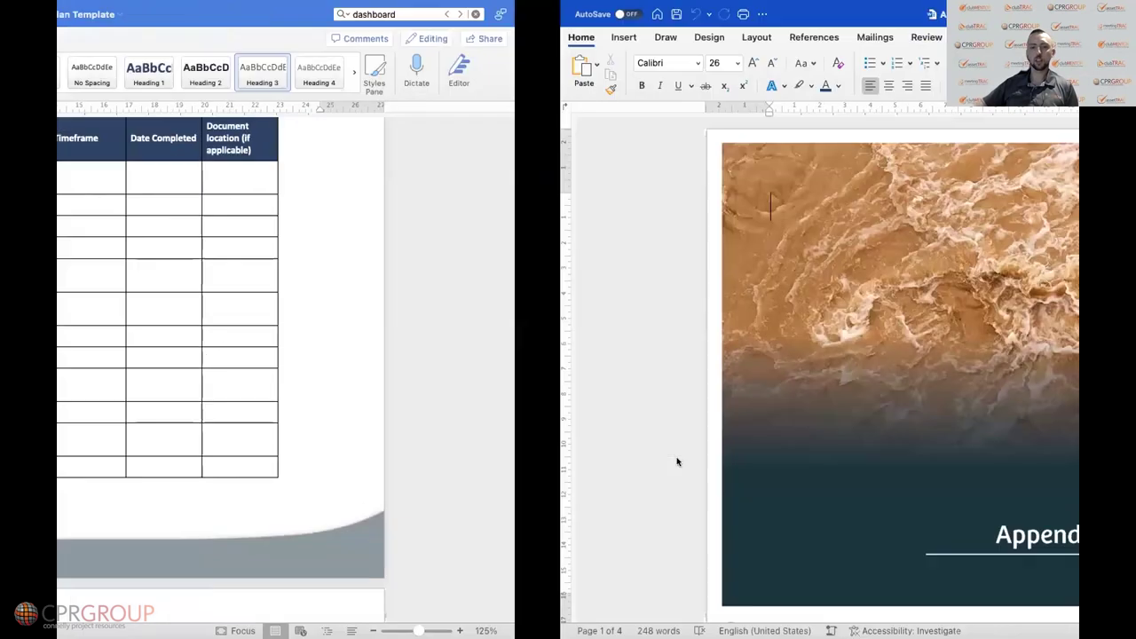
scroll(652, 418, down, 15)
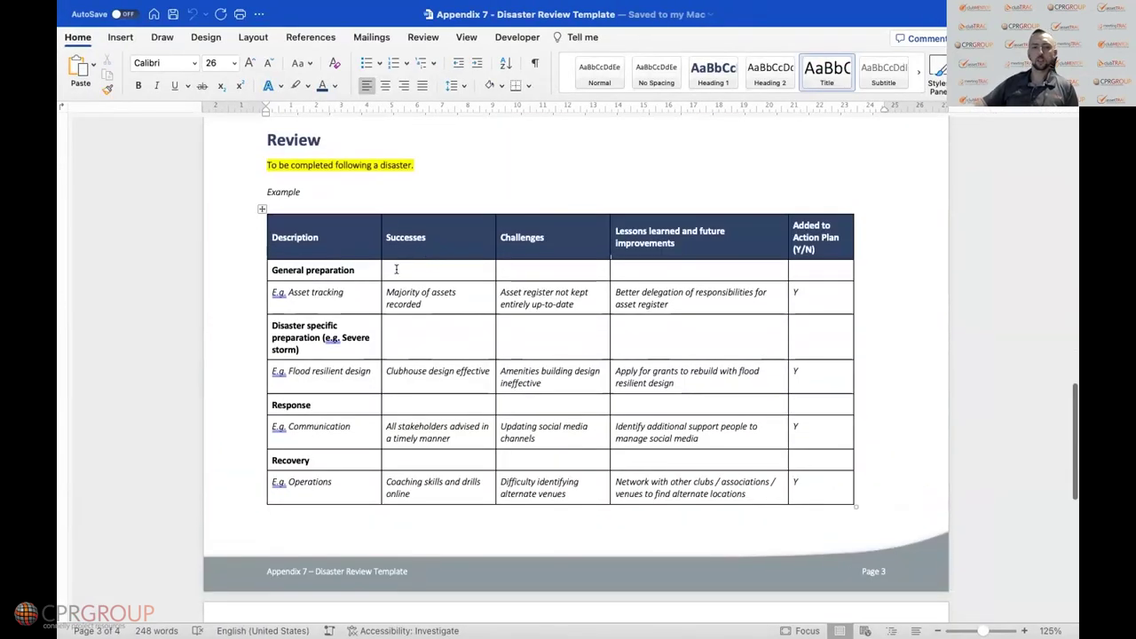
scroll(343, 300, up, 1)
scroll(344, 300, down, 1)
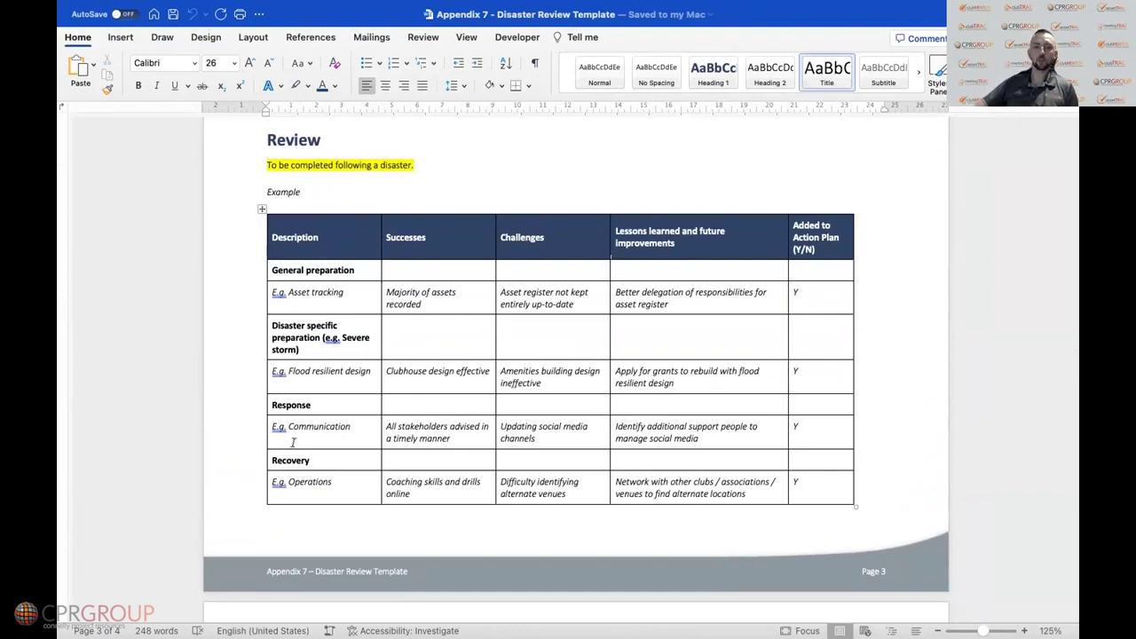
scroll(339, 389, up, 1)
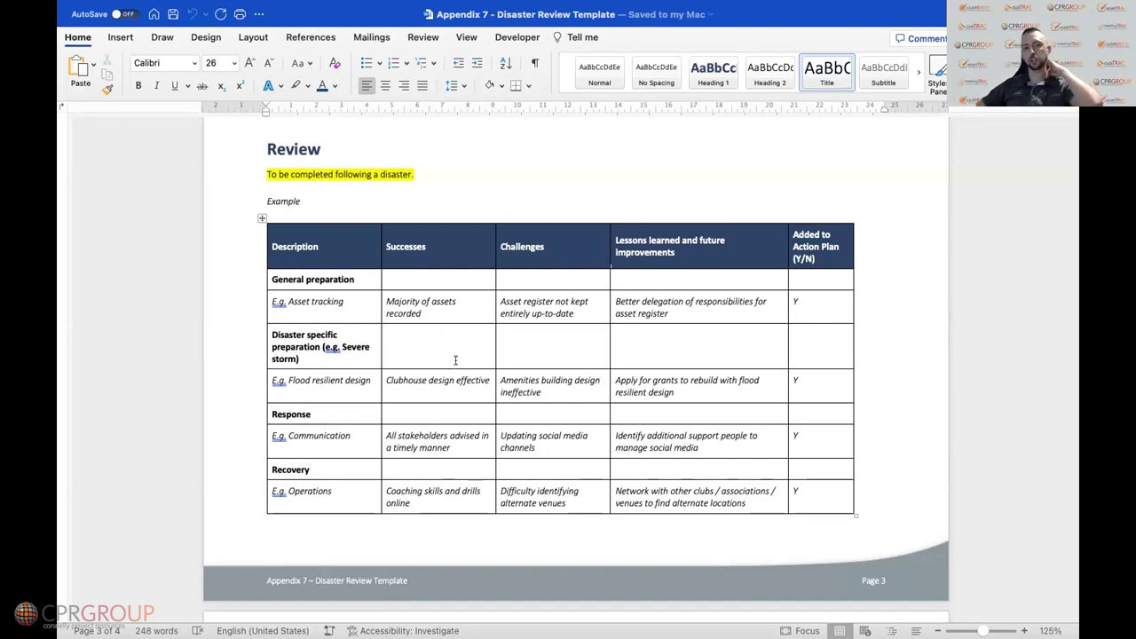
scroll(448, 360, down, 8)
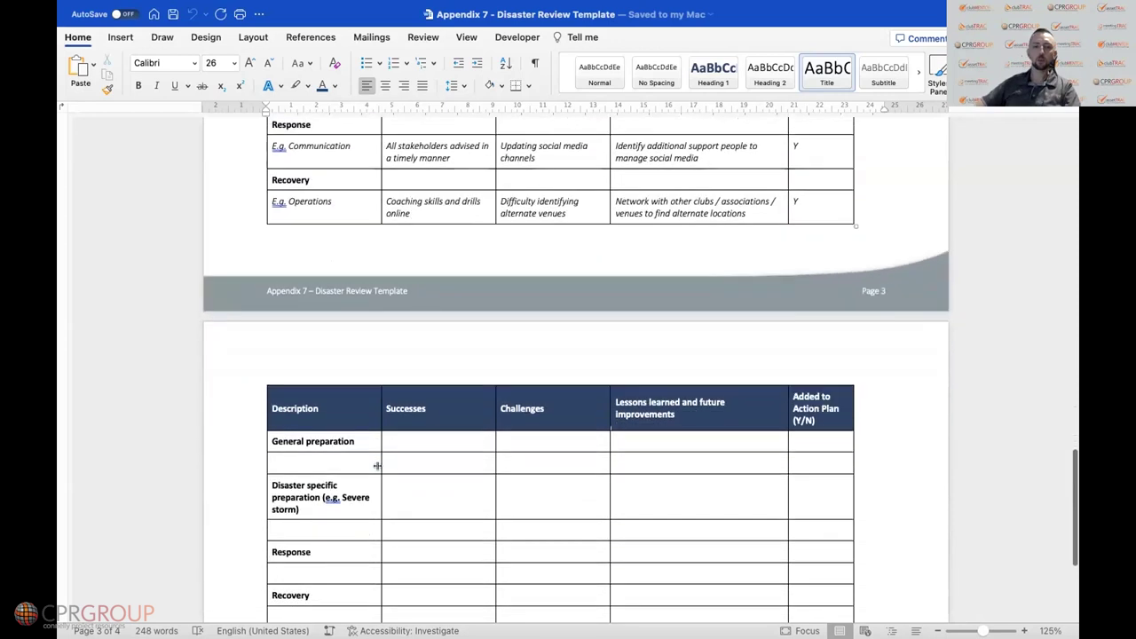
scroll(377, 465, down, 5)
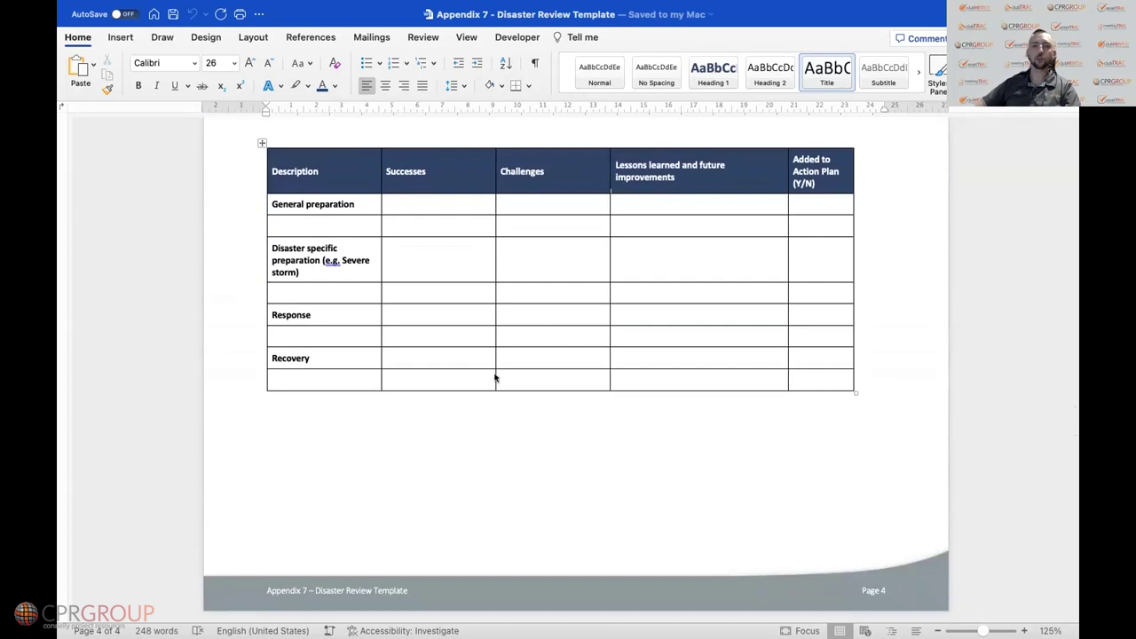
Go back through Appendix 7 from the example Review table to the Participants and Objectives sections and the cover page
scroll(485, 373, up, 11)
scroll(484, 373, up, 1)
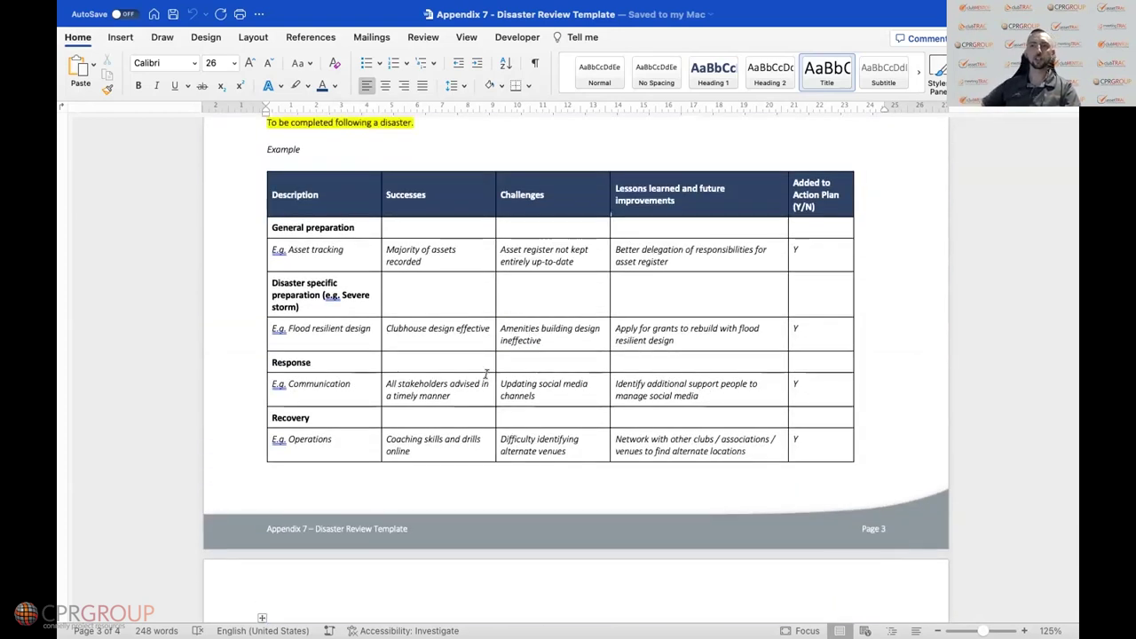
scroll(486, 373, up, 1)
scroll(439, 311, up, 3)
scroll(439, 312, up, 3)
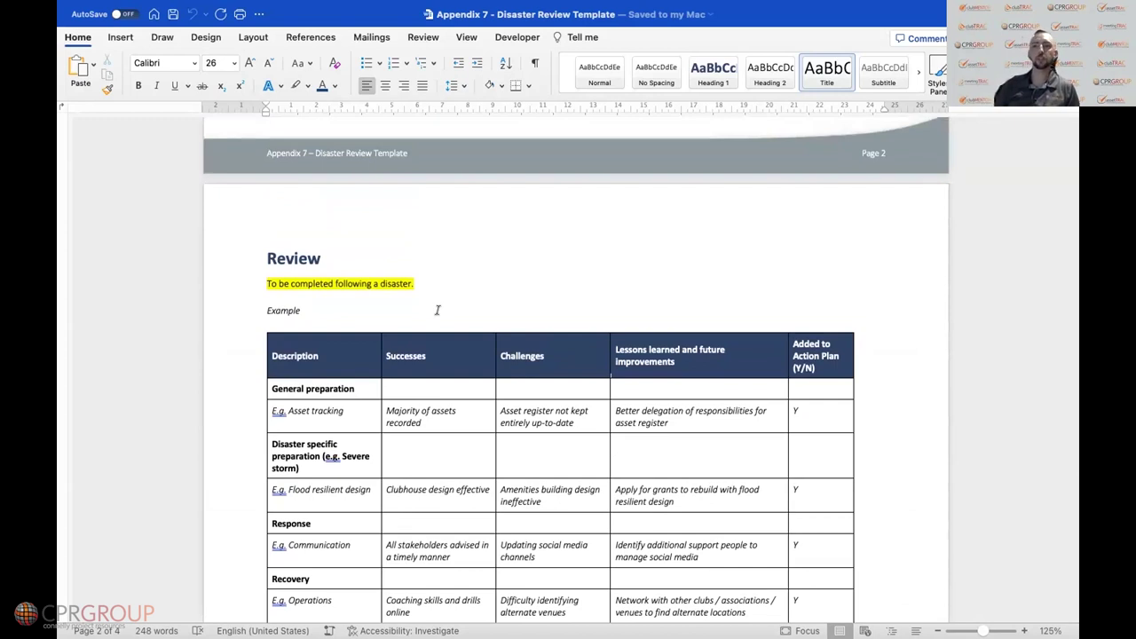
scroll(438, 309, up, 20)
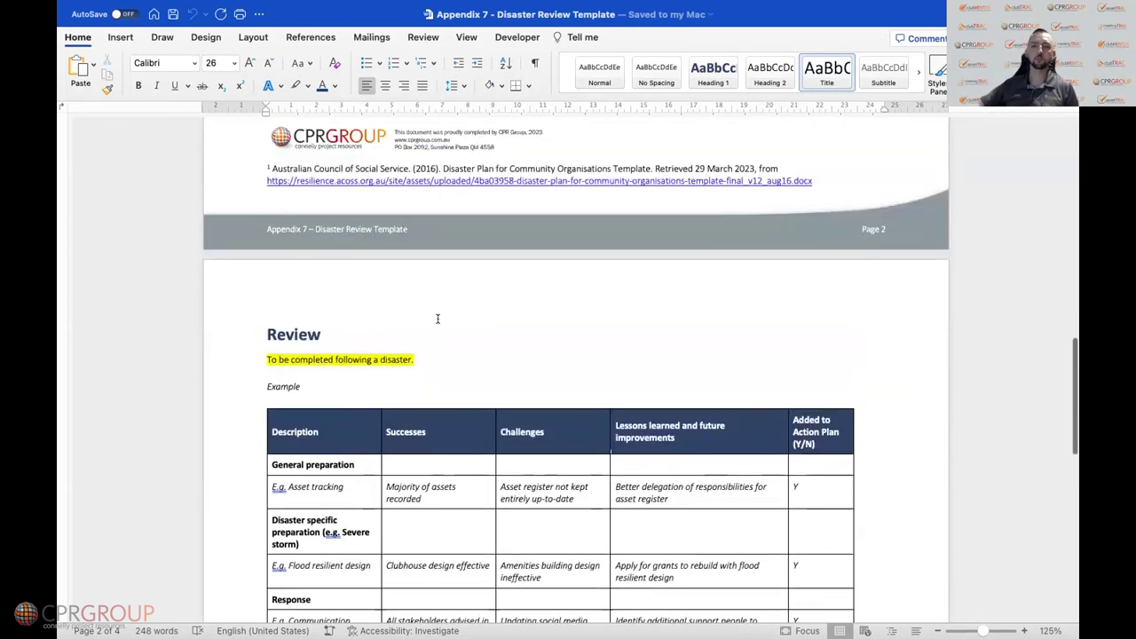
scroll(437, 318, up, 15)
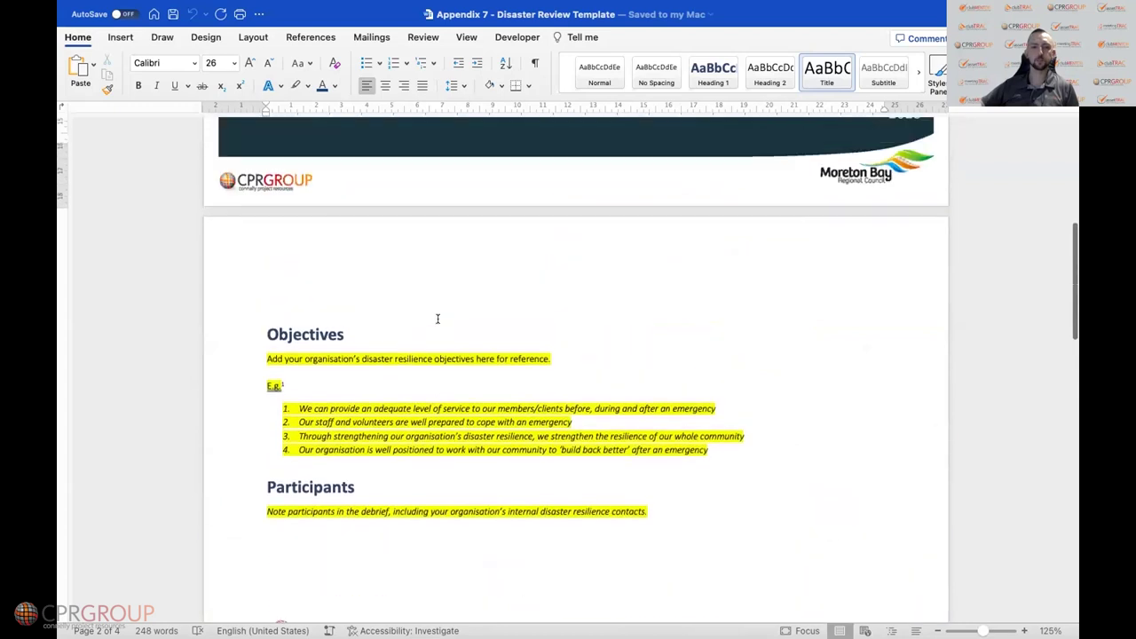
Switch back to the MBRC Disaster Resilience Action Plan Template and read its Monitoring and Review section
mouse_move(570, 611)
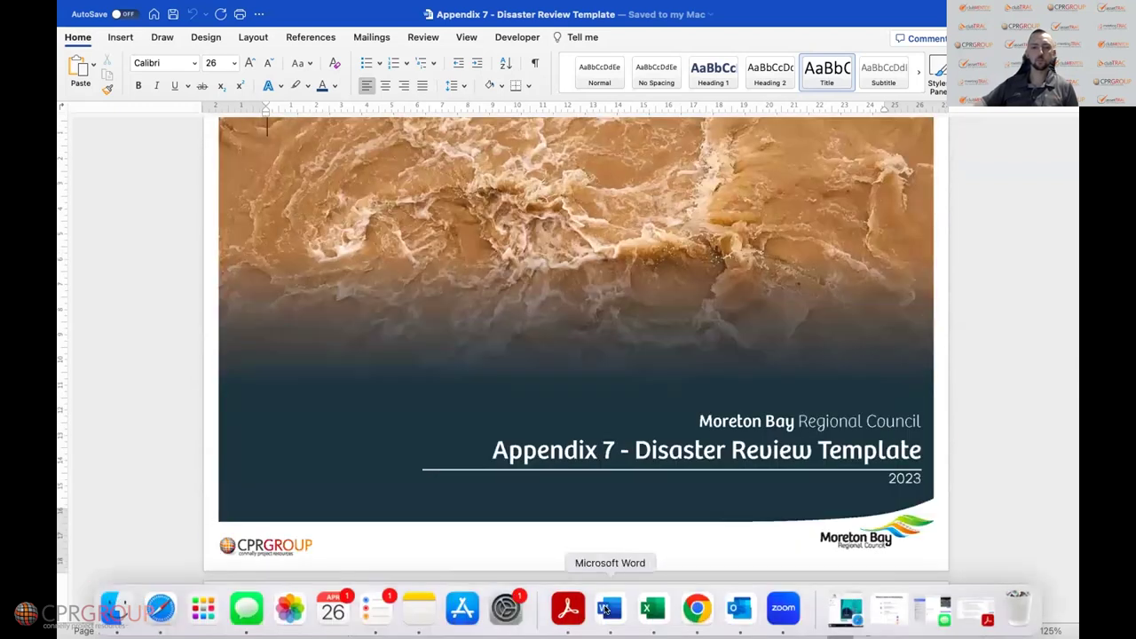
right_click(609, 609)
click(695, 458)
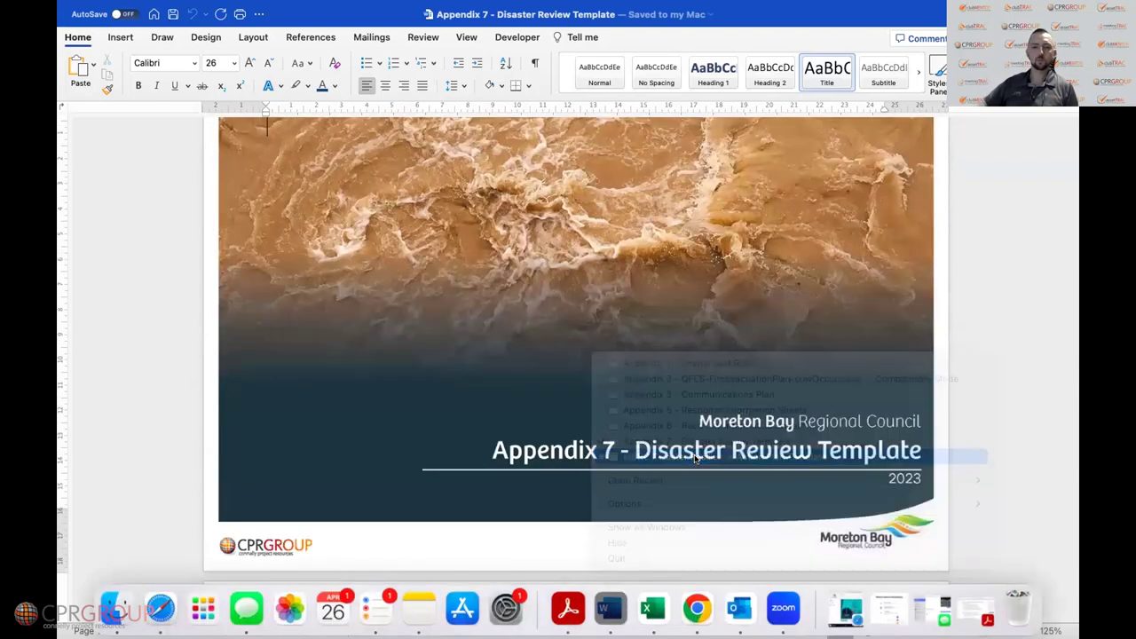
scroll(619, 474, down, 2)
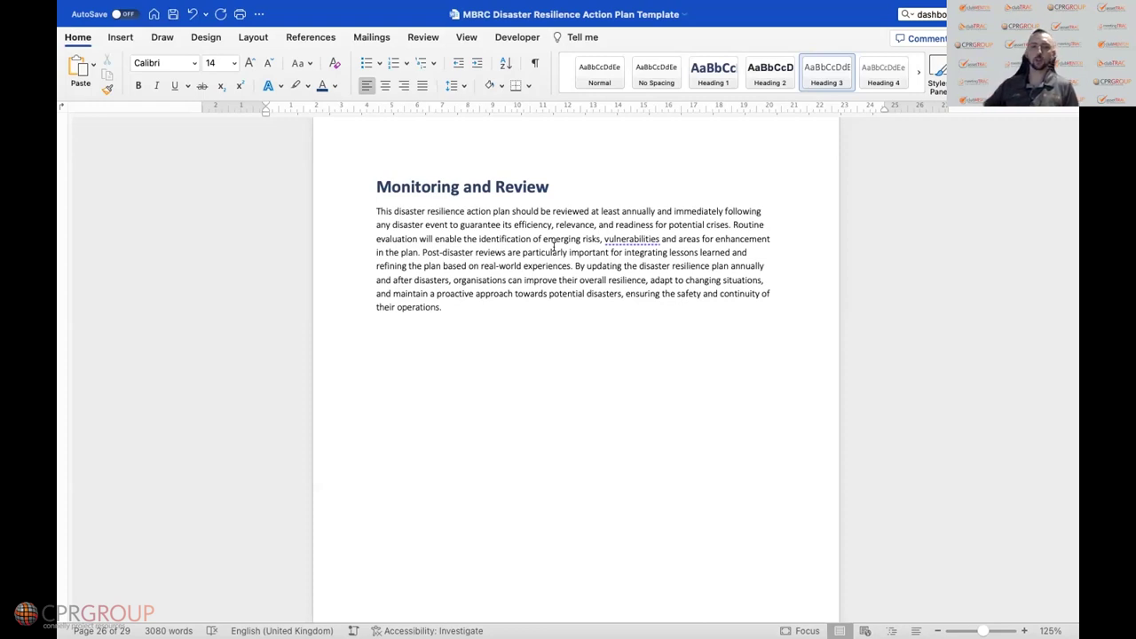
Review the Supporting Resources list with its council, Queensland Government, QFES, ACOSS and Knowledge Hub links
scroll(620, 260, down, 15)
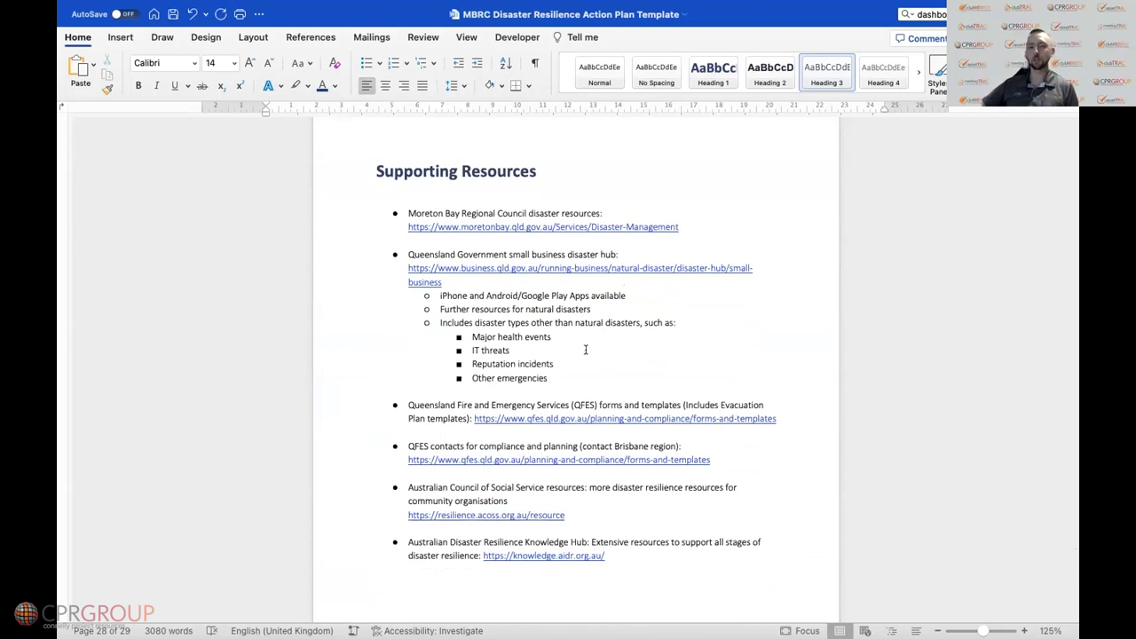
scroll(585, 350, up, 1)
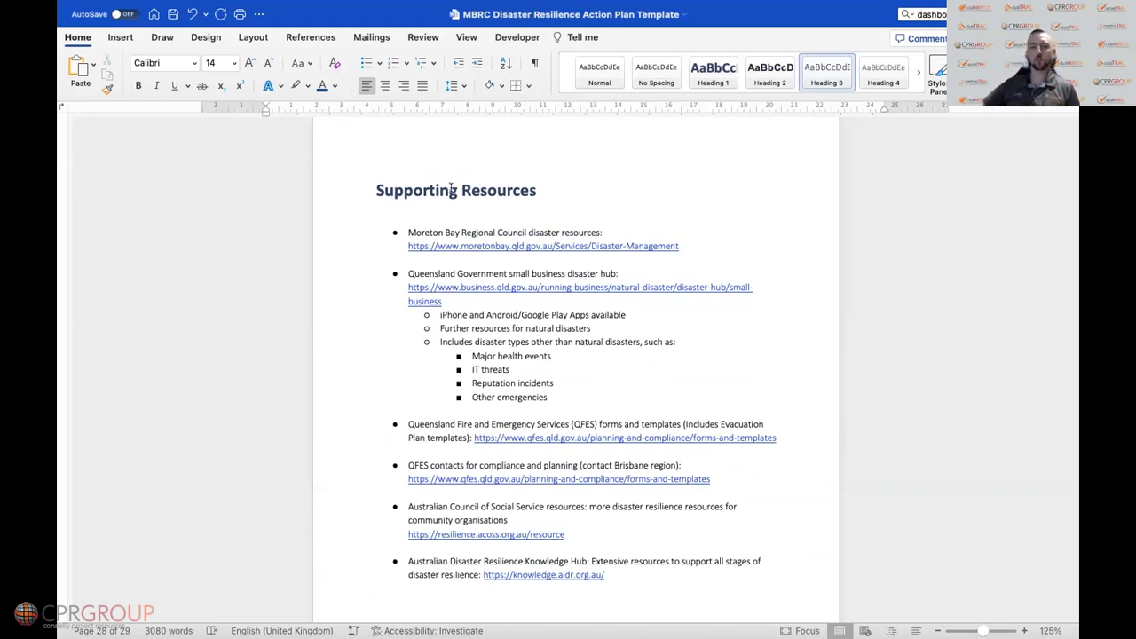
scroll(515, 319, down, 2)
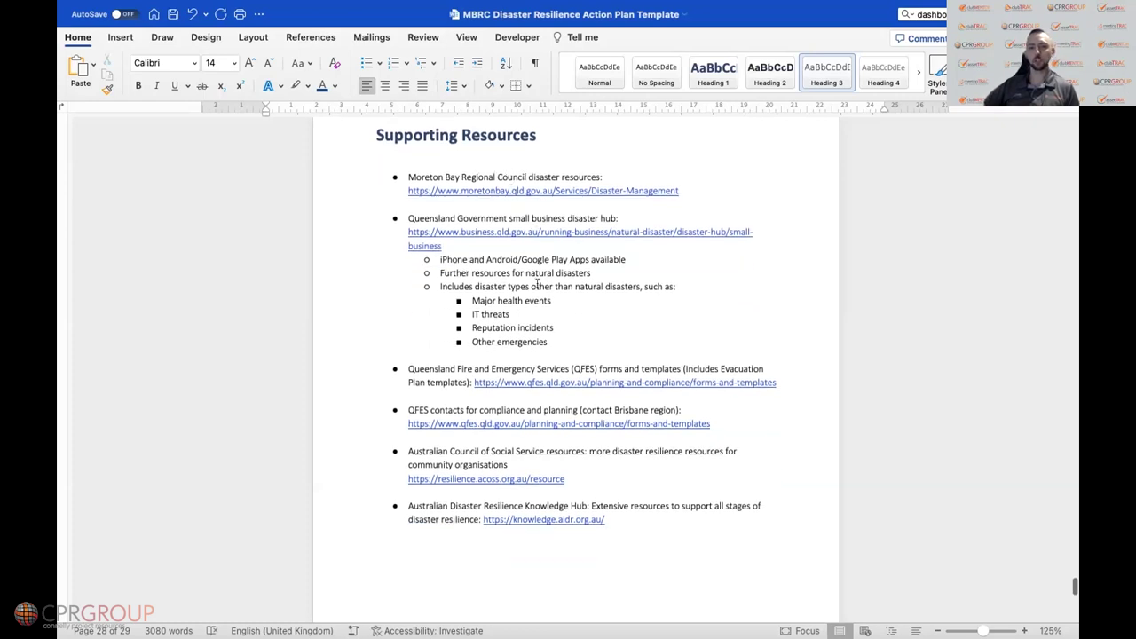
scroll(588, 336, down, 1)
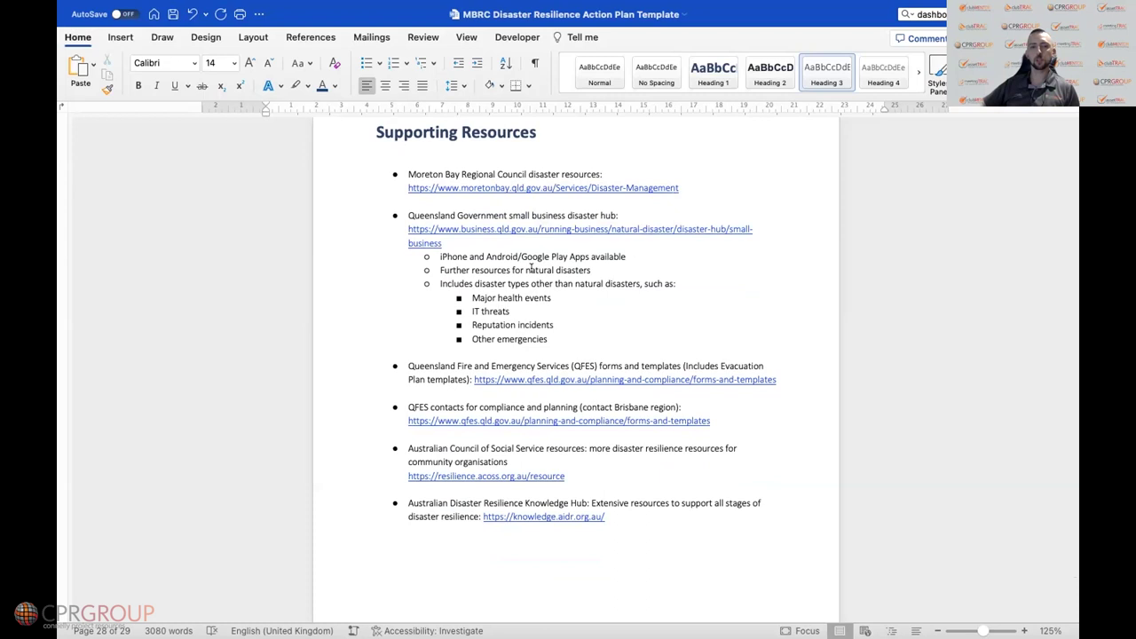
scroll(531, 269, down, 1)
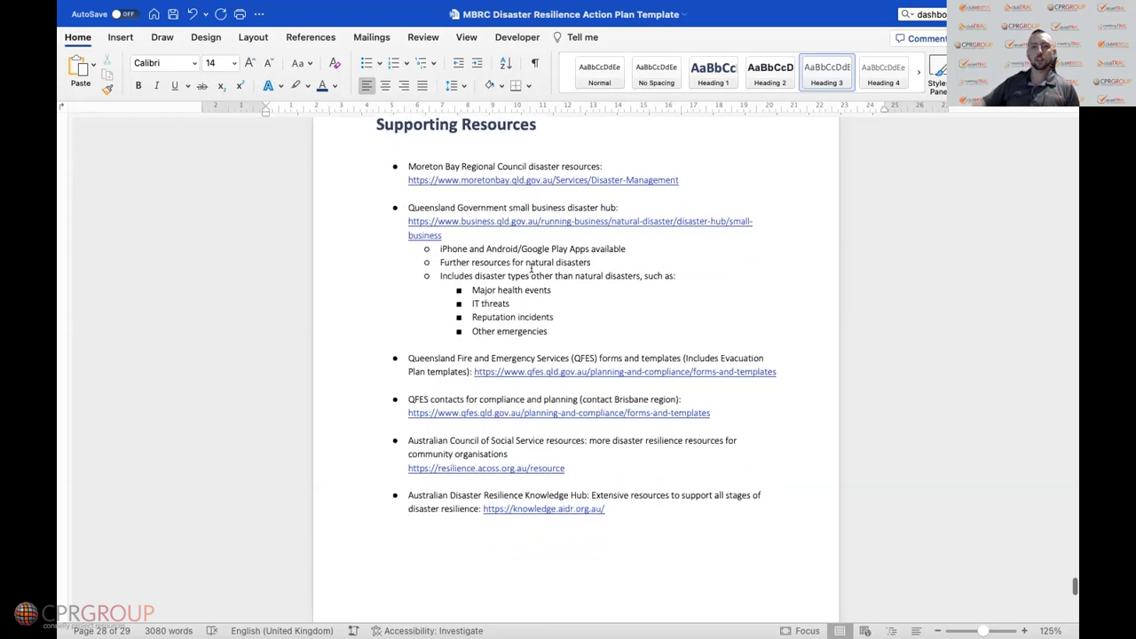
scroll(582, 292, down, 3)
scroll(581, 291, up, 3)
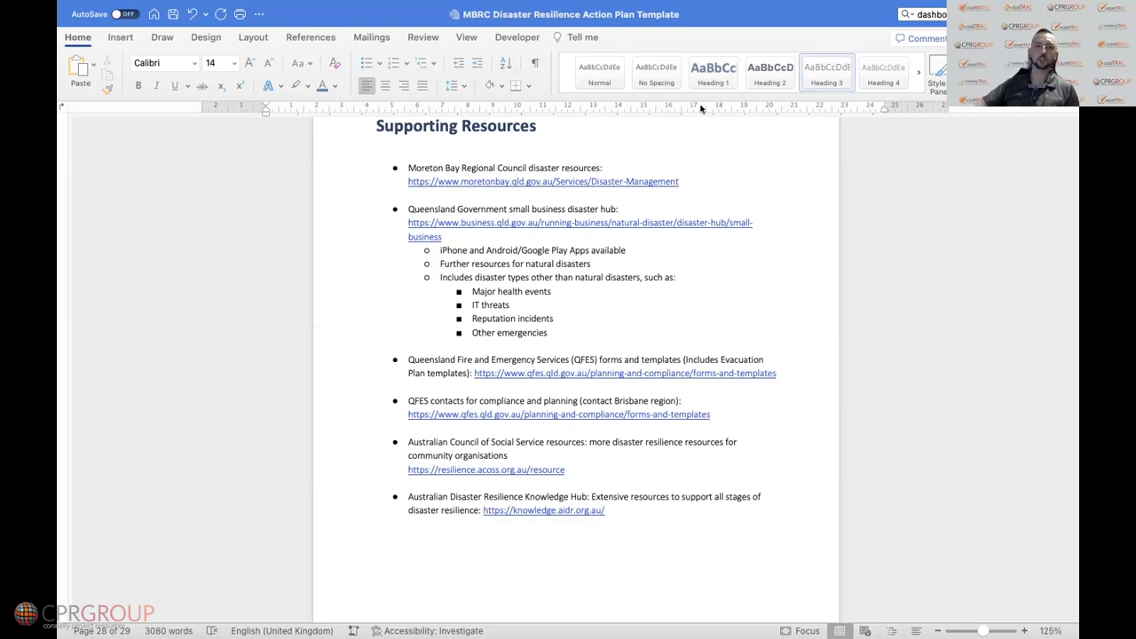
Take the action plan template out of full screen, minimise its window, and return to the Moreton Bay disaster dashboard in Chrome
mouse_move(116, 6)
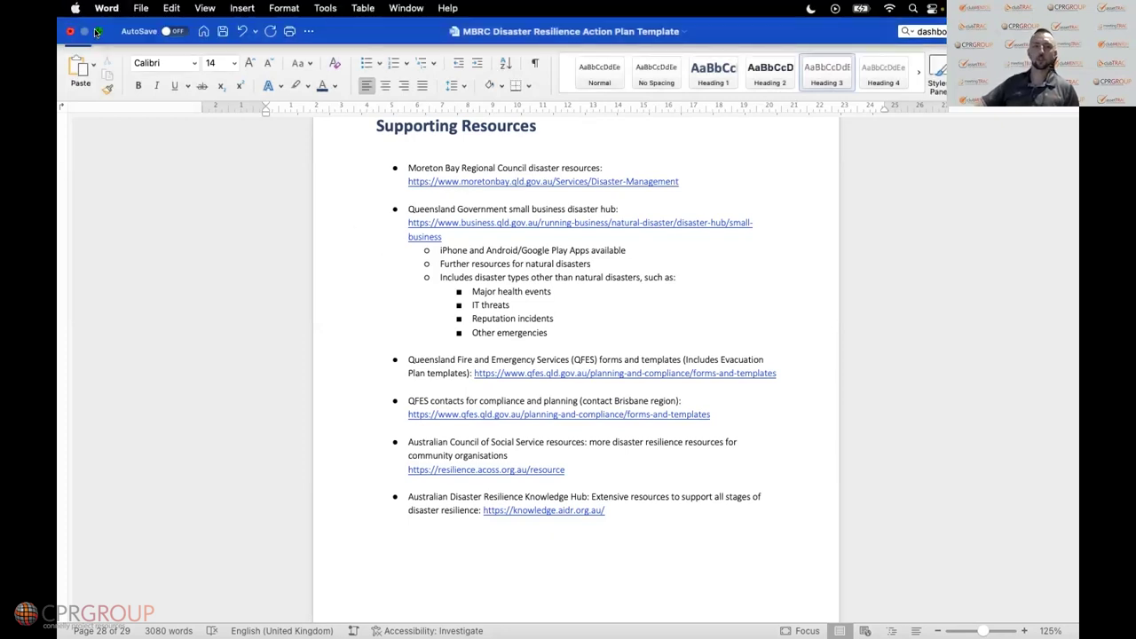
click(97, 31)
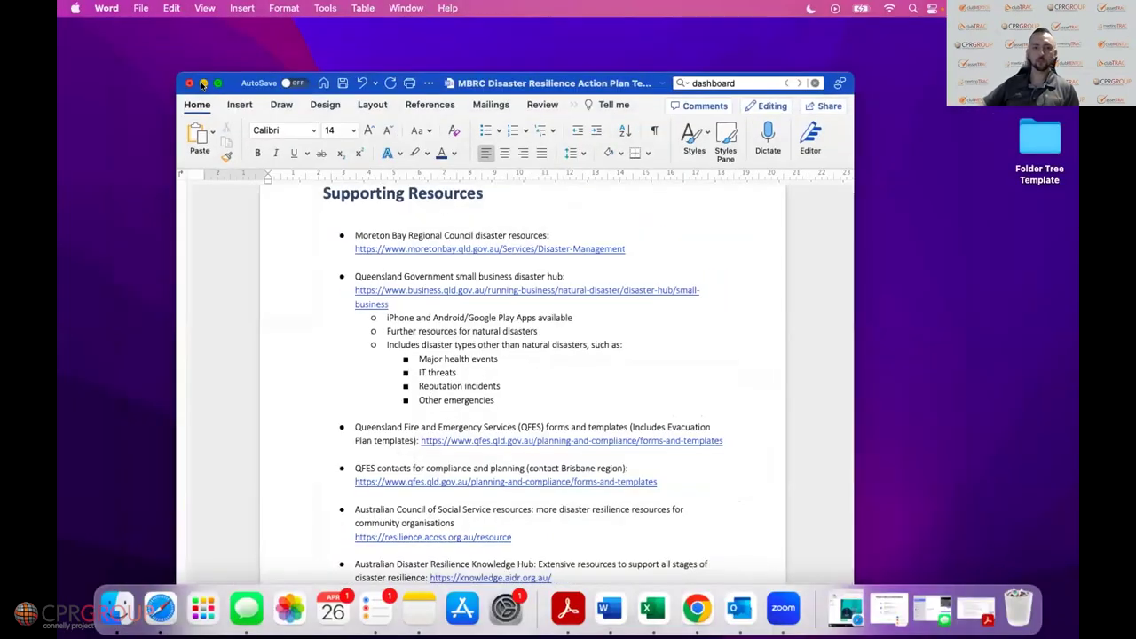
click(202, 83)
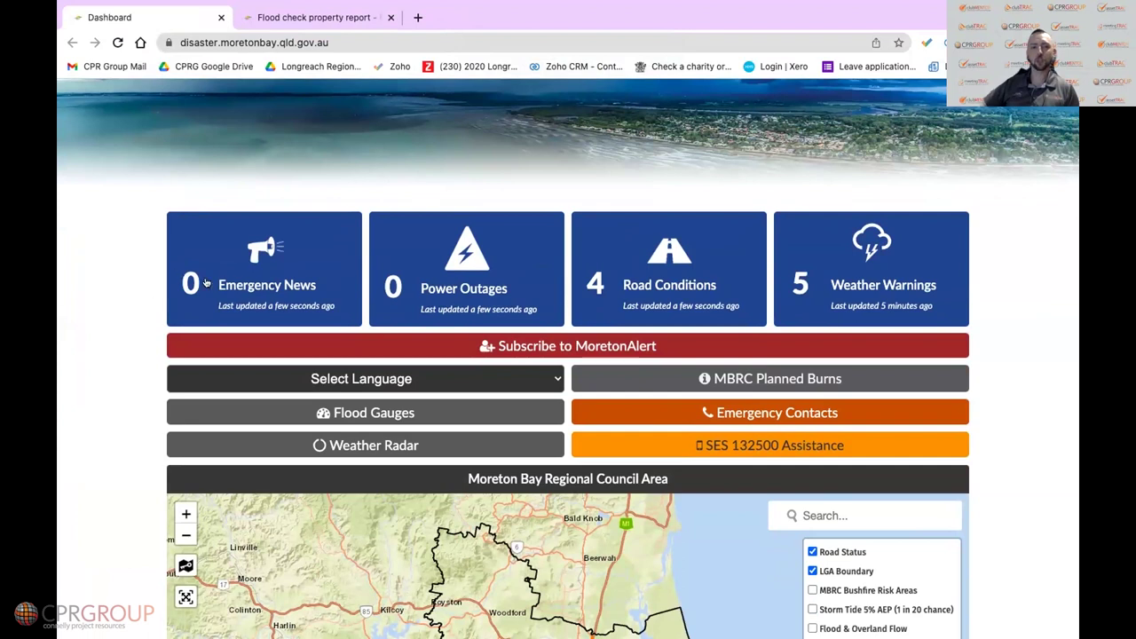
View the Emergency News and Road Conditions details on the disaster dashboard, closing each one after reading
click(293, 286)
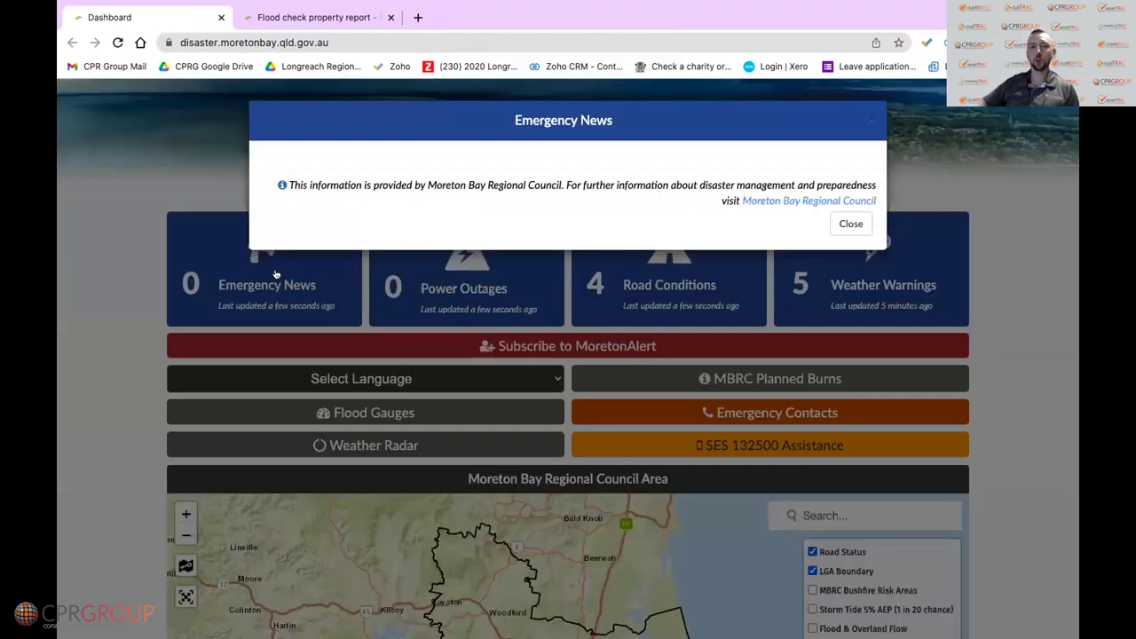
click(851, 224)
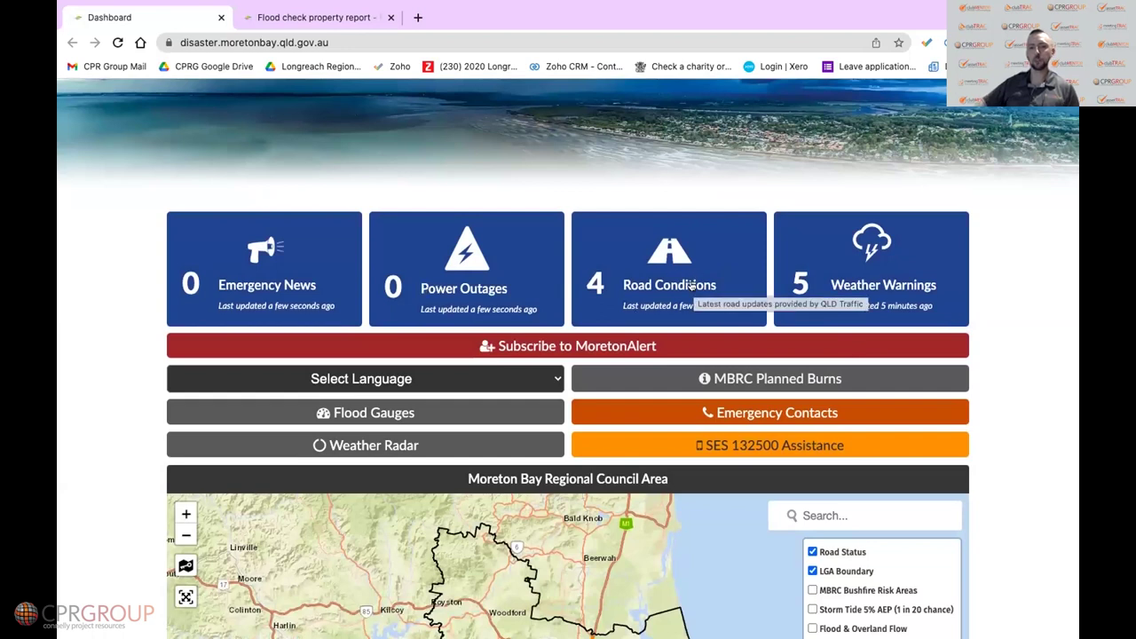
click(690, 285)
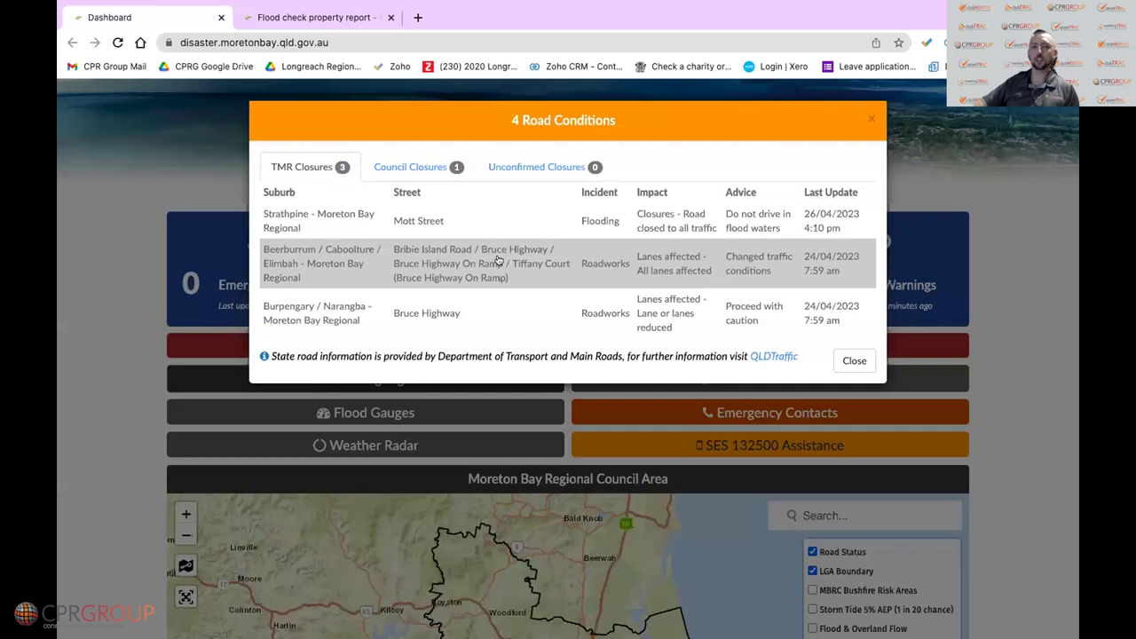
click(852, 360)
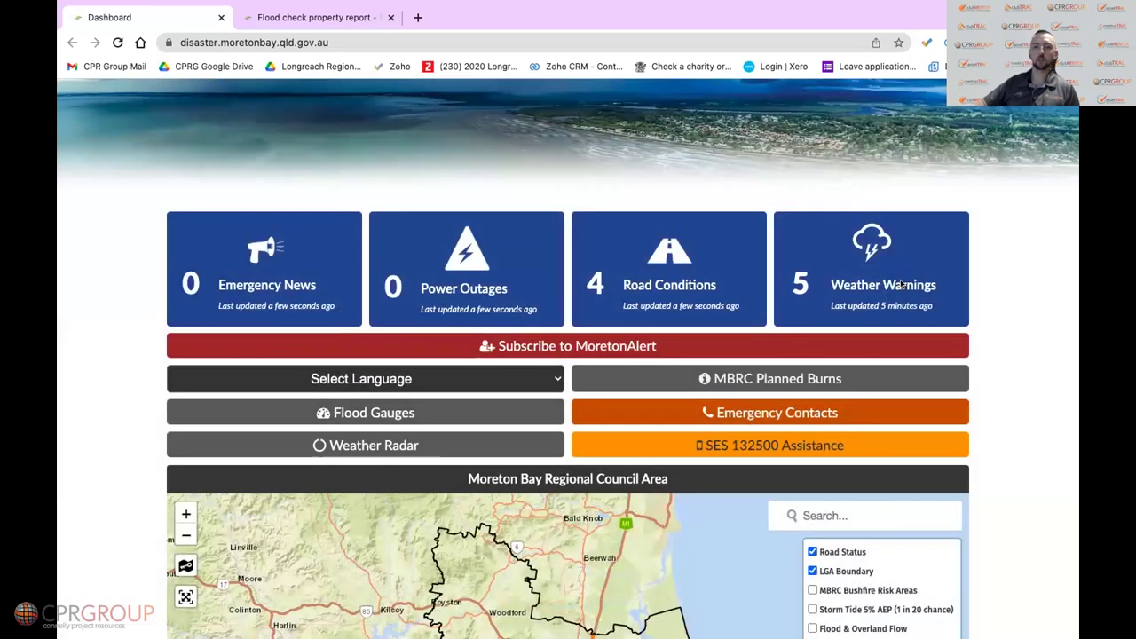
View the dashboard's Weather Warnings, open the Marine Wind Warning Summary for Queensland, and return to the dashboard
click(852, 286)
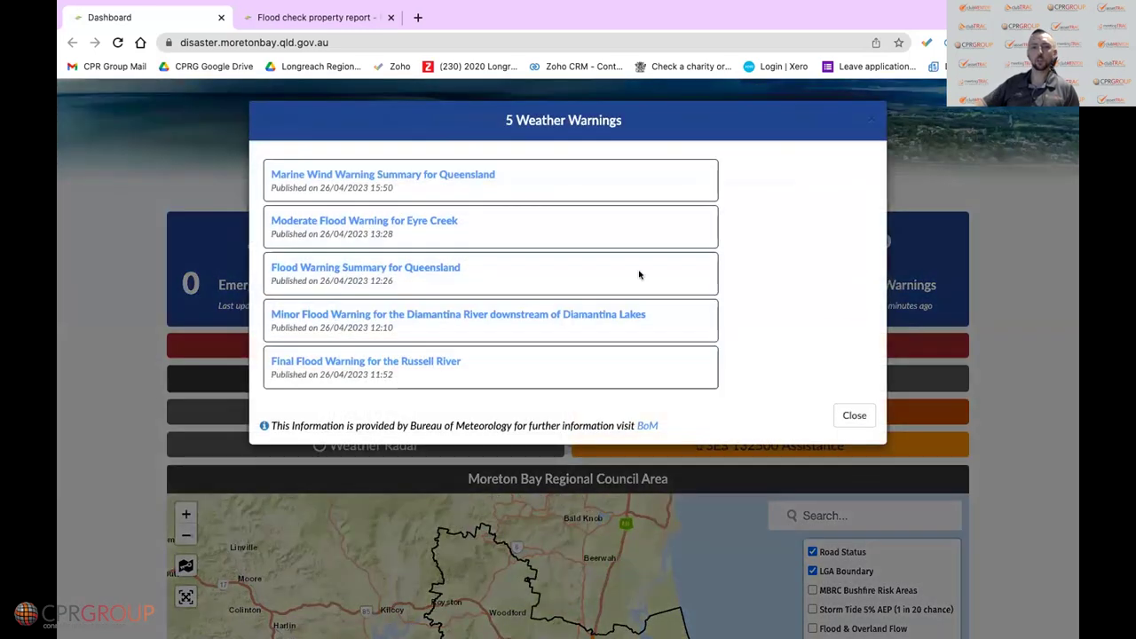
click(379, 175)
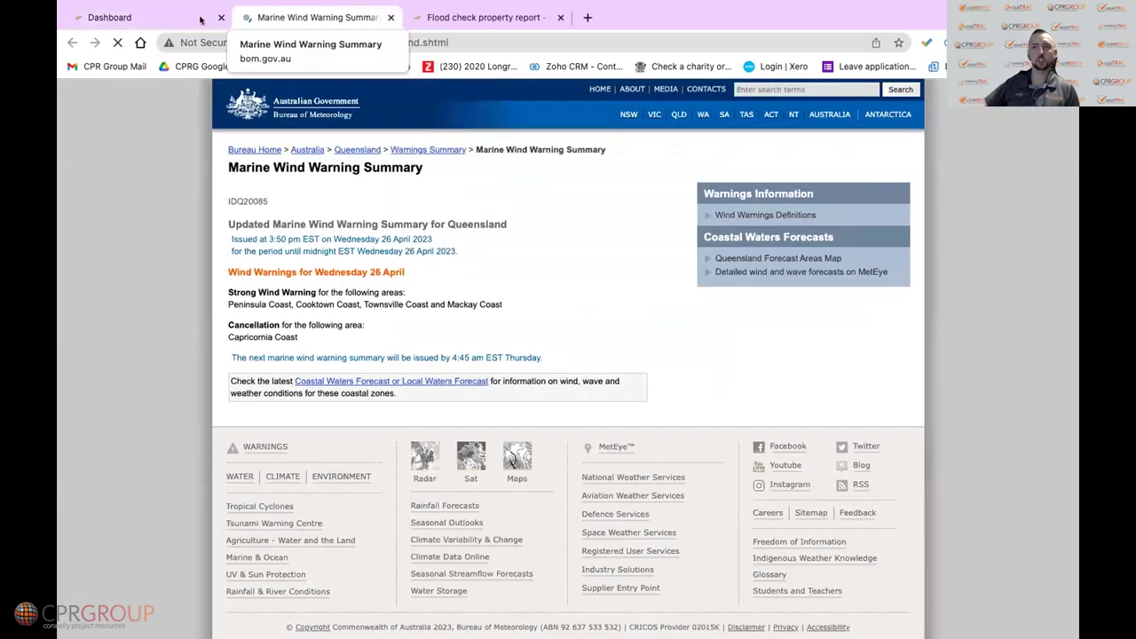
click(144, 20)
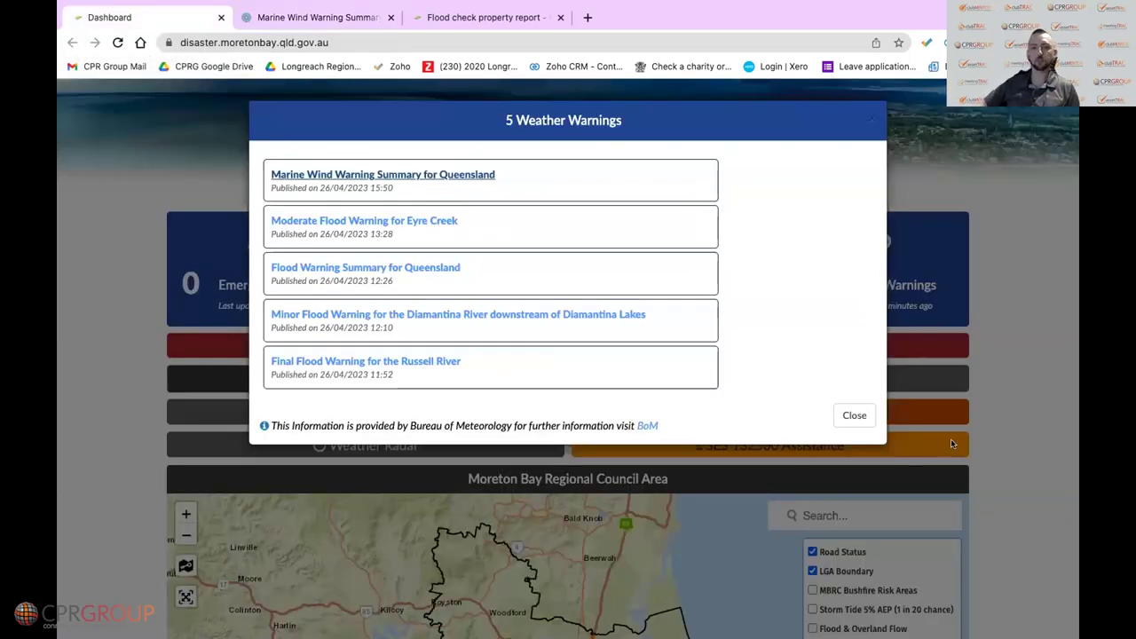
Close the weather warnings and show the Evacuation Centres, Sandbag Locations and Flood & Overland Flow layers on the council area map
click(852, 416)
scroll(752, 414, down, 2)
scroll(751, 414, down, 2)
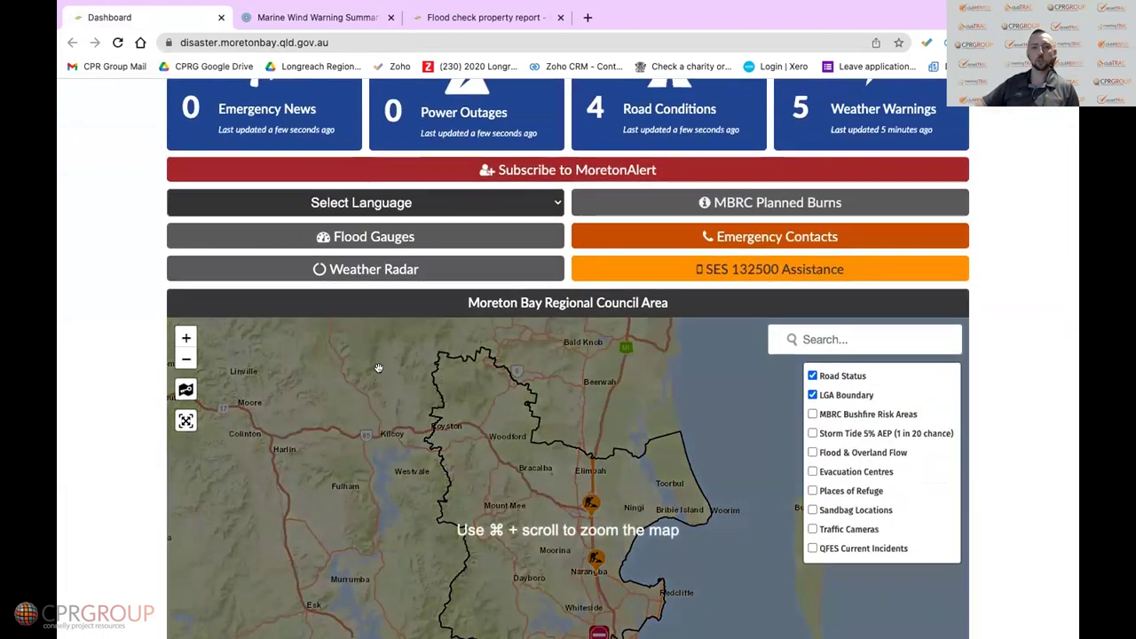
scroll(378, 368, down, 4)
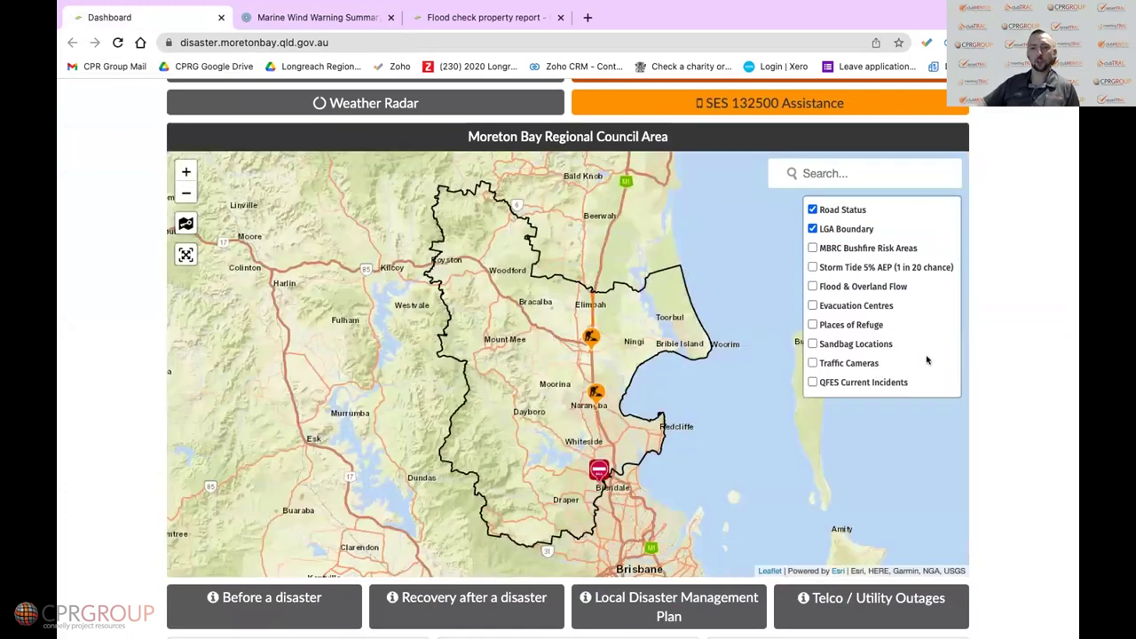
click(812, 344)
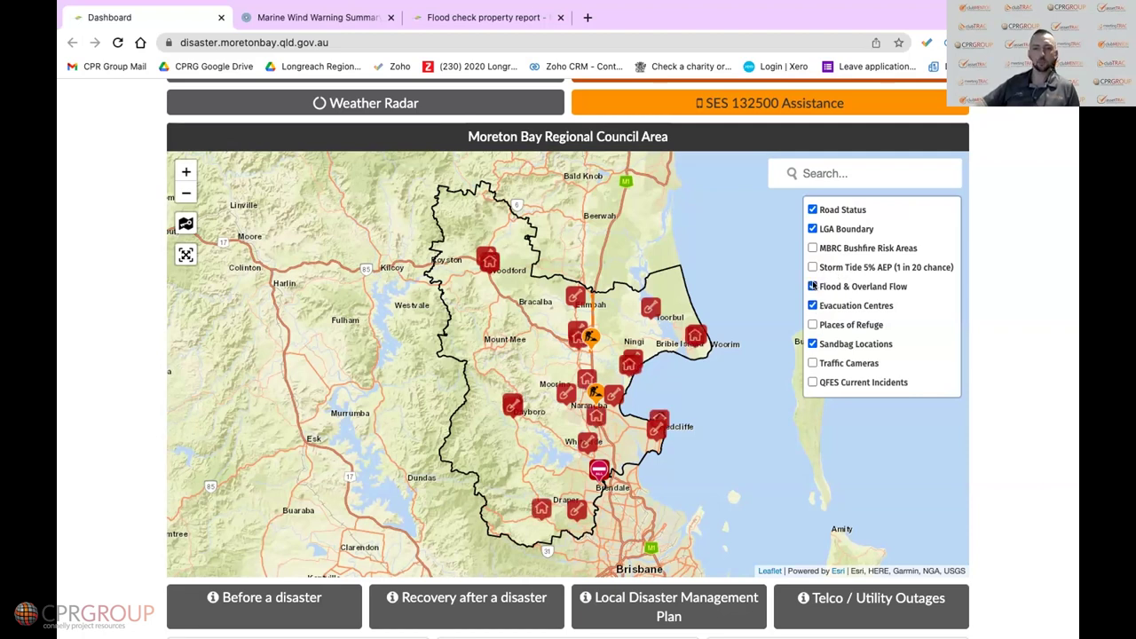
click(812, 286)
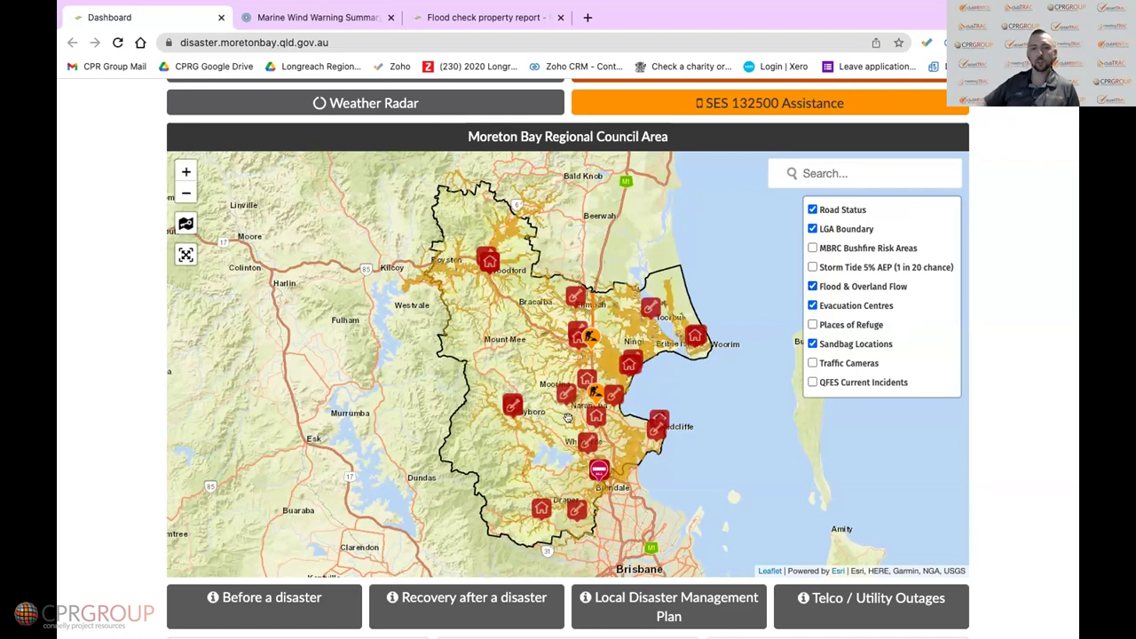
Review the dashboard's weather observations, warnings, fire danger rating, nearby council dashboards and social media posts, ending back at the page header
scroll(568, 415, down, 5)
scroll(571, 422, down, 7)
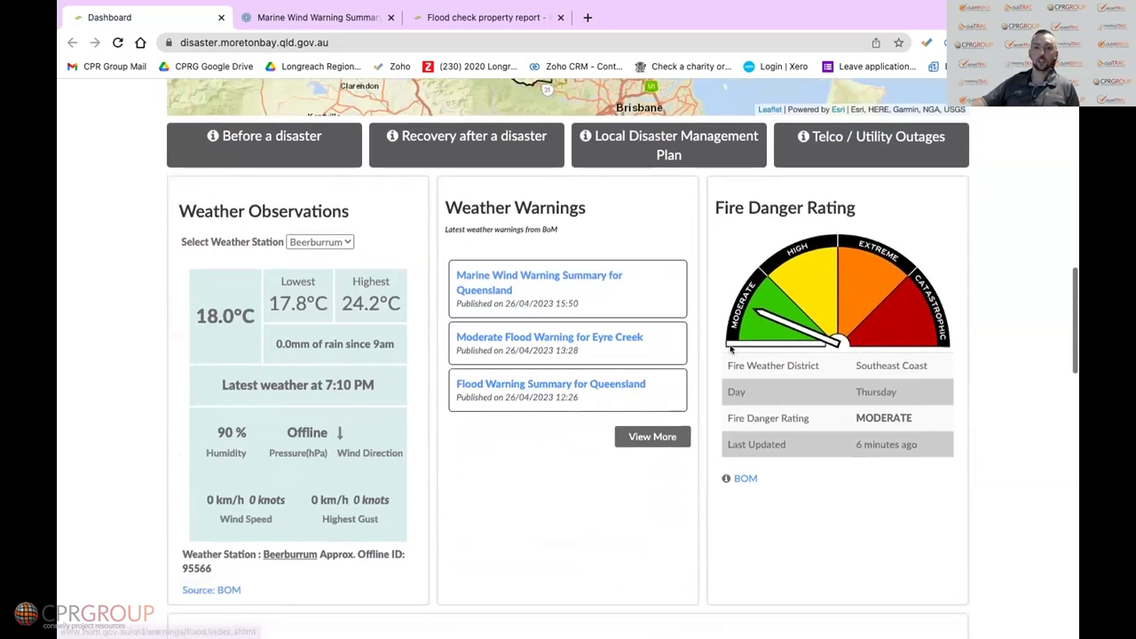
scroll(359, 315, down, 1)
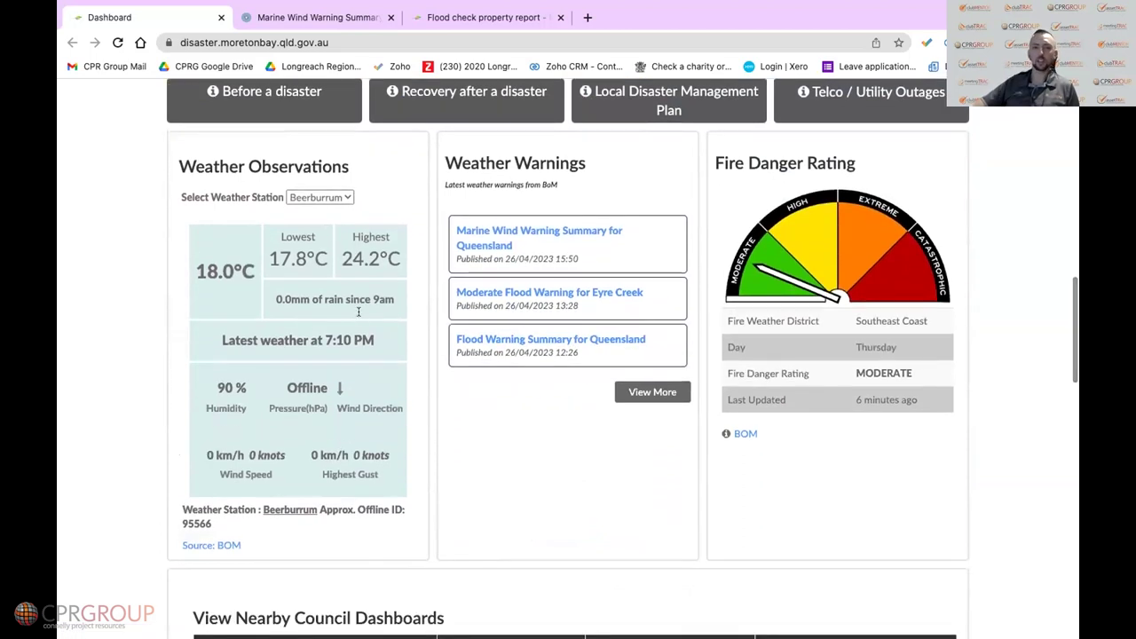
scroll(358, 311, down, 2)
scroll(436, 349, down, 7)
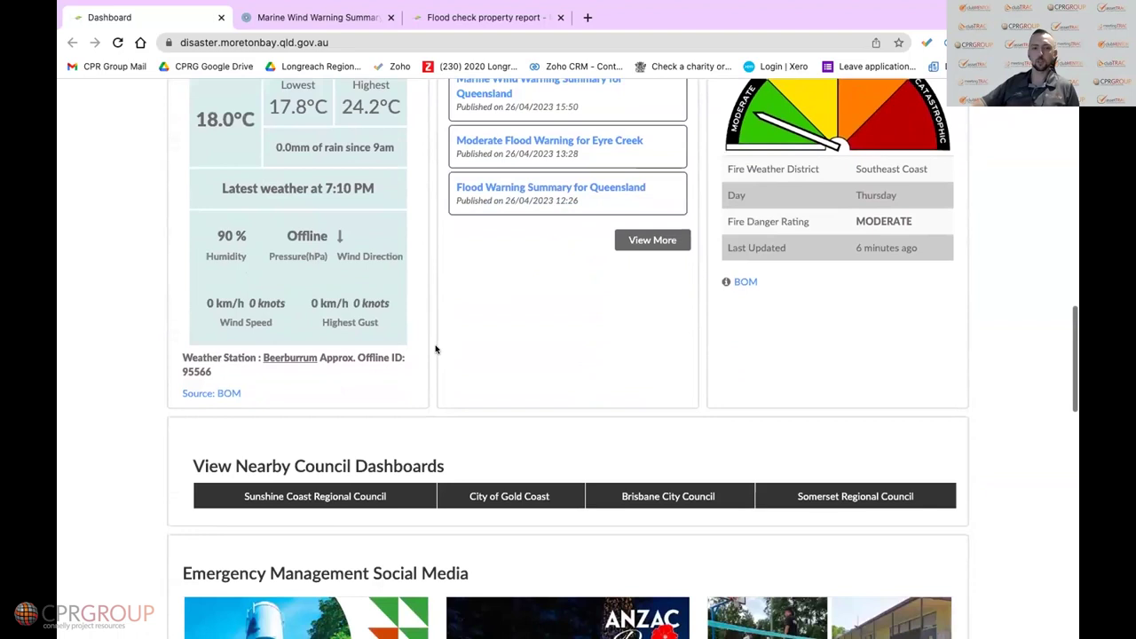
scroll(436, 349, down, 3)
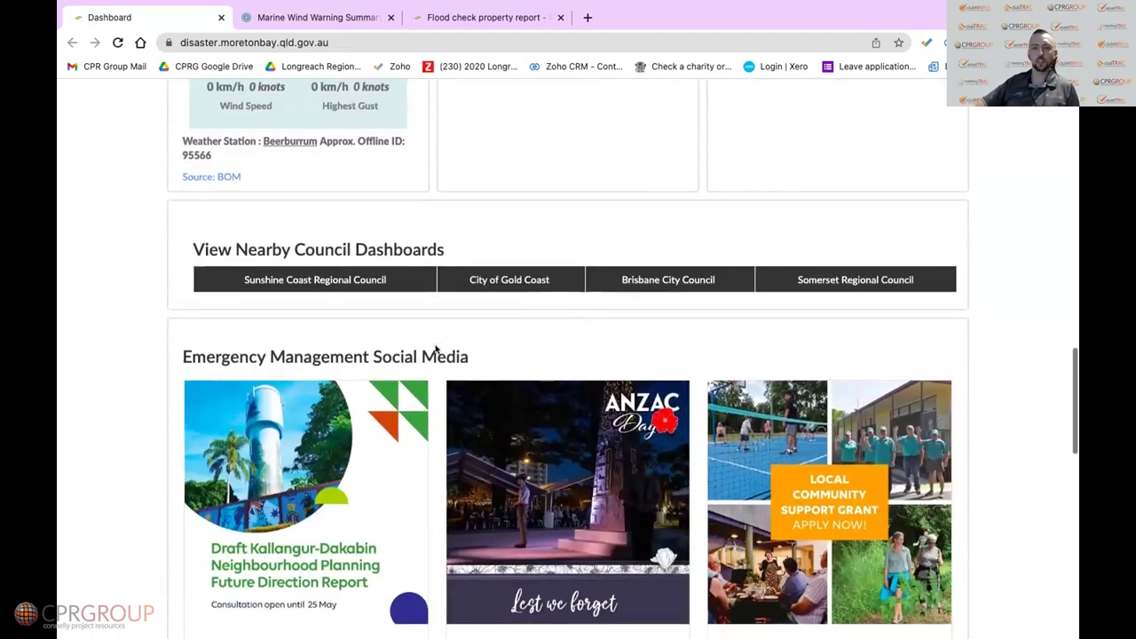
scroll(436, 349, down, 9)
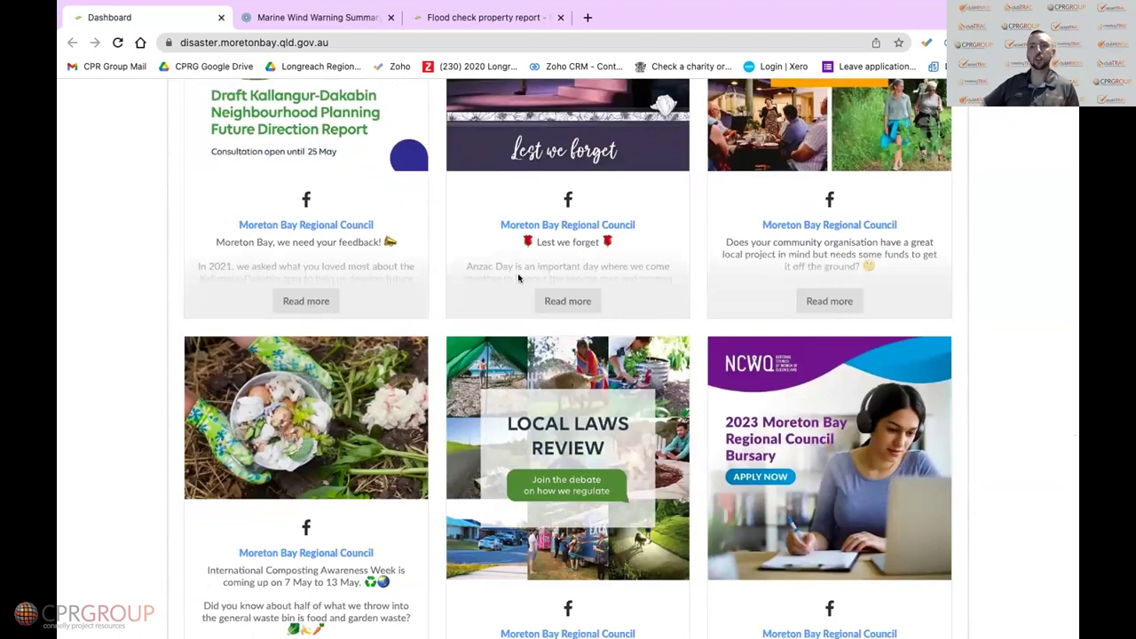
scroll(518, 298, up, 15)
scroll(521, 277, up, 20)
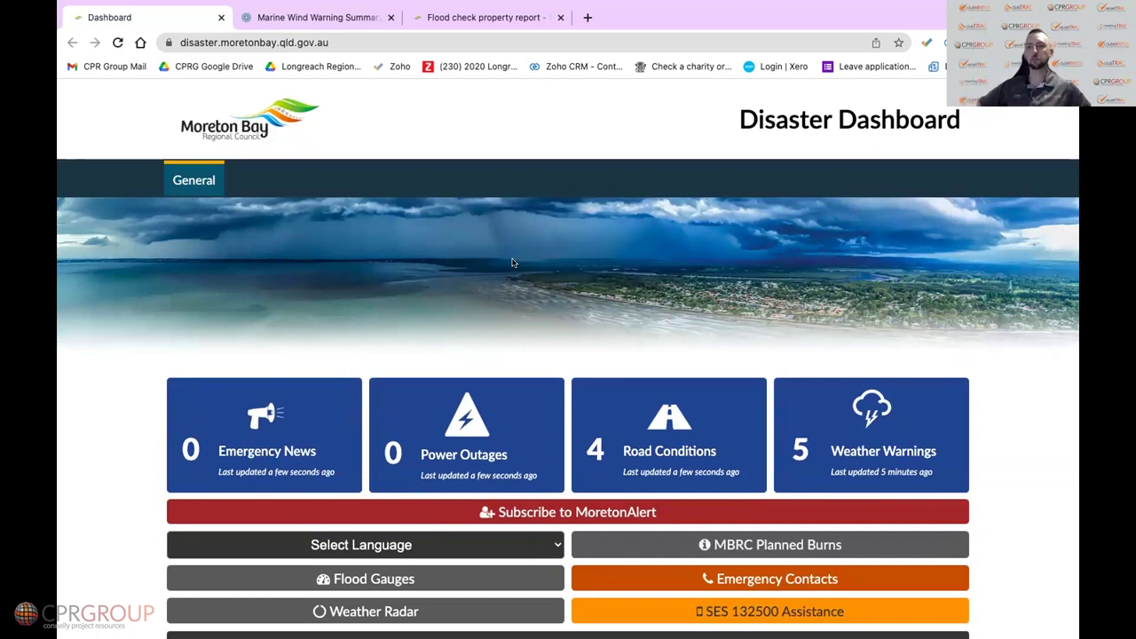
Switch to Word, bring up the MBRC Disaster Resilience Action Plan Template window and make it full screen
mouse_move(401, 621)
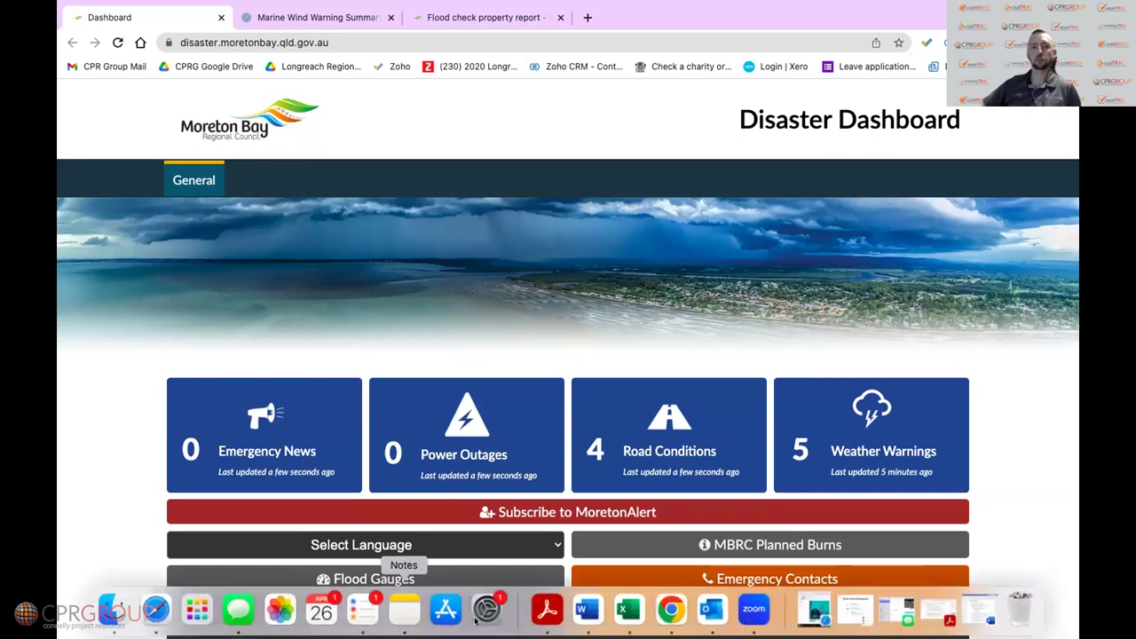
click(586, 609)
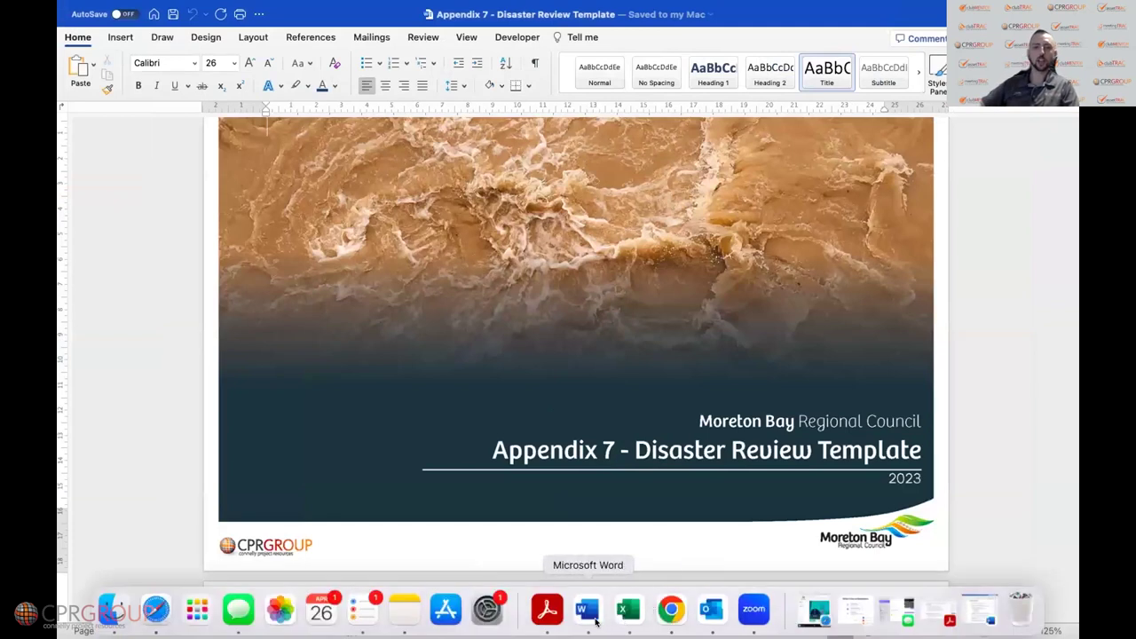
right_click(588, 611)
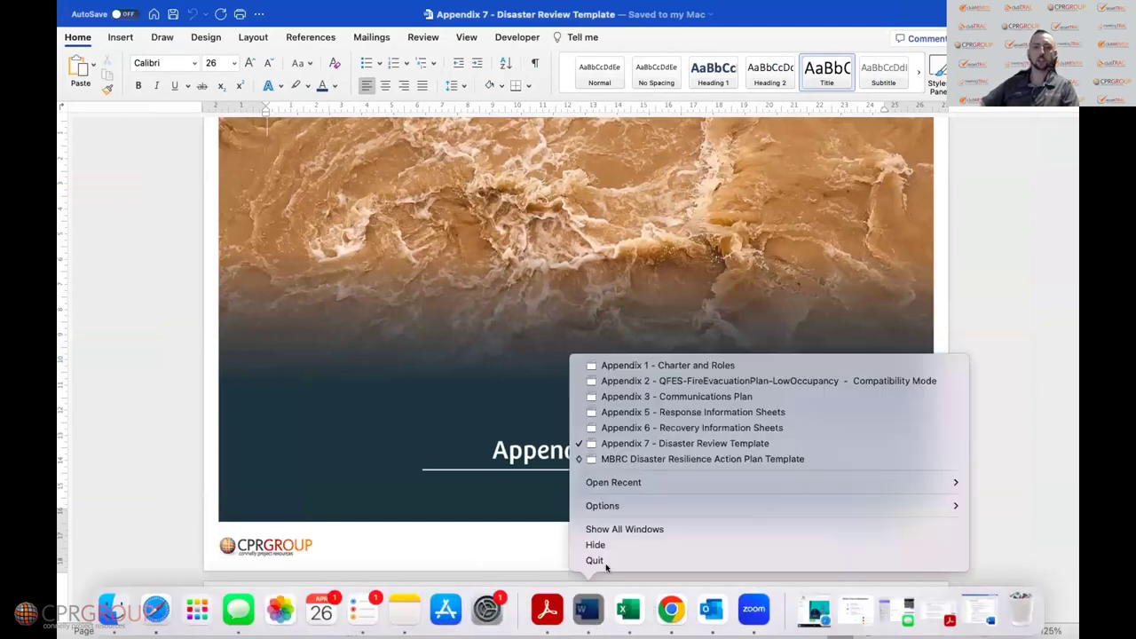
click(631, 459)
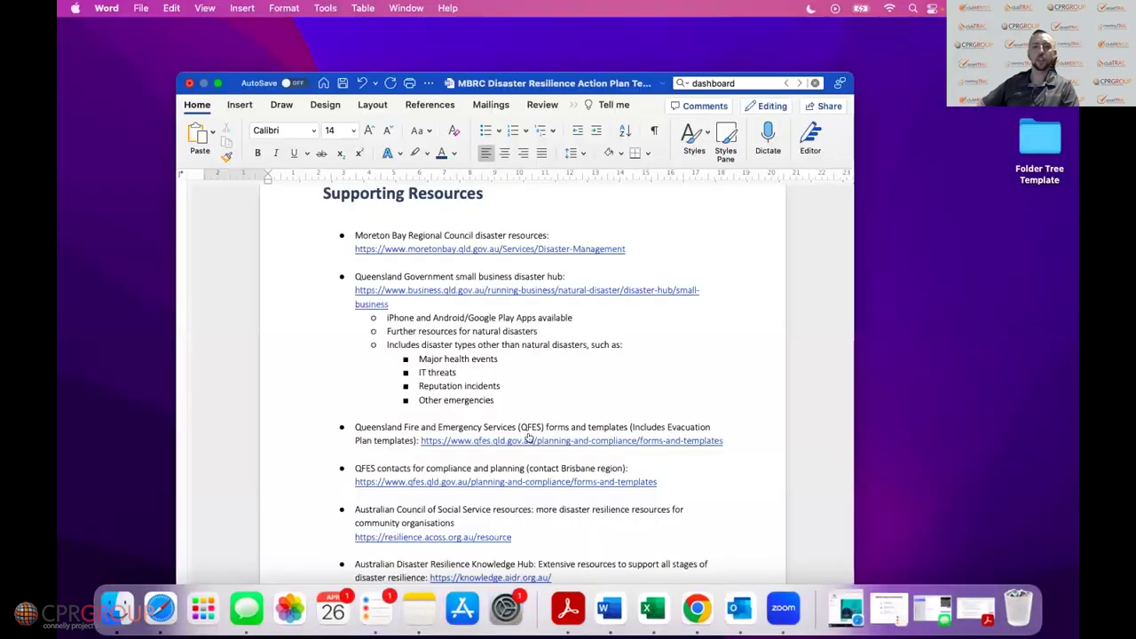
click(217, 82)
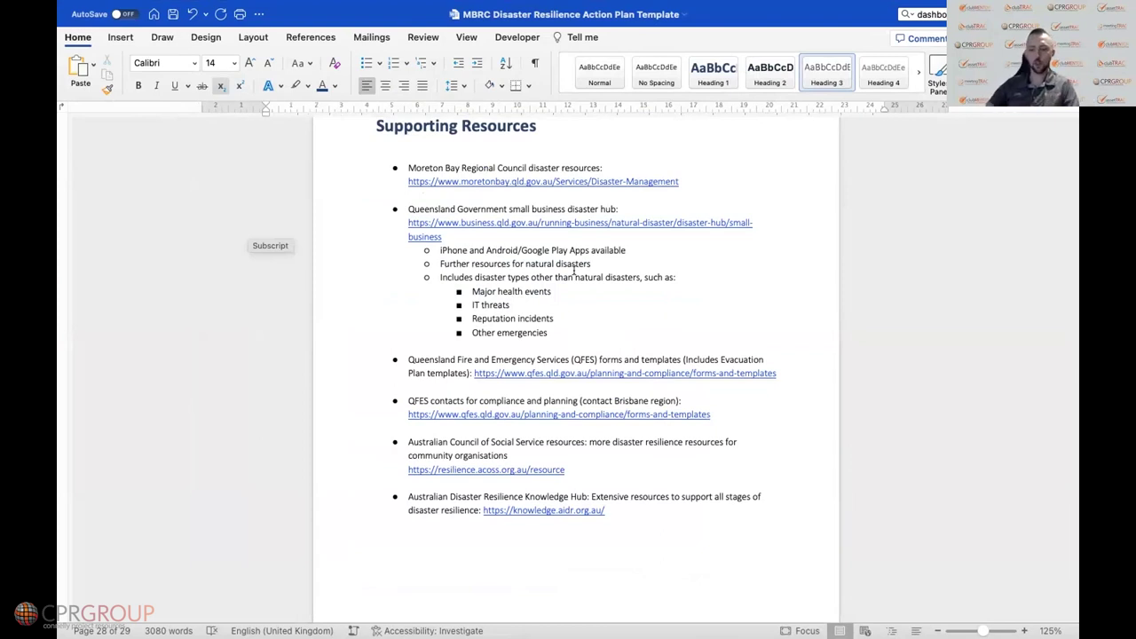
Search the action plan template for "dashboard"
key(super+f)
text(das)
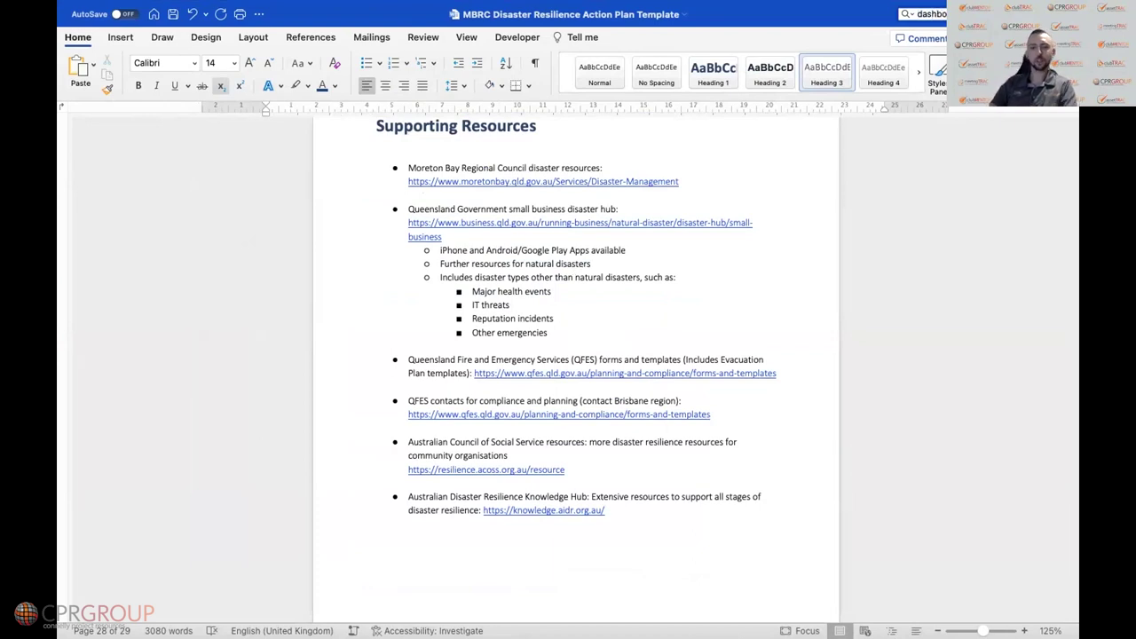
key(Return)
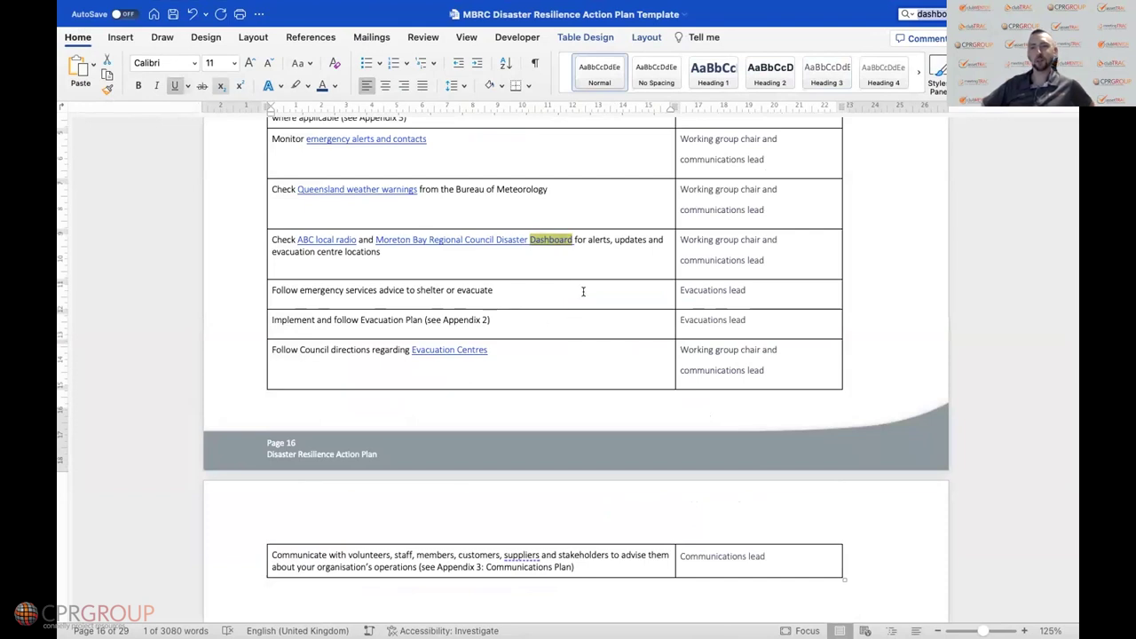
Look back through the action plan template to its cover, then review the Purpose and Objectives pages
scroll(578, 283, up, 3)
scroll(577, 281, up, 20)
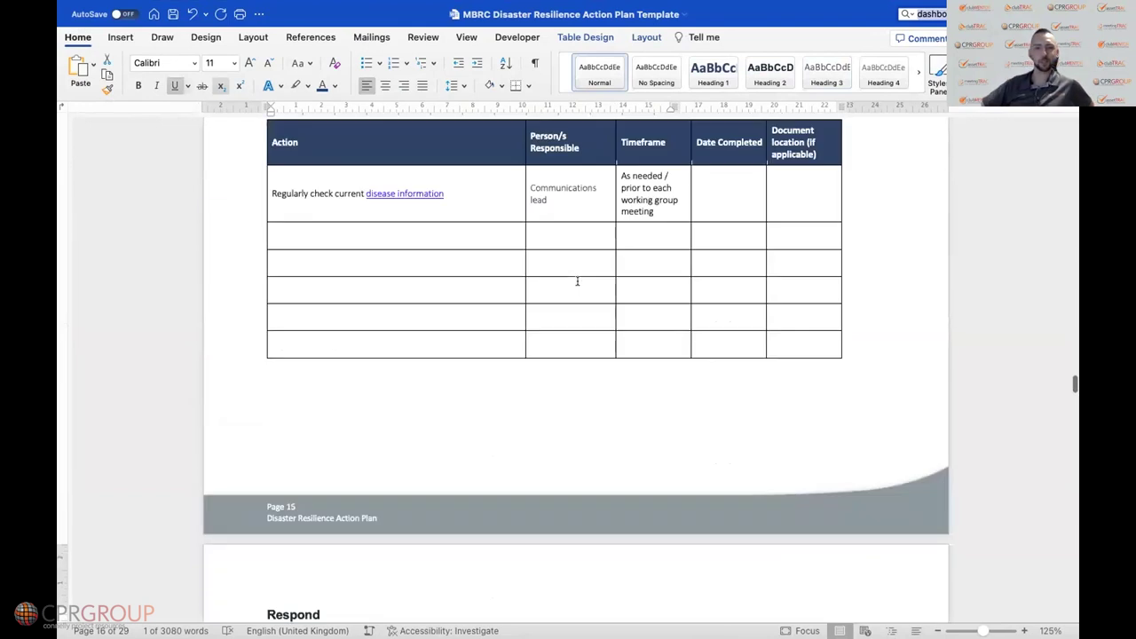
scroll(577, 281, up, 15)
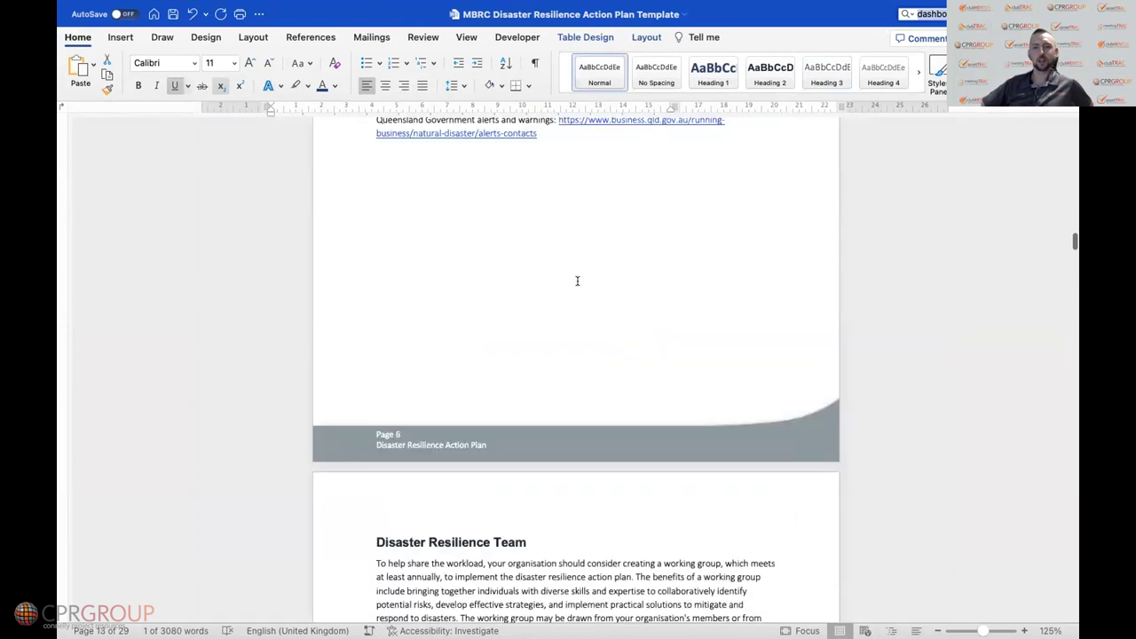
scroll(578, 279, up, 15)
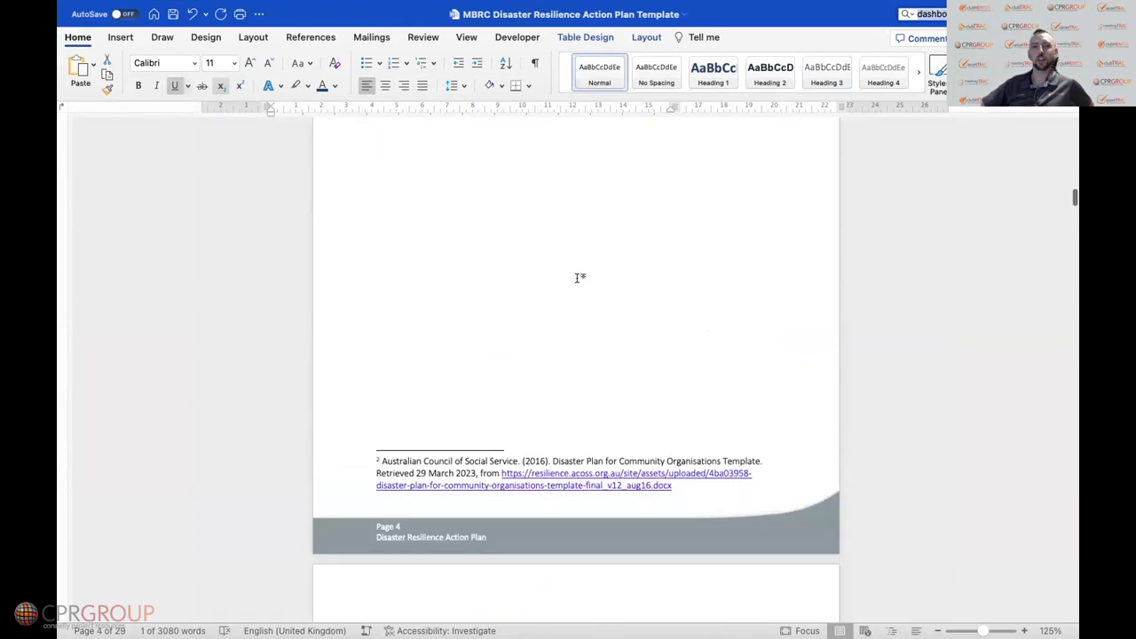
scroll(577, 282, up, 2)
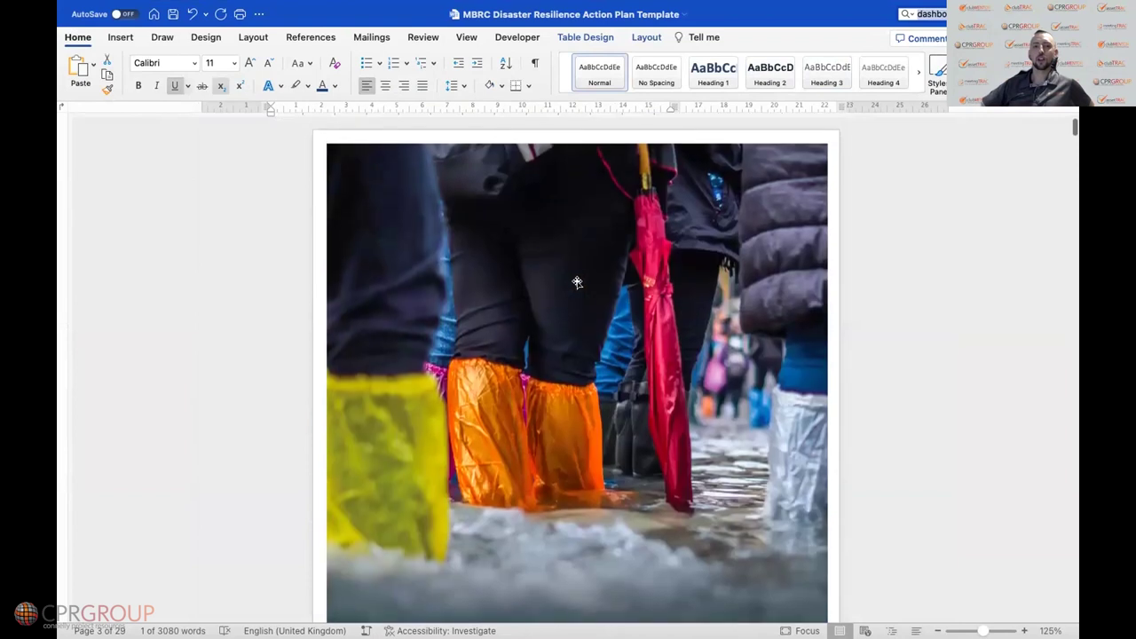
scroll(577, 282, down, 3)
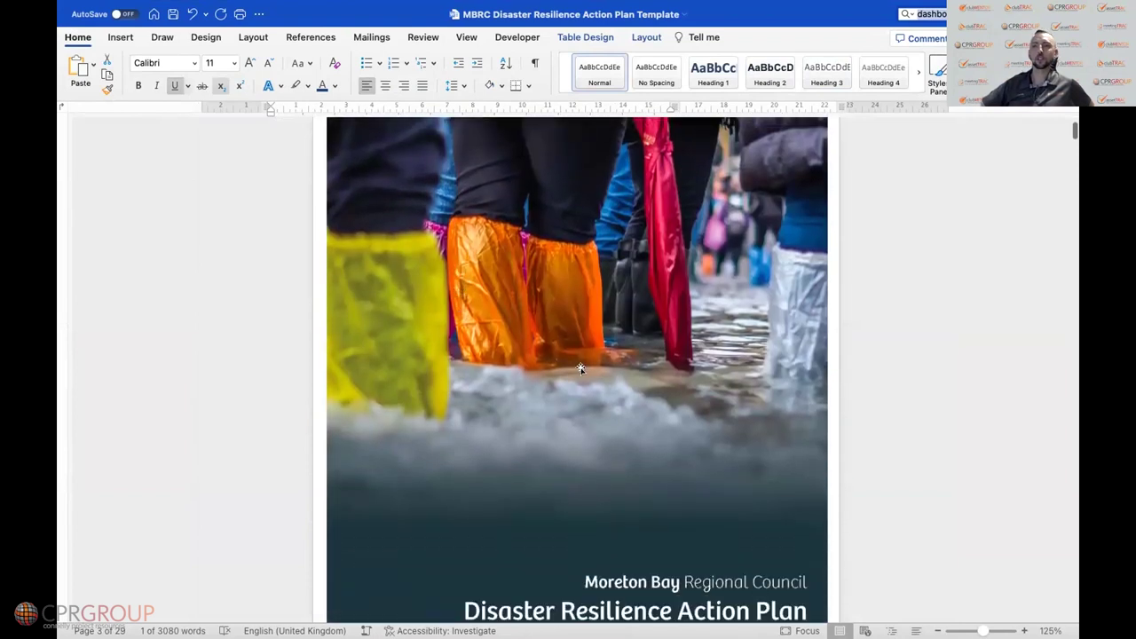
scroll(581, 371, down, 6)
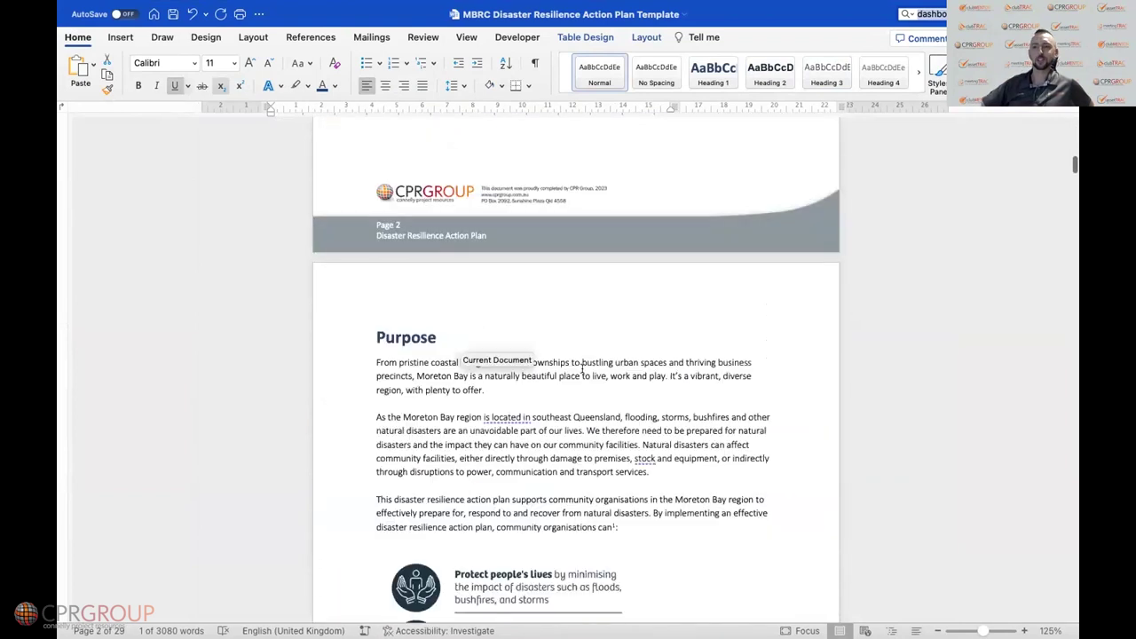
scroll(581, 396, down, 2)
scroll(579, 397, down, 20)
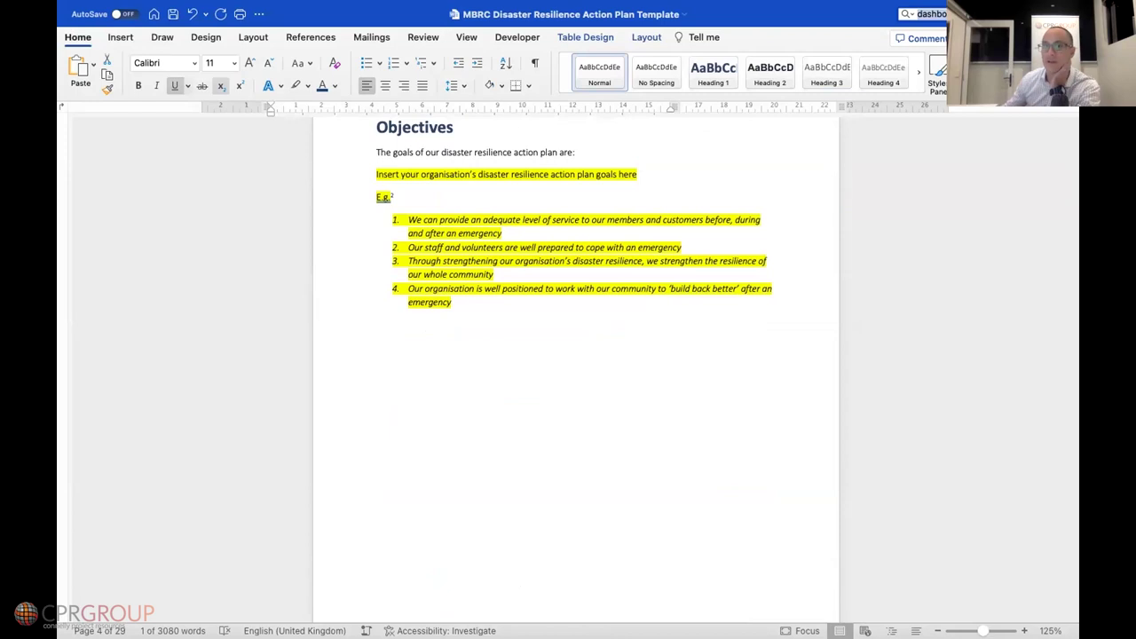
Return to the "dashboard" search match and examine the Natural Disaster Response table in the Respond section
key(Return)
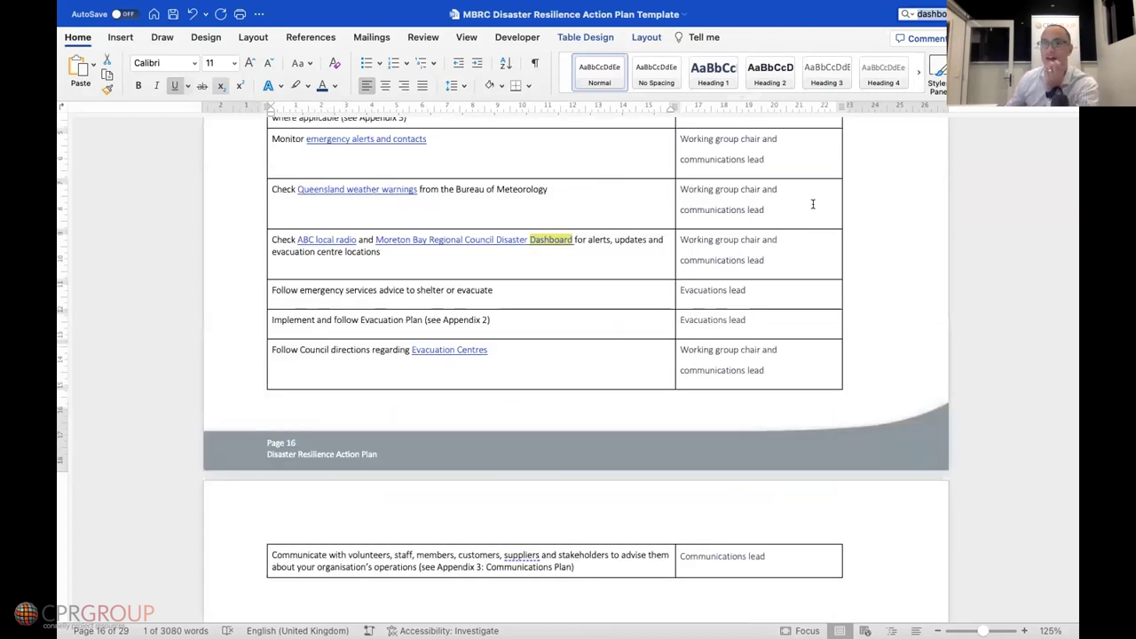
scroll(758, 277, up, 3)
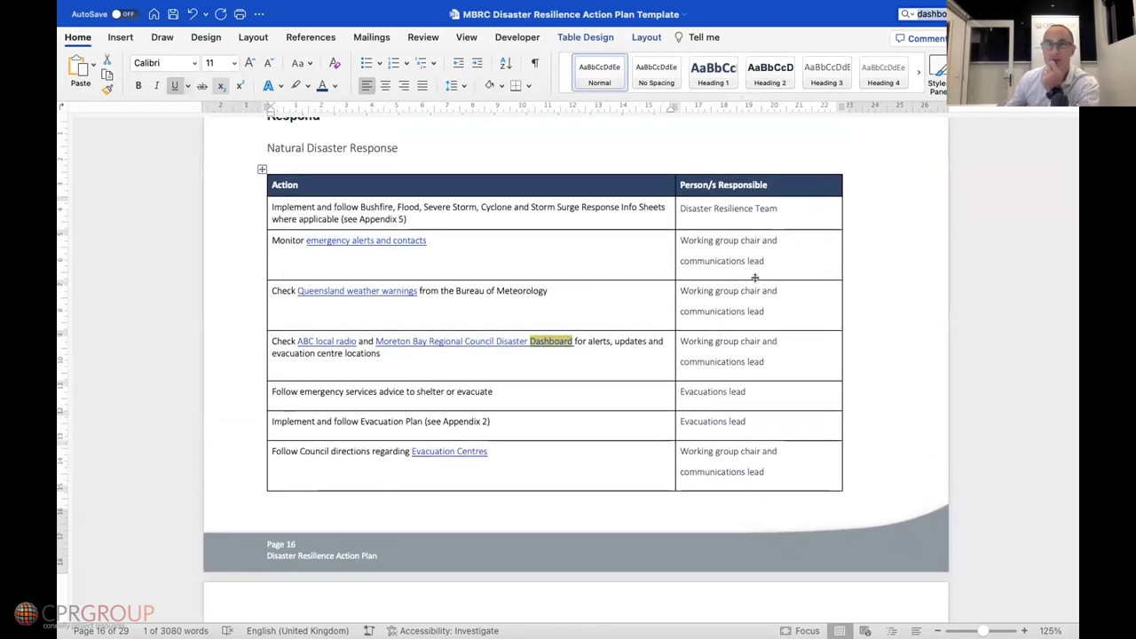
scroll(751, 288, up, 1)
scroll(749, 290, up, 2)
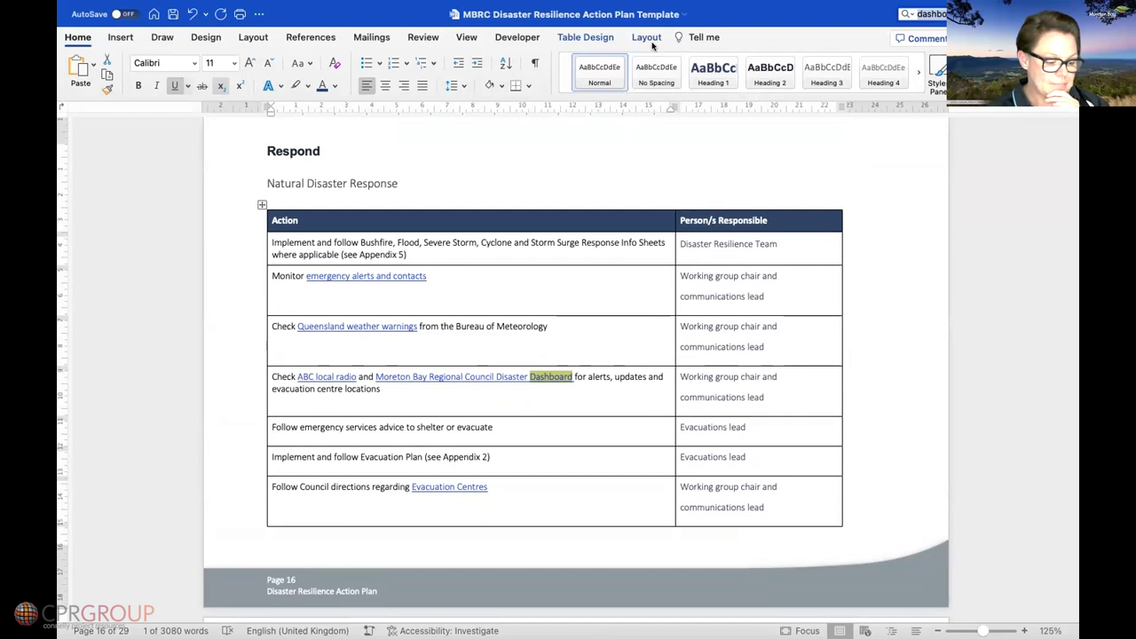
scroll(759, 216, down, 1)
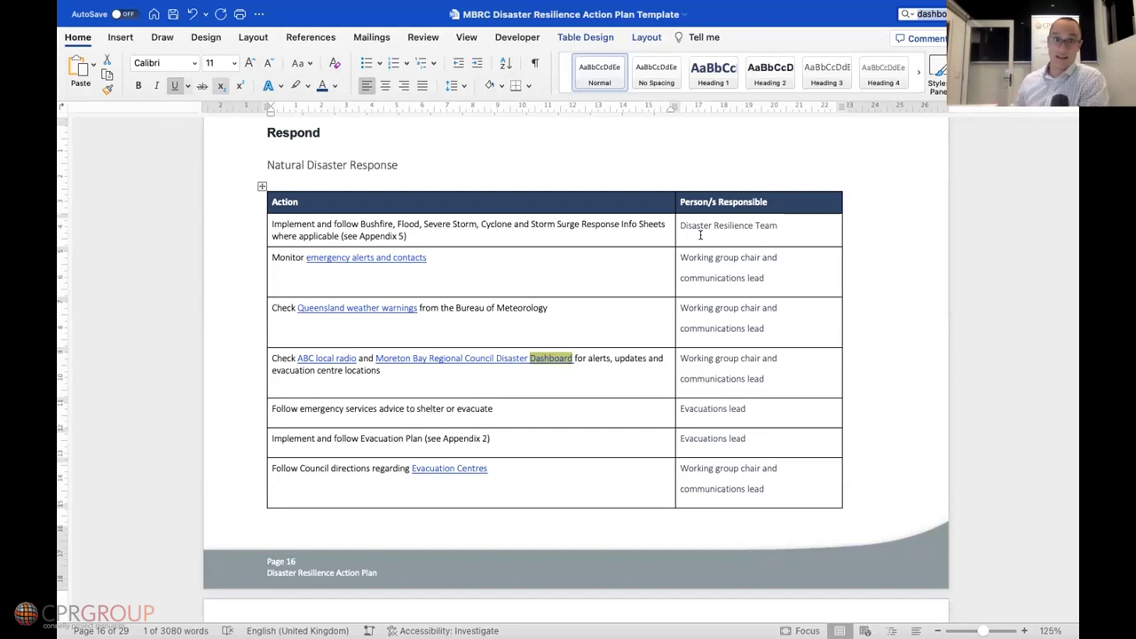
key(Right)
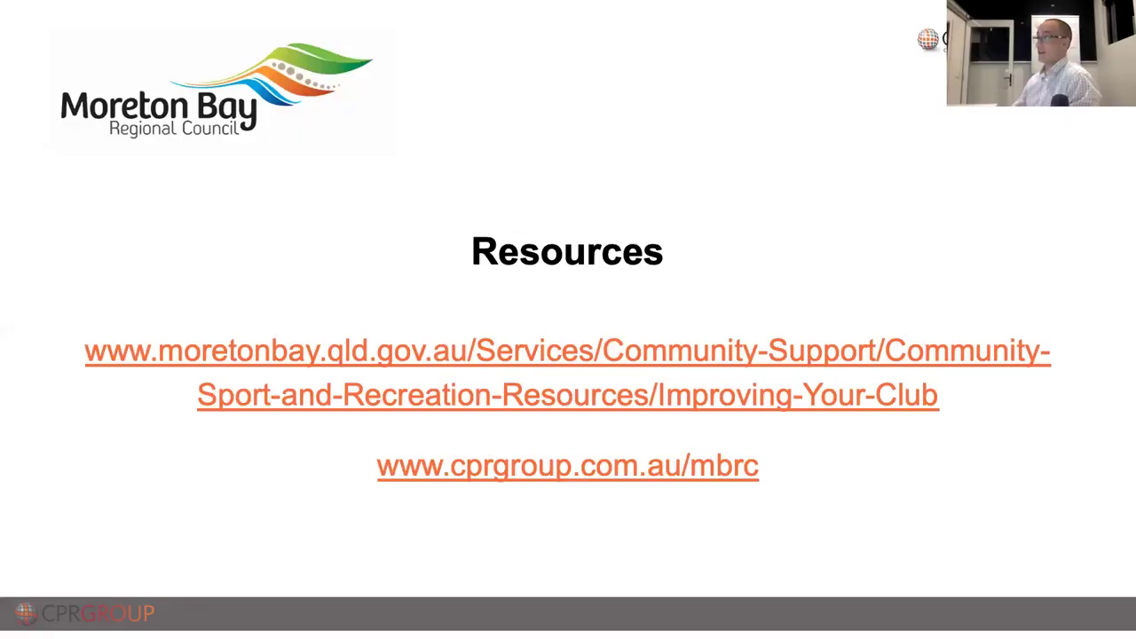